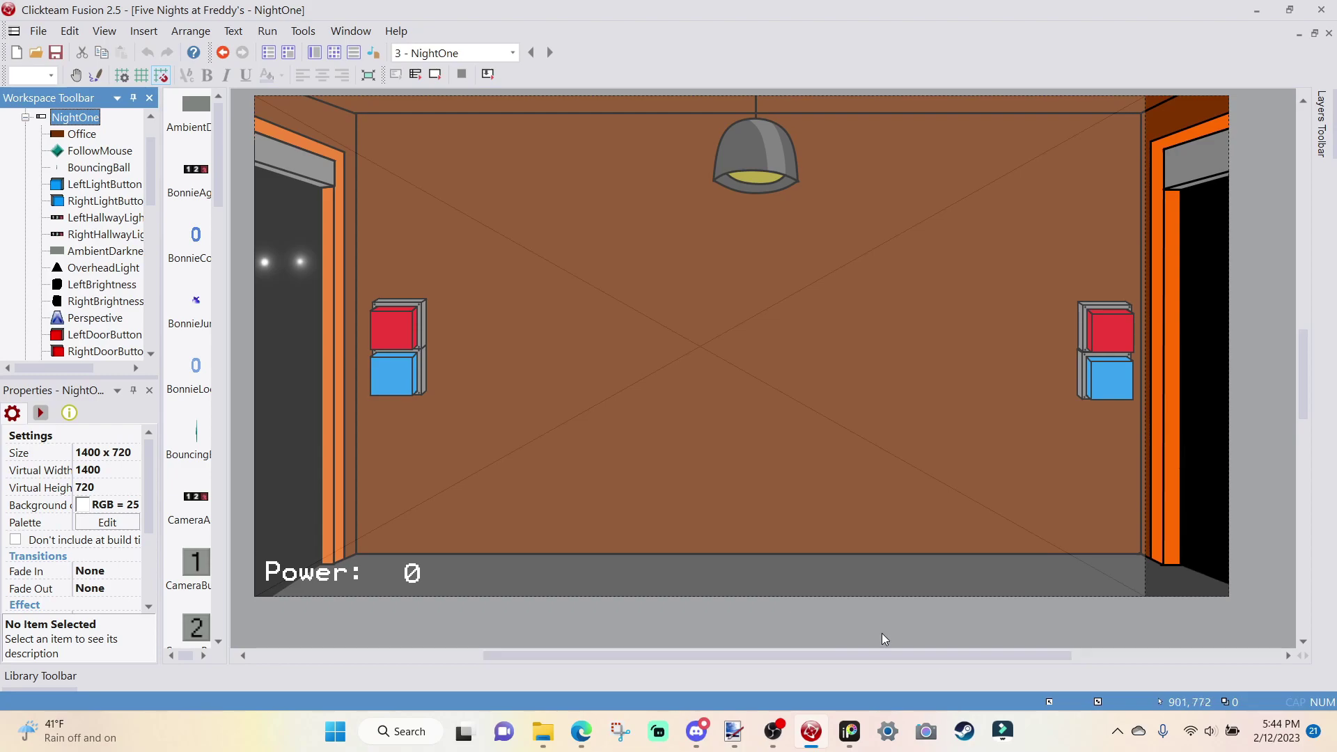
- Collapse NightOne's object list in the Workspace tree so all four frames show, then scroll the frame view up
{"action": "left_click", "coordinate": [27, 116]}
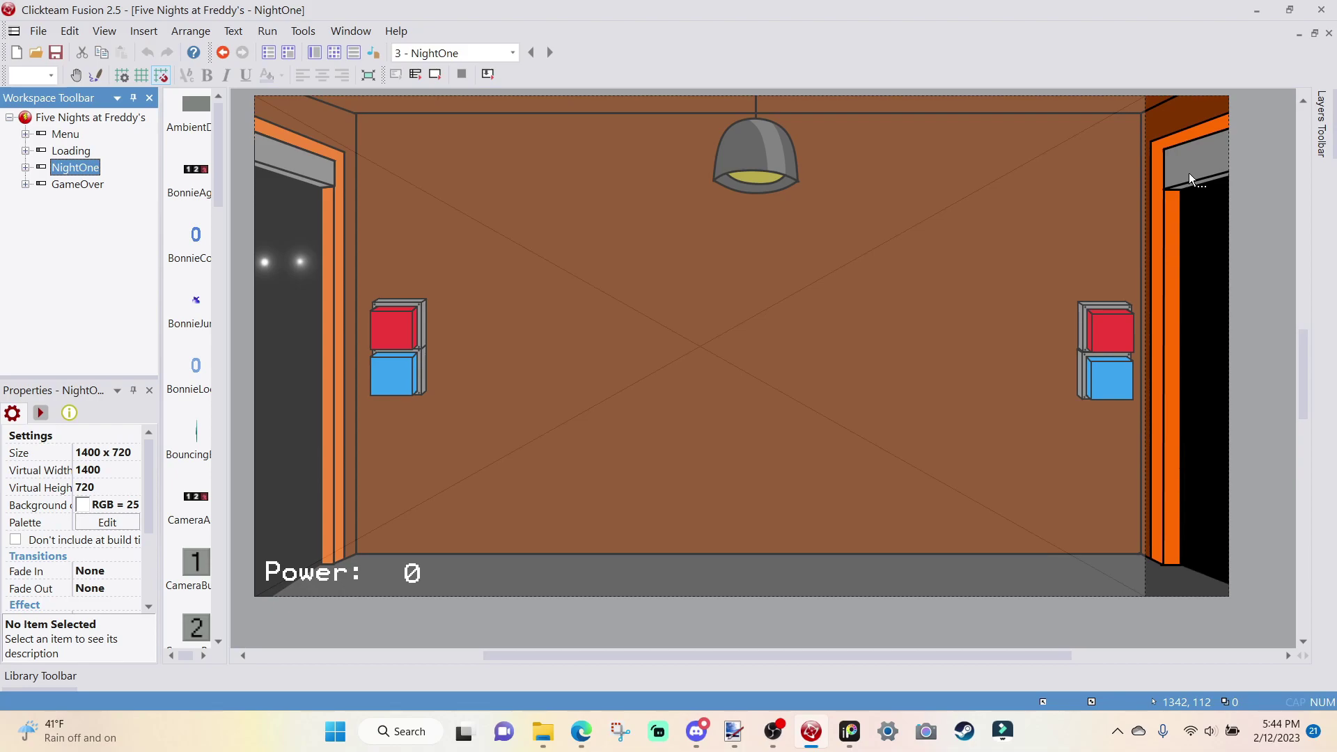
{"action": "scroll", "coordinate": [1193, 202], "scroll_direction": "up", "scroll_amount": 3}
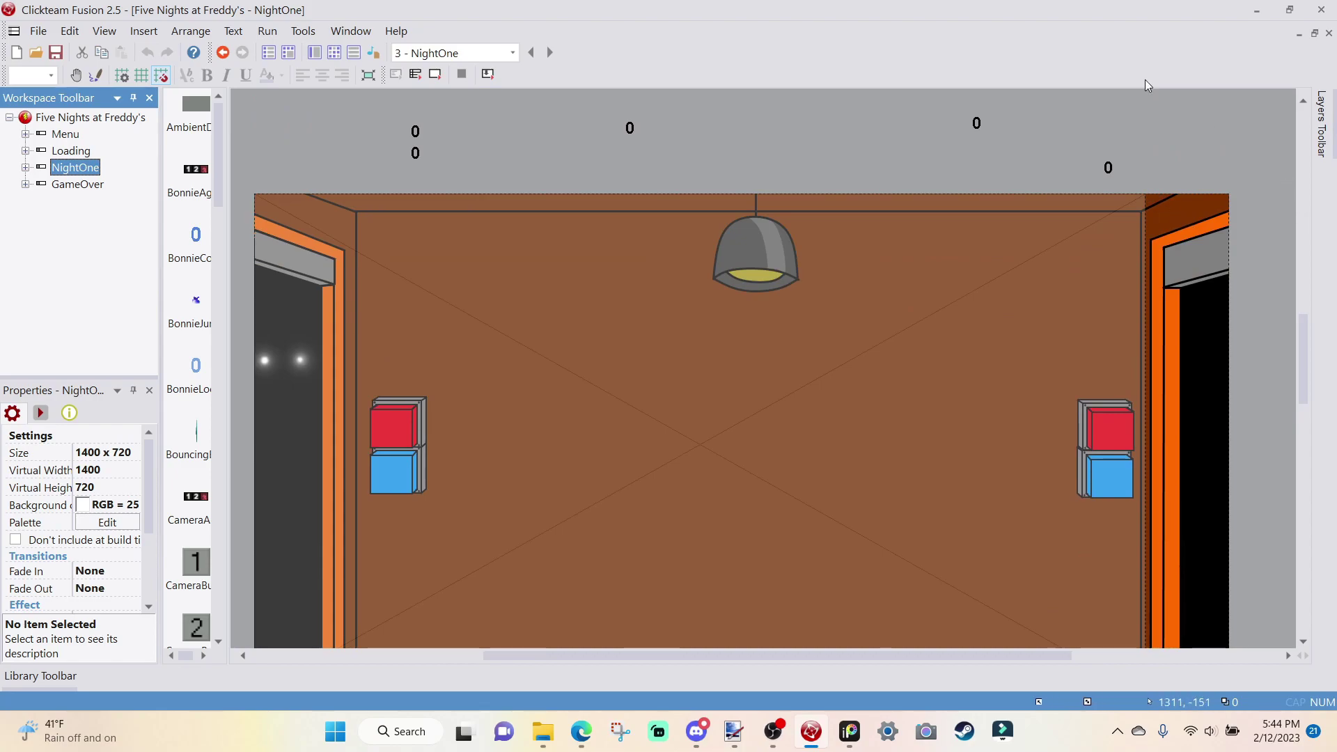
{"action": "double_click", "coordinate": [78, 185]}
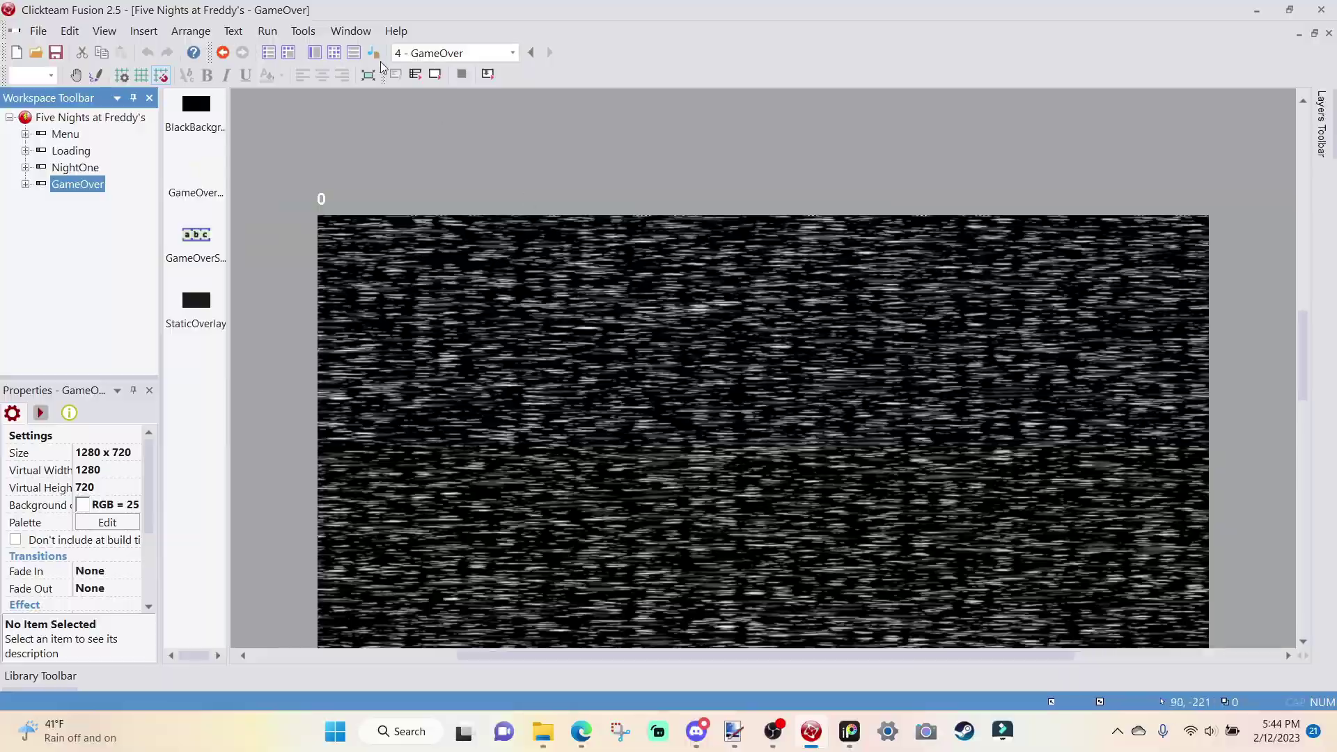
{"action": "left_click", "coordinate": [443, 77]}
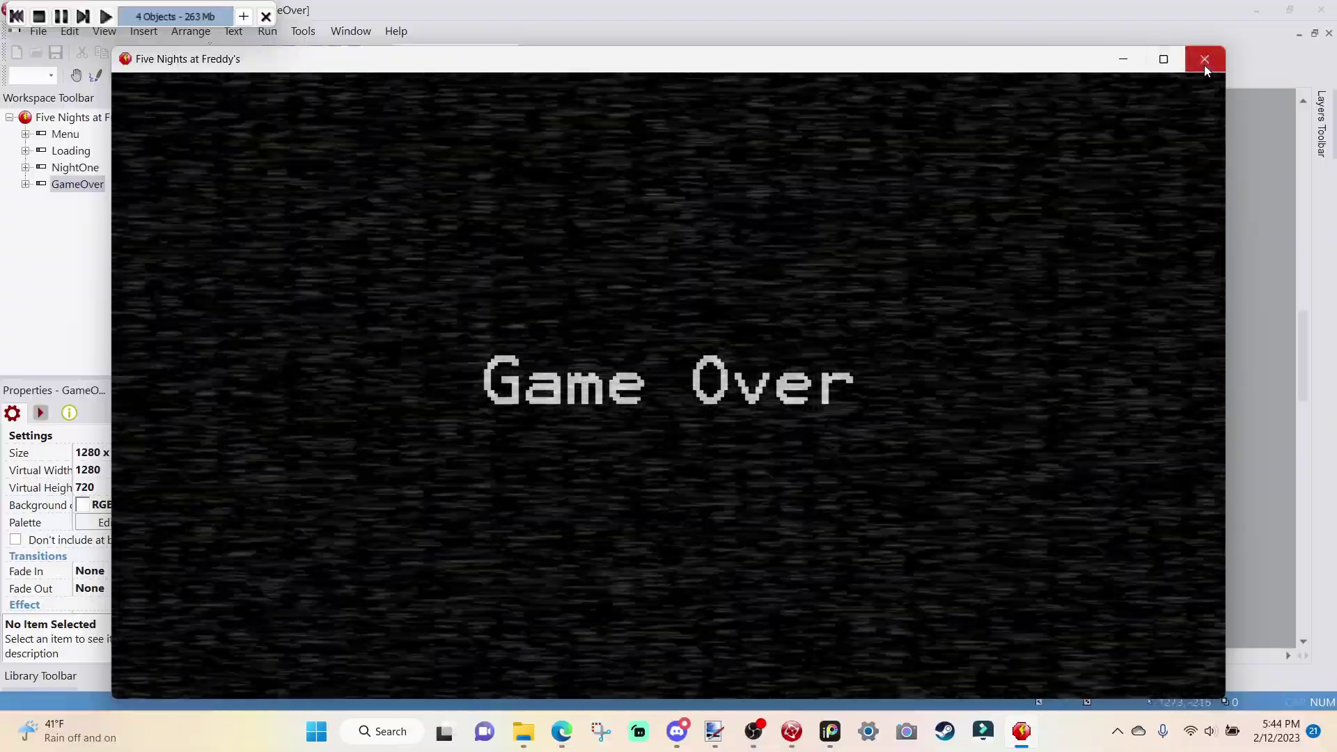
{"action": "left_click", "coordinate": [1205, 61]}
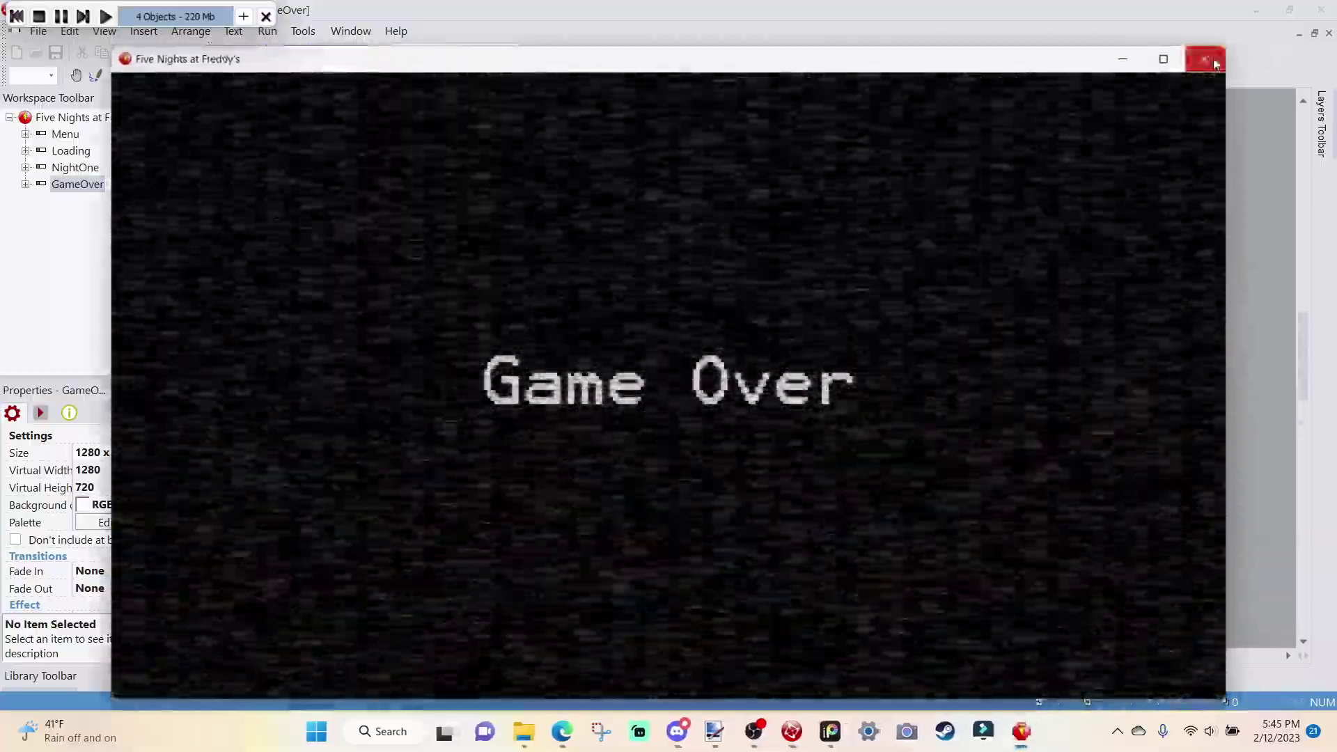
{"action": "left_click", "coordinate": [1215, 64]}
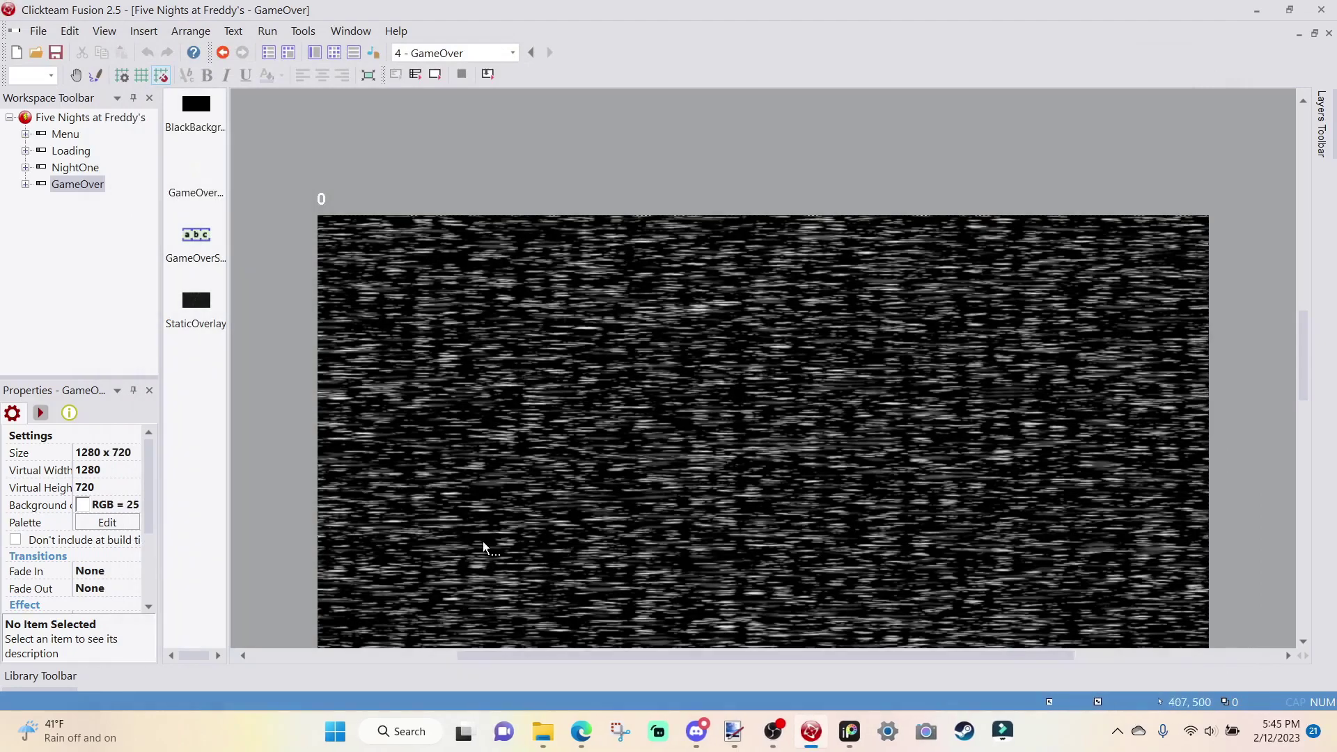
- Open the NightOne frame and insert a new String object above the office
{"action": "double_click", "coordinate": [94, 168]}
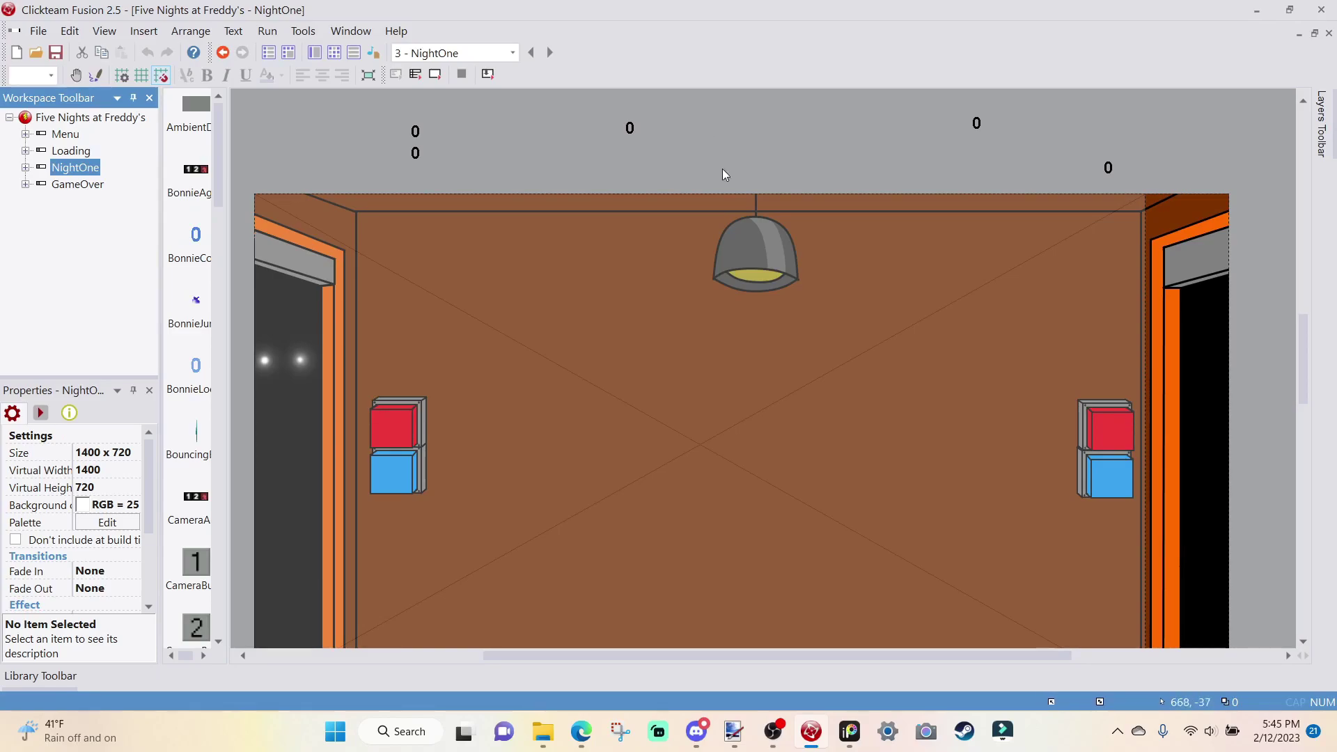
{"action": "right_click", "coordinate": [681, 152]}
{"action": "left_click", "coordinate": [703, 174]}
{"action": "left_click", "coordinate": [252, 355]}
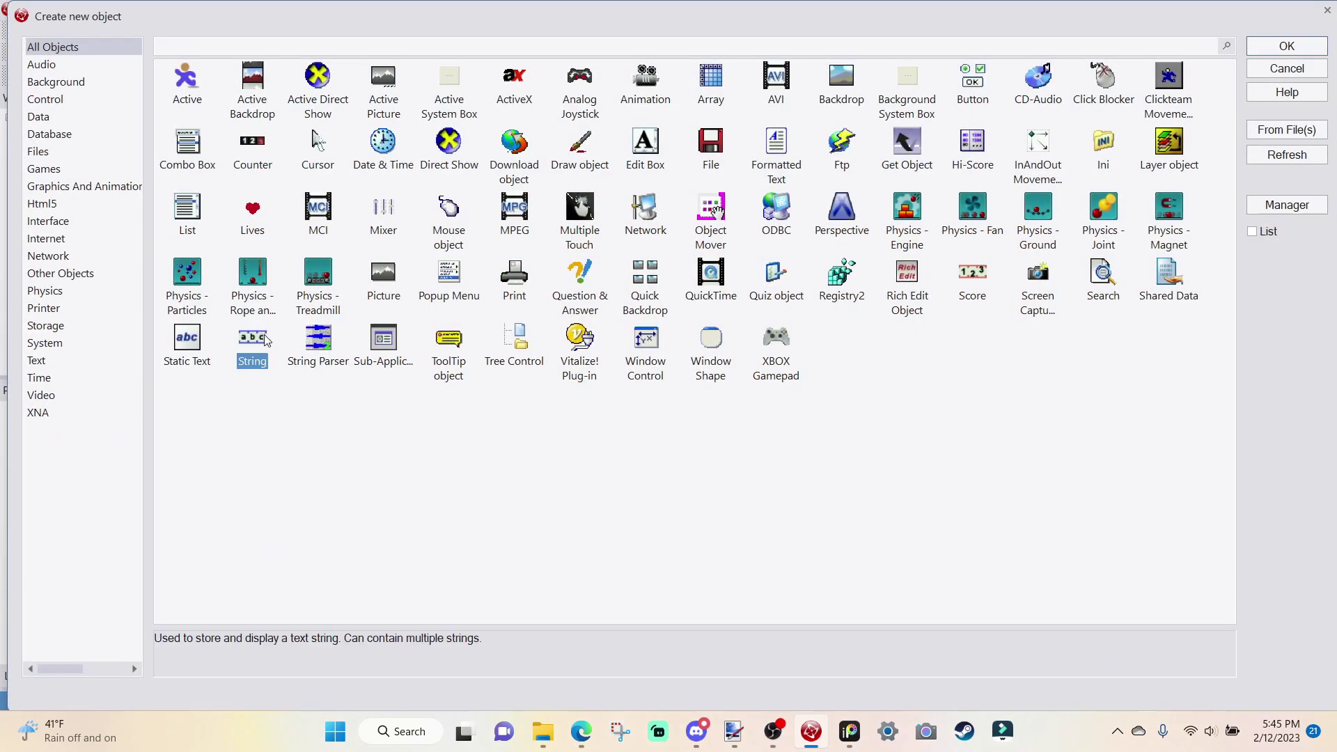
{"action": "left_click", "coordinate": [1287, 45]}
{"action": "left_click", "coordinate": [734, 155]}
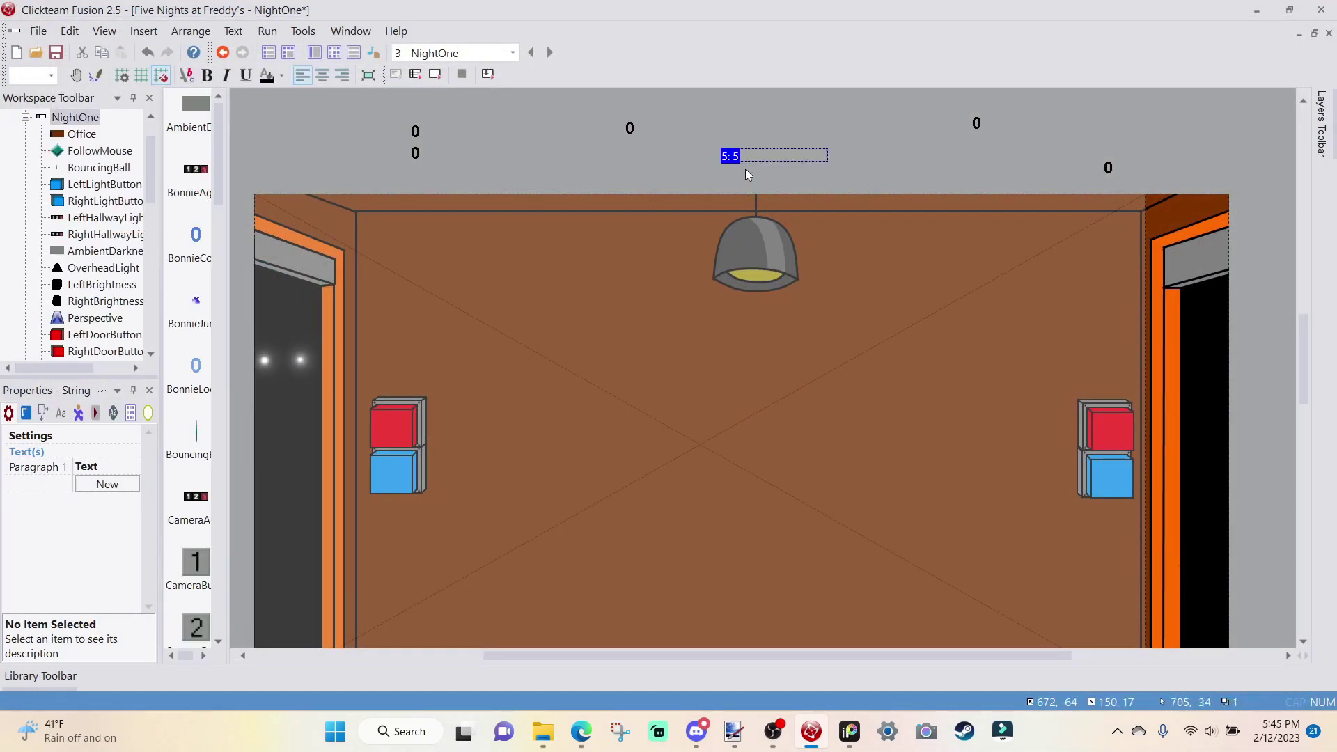
- Set the string's font to Terminal size 20 and its text colour to white
{"action": "left_click", "coordinate": [62, 413]}
{"action": "left_click", "coordinate": [115, 453]}
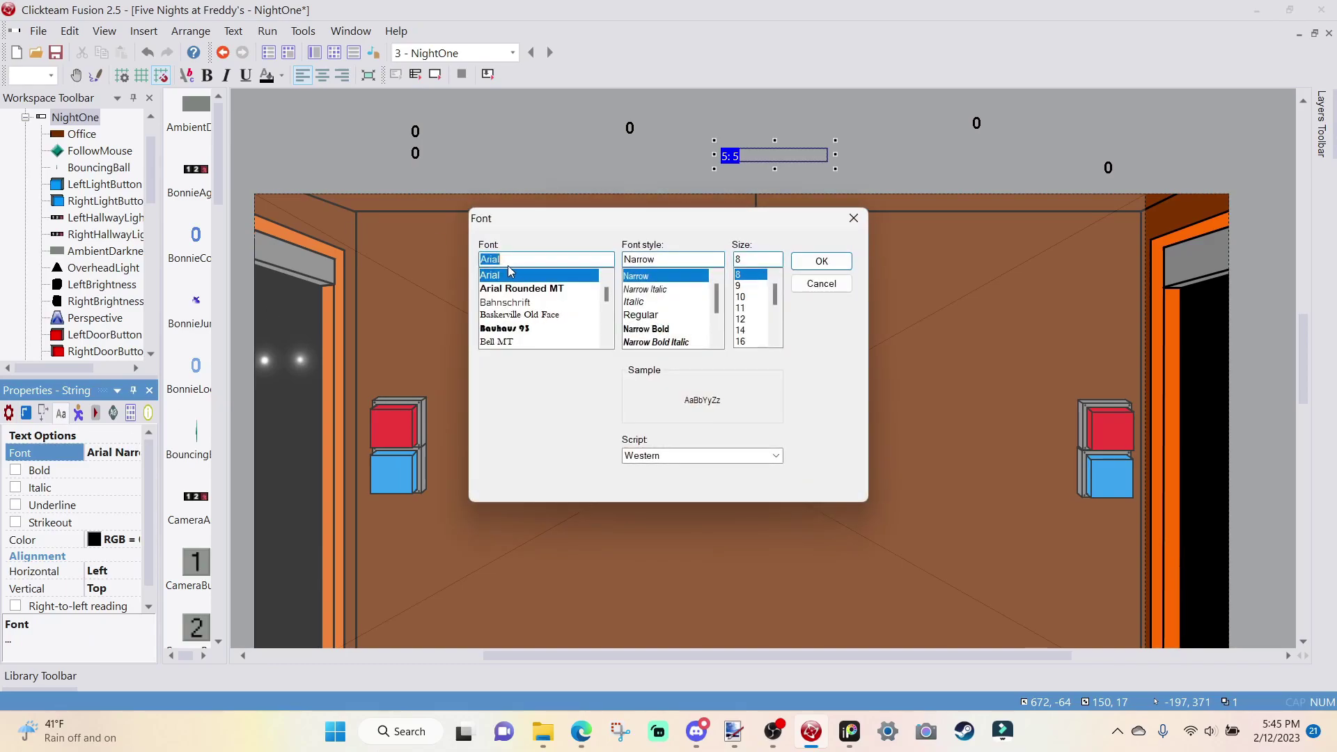
{"action": "type", "text": "Termin"}
{"action": "left_click", "coordinate": [550, 277]}
{"action": "double_click", "coordinate": [738, 262]}
{"action": "type", "text": "20"}
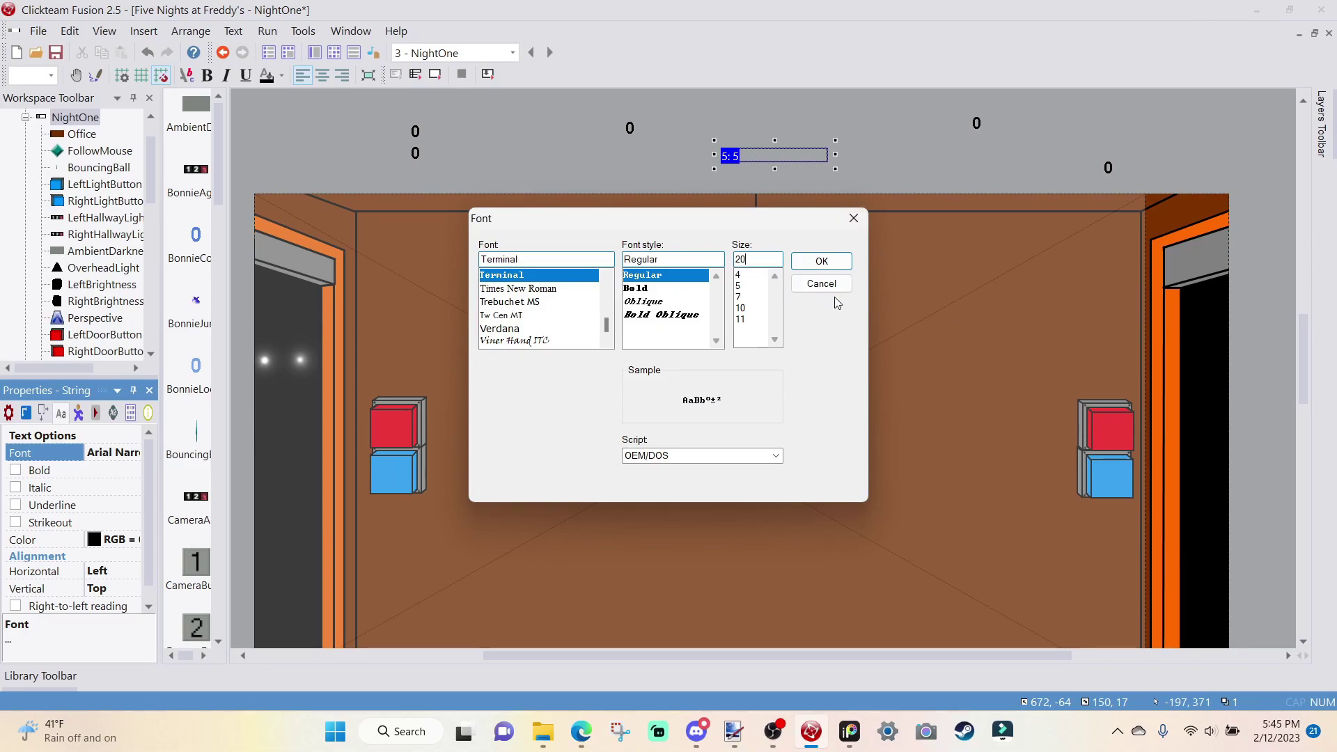
{"action": "left_click", "coordinate": [822, 261]}
{"action": "left_click", "coordinate": [94, 539]}
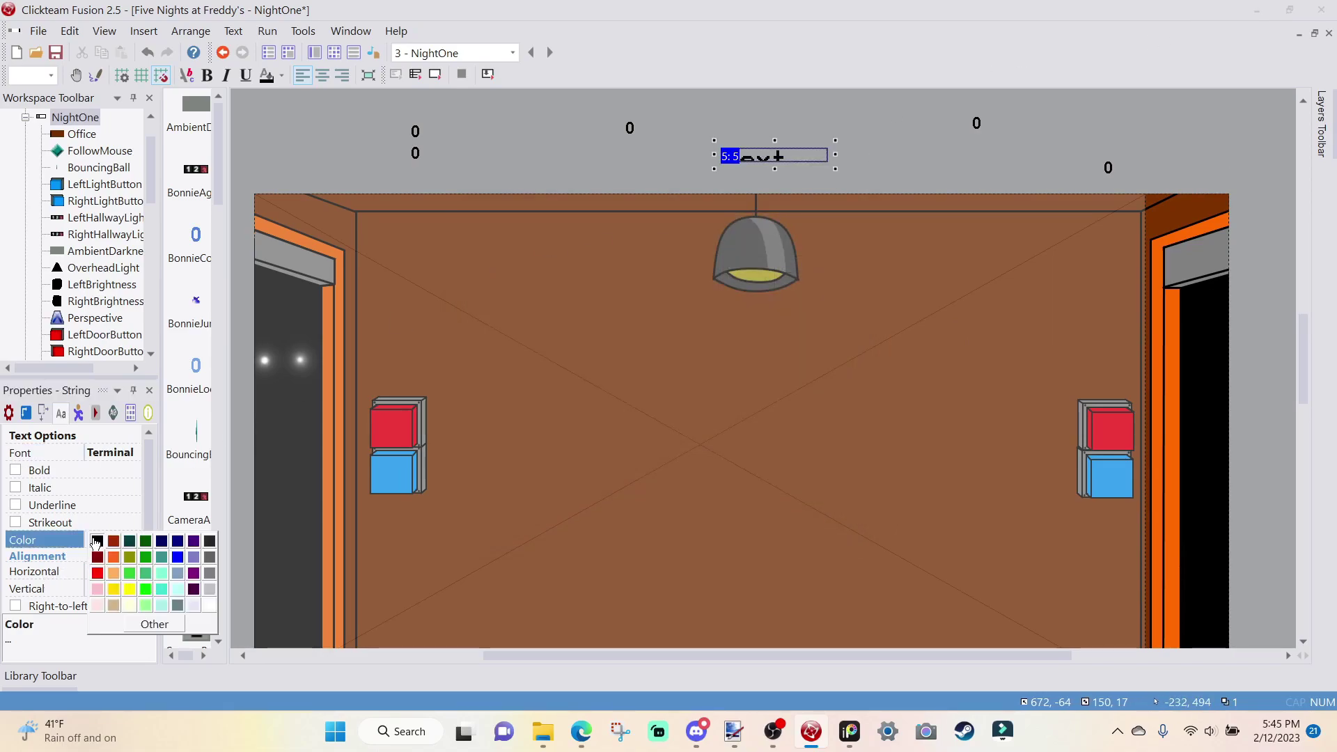
{"action": "left_click", "coordinate": [193, 604]}
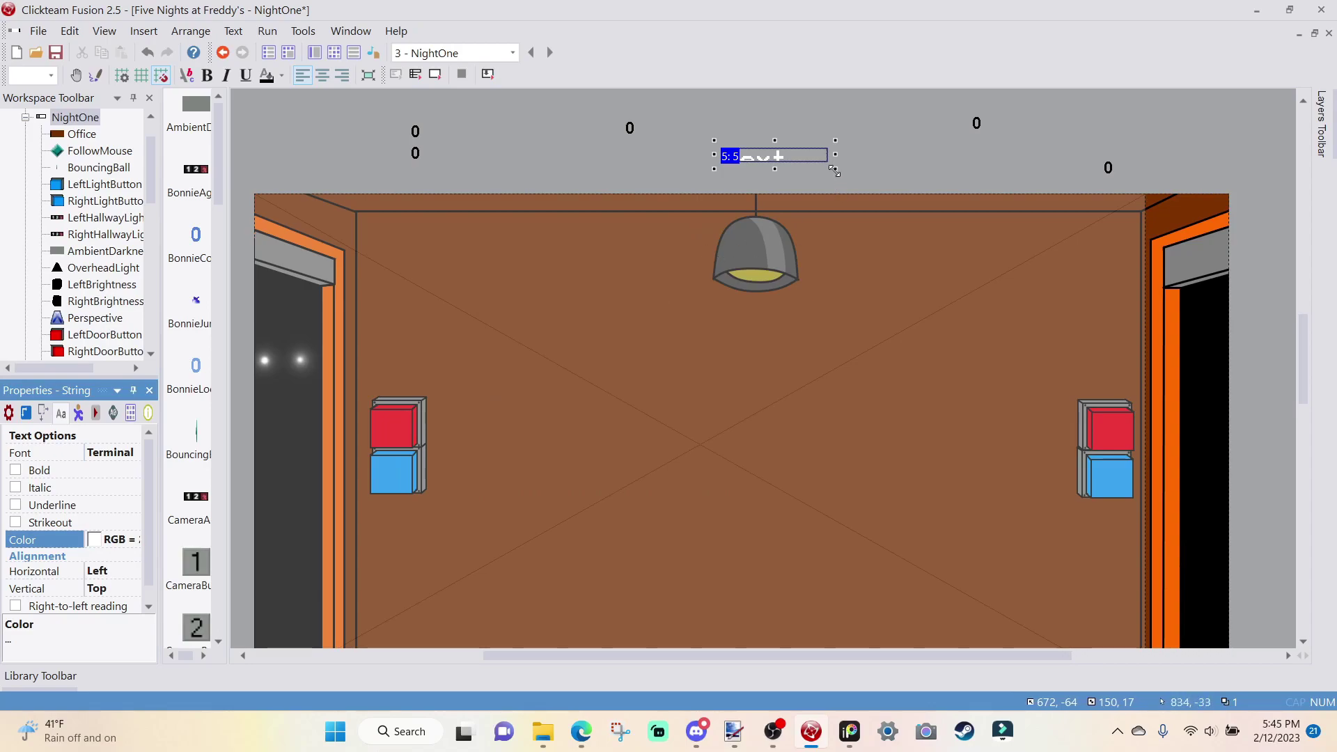
- Resize the string box and rename the object to Time
{"action": "left_click_drag", "start_coordinate": [836, 169], "coordinate": [1072, 204]}
{"action": "left_click_drag", "start_coordinate": [819, 217], "coordinate": [903, 217]}
{"action": "right_click", "coordinate": [1067, 215]}
{"action": "left_click", "coordinate": [1102, 286]}
{"action": "type", "text": "Time4"}
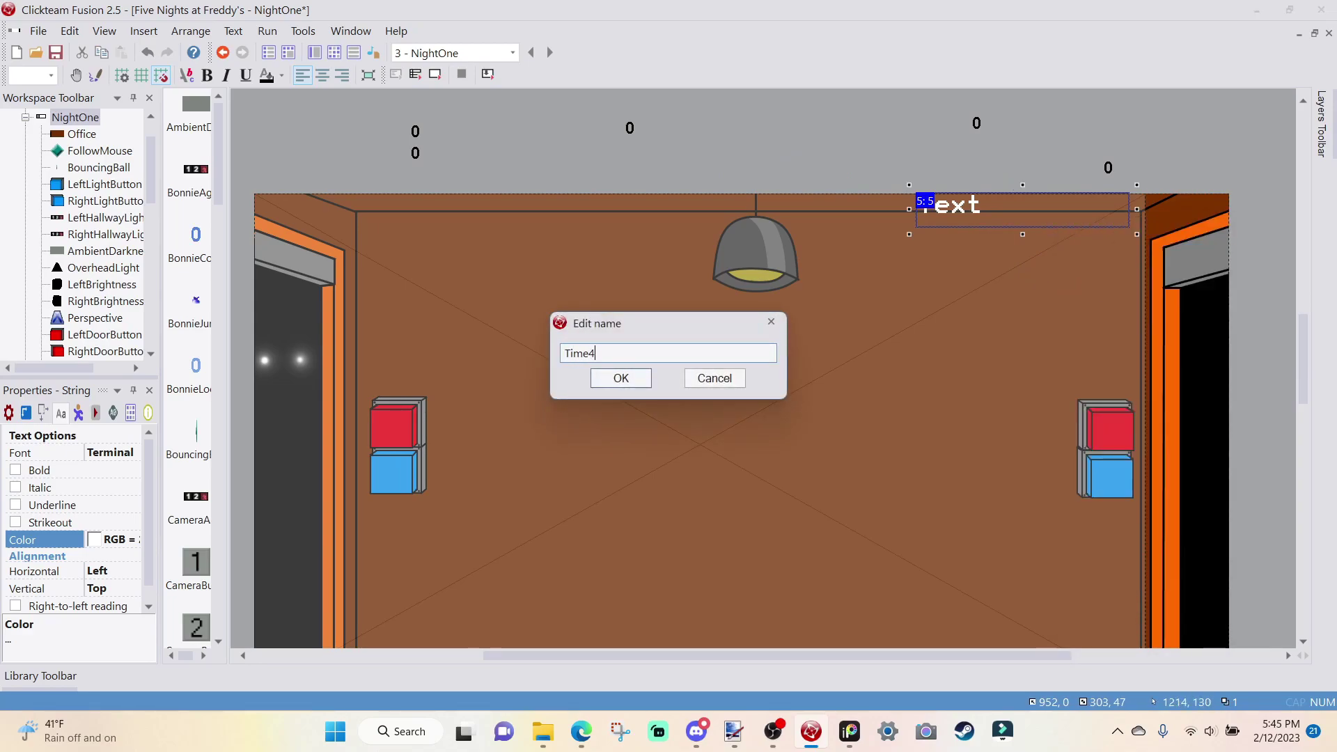
{"action": "key", "text": "Return"}
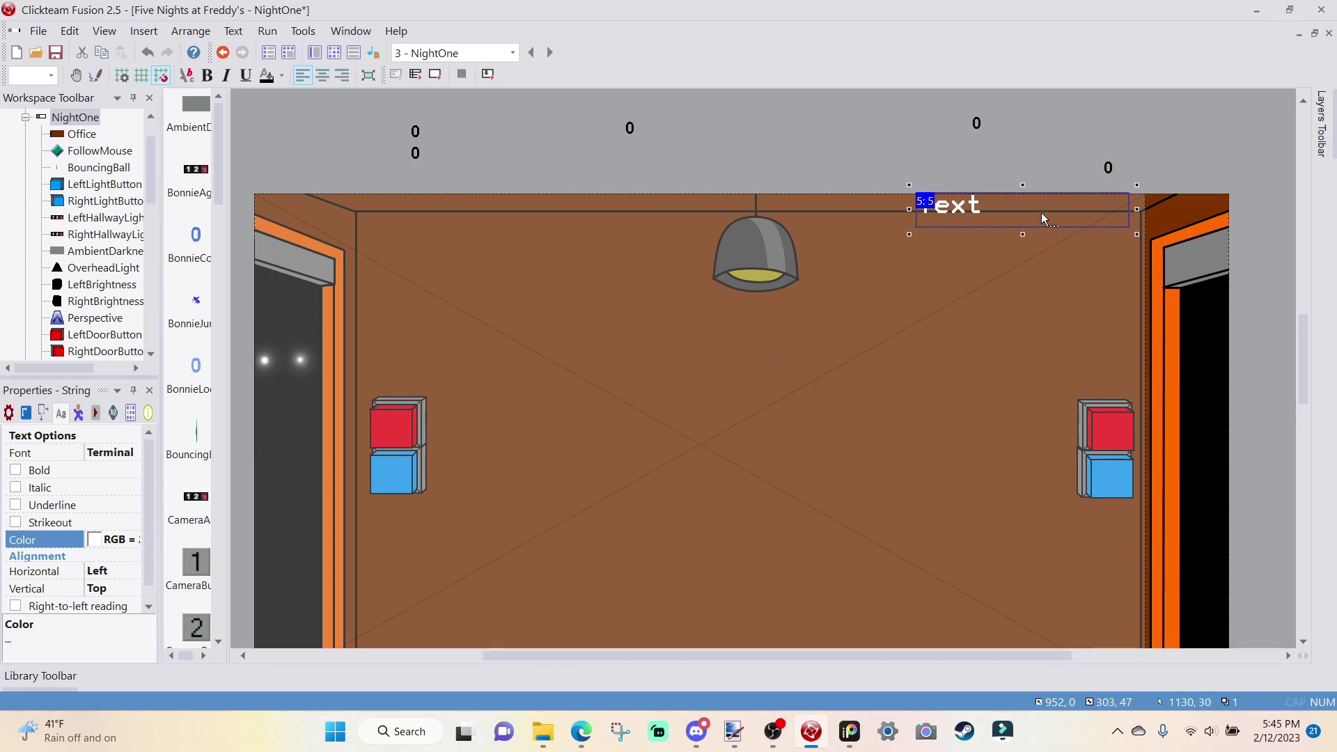
- Make the Time text read '12 A.M.', right-align it, and nudge it into place
{"action": "double_click", "coordinate": [1041, 211]}
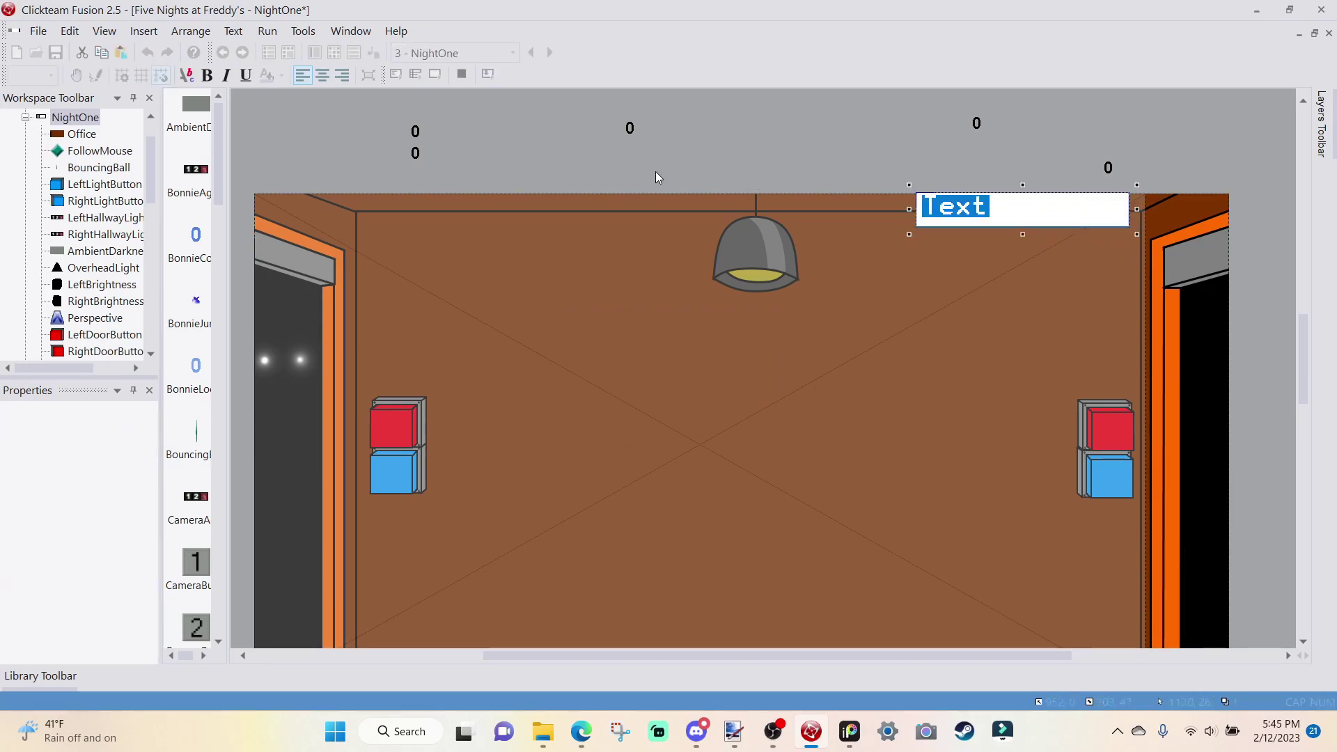
{"action": "type", "text": "12 A."}
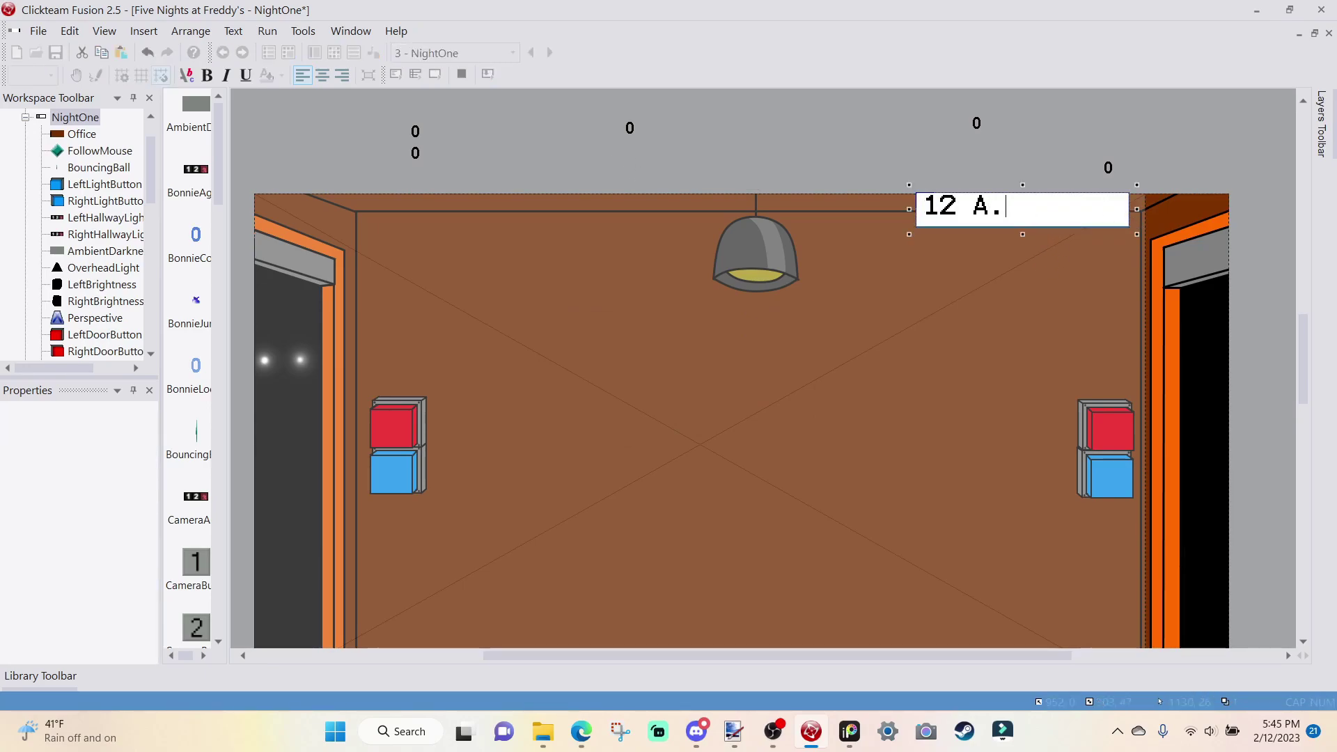
{"action": "type", "text": "M."}
{"action": "left_click", "coordinate": [1064, 166]}
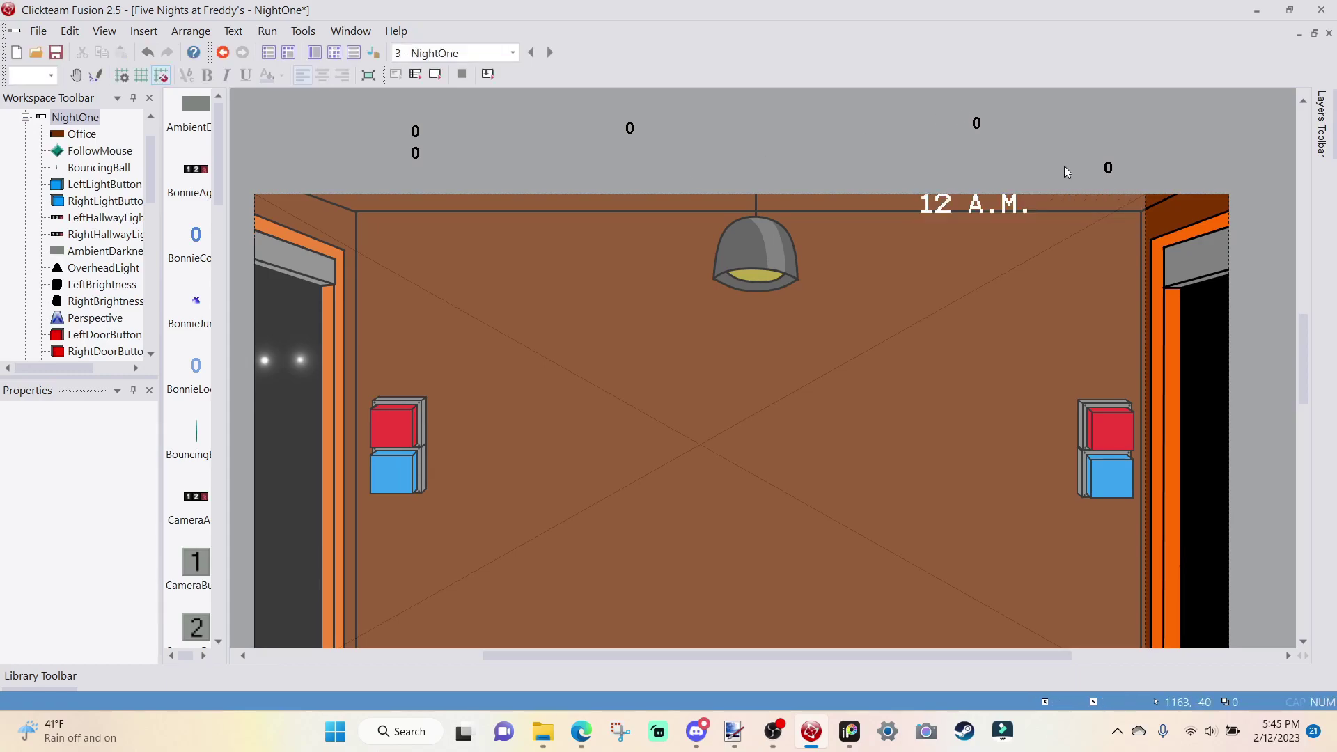
{"action": "left_click", "coordinate": [1030, 197]}
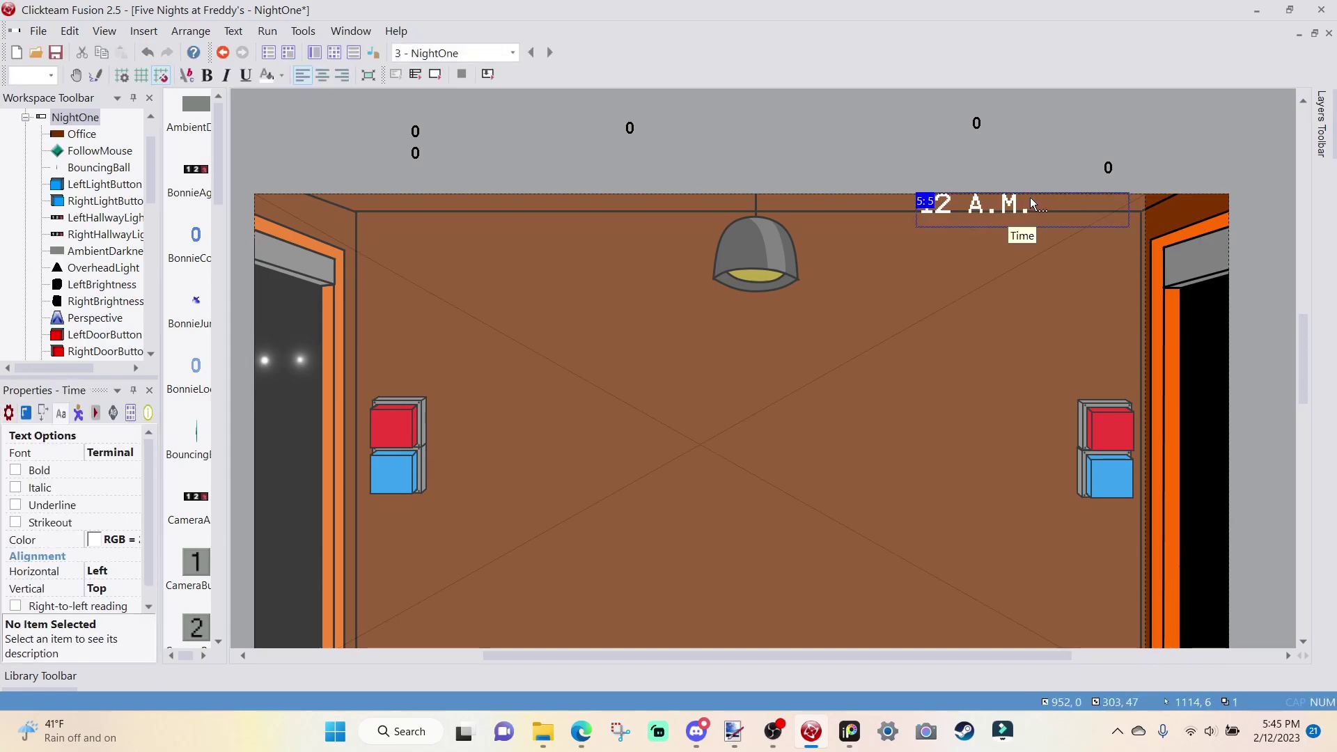
{"action": "left_click", "coordinate": [342, 75]}
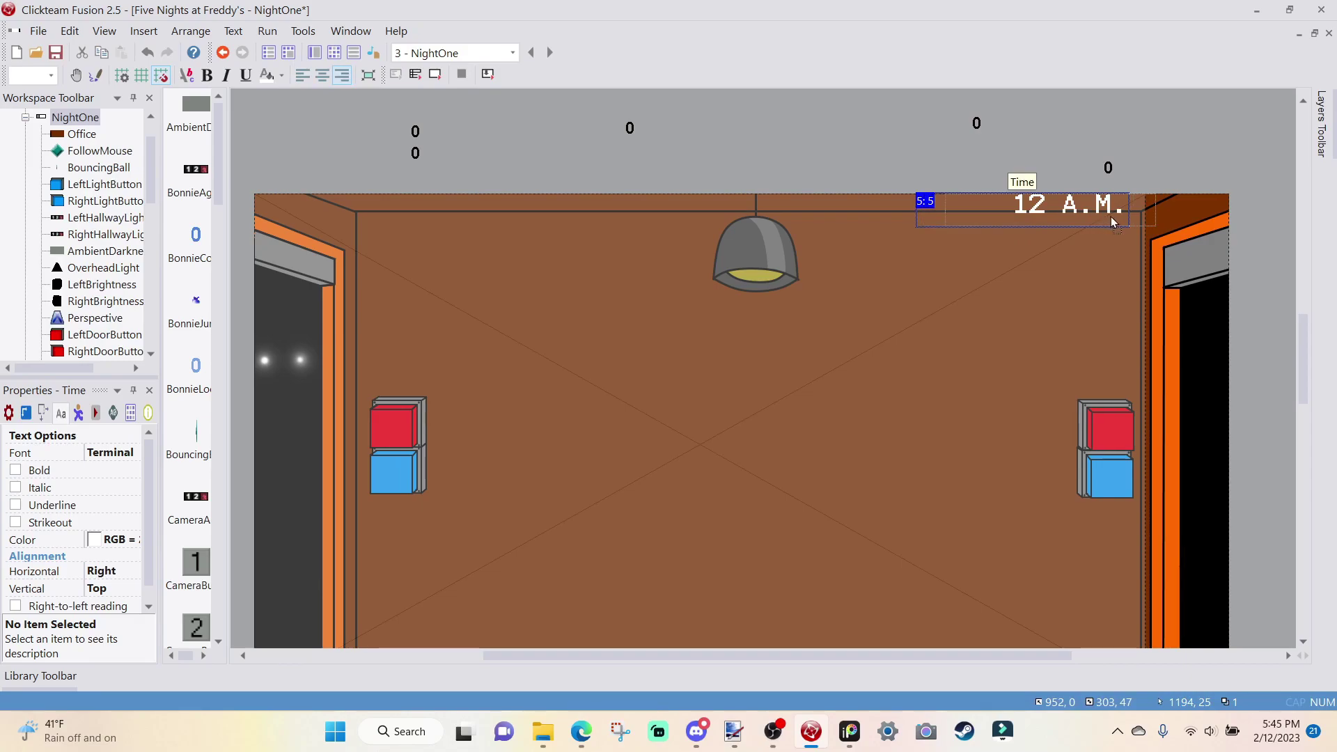
{"action": "left_click_drag", "start_coordinate": [1106, 219], "coordinate": [1111, 219]}
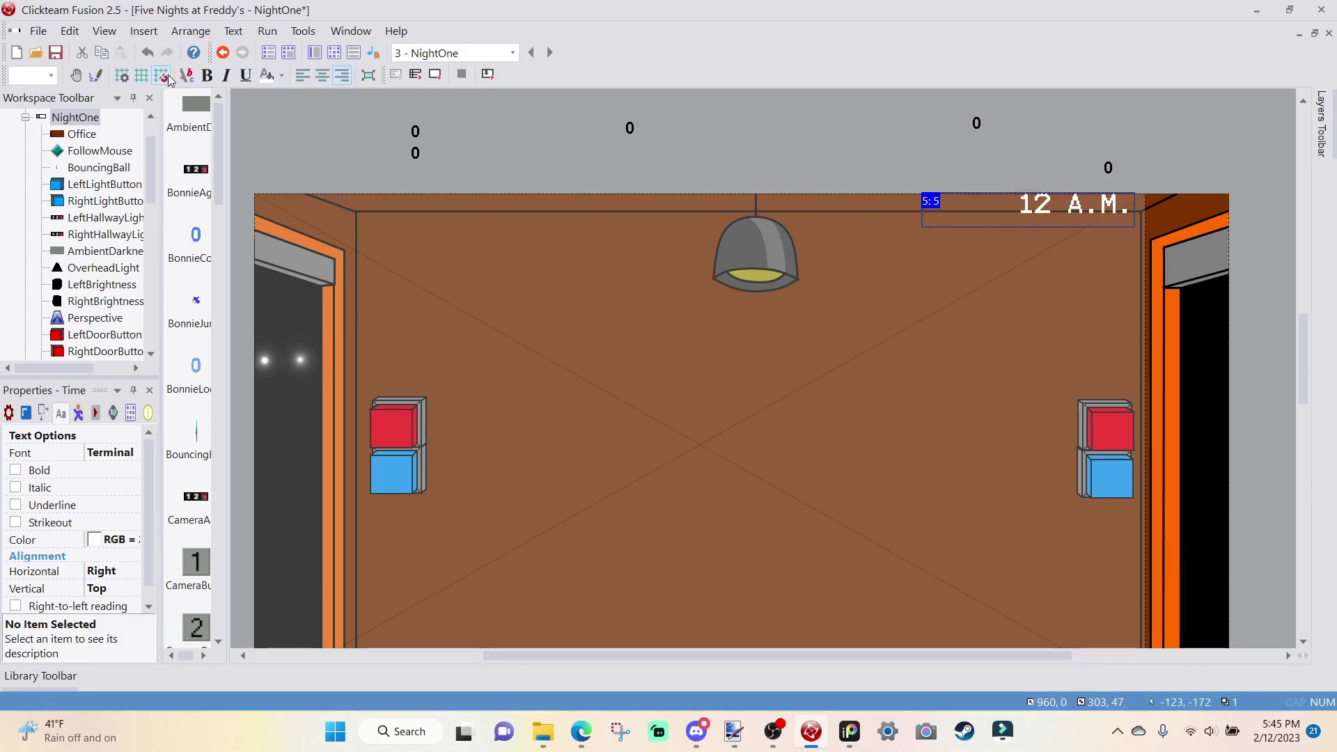
{"action": "left_click_drag", "start_coordinate": [1052, 206], "coordinate": [1057, 211]}
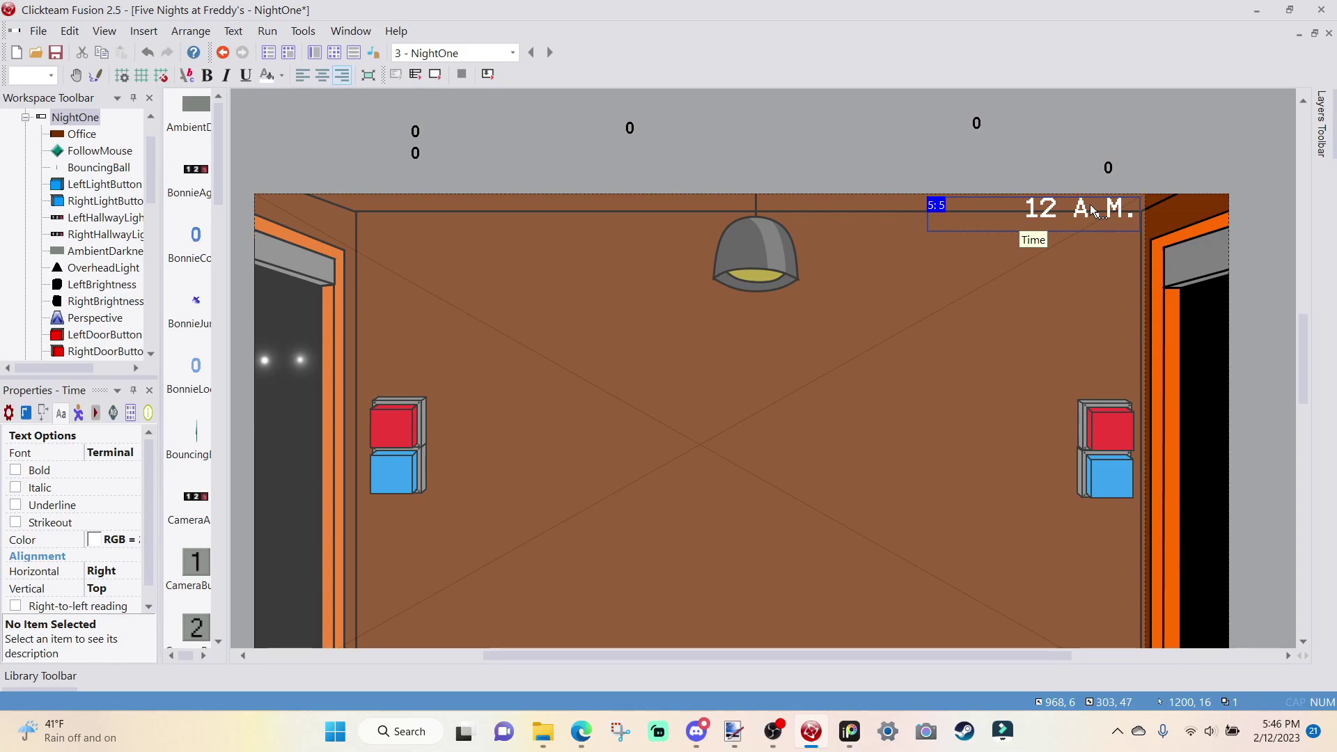
- In the Time object's paragraph list, add five more text paragraphs
{"action": "left_click", "coordinate": [10, 414]}
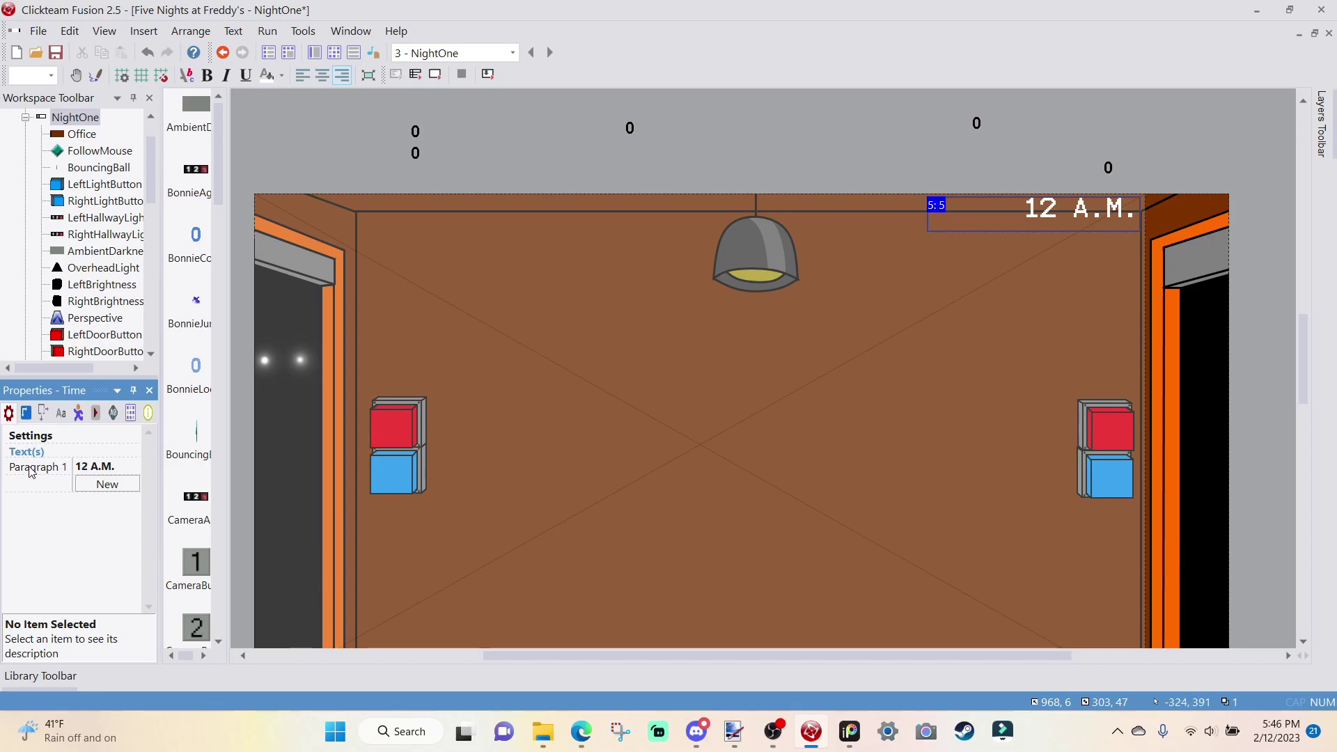
{"action": "left_click", "coordinate": [107, 487]}
{"action": "left_click", "coordinate": [108, 502]}
{"action": "left_click", "coordinate": [108, 520]}
{"action": "left_click", "coordinate": [108, 537]}
{"action": "left_click", "coordinate": [108, 551]}
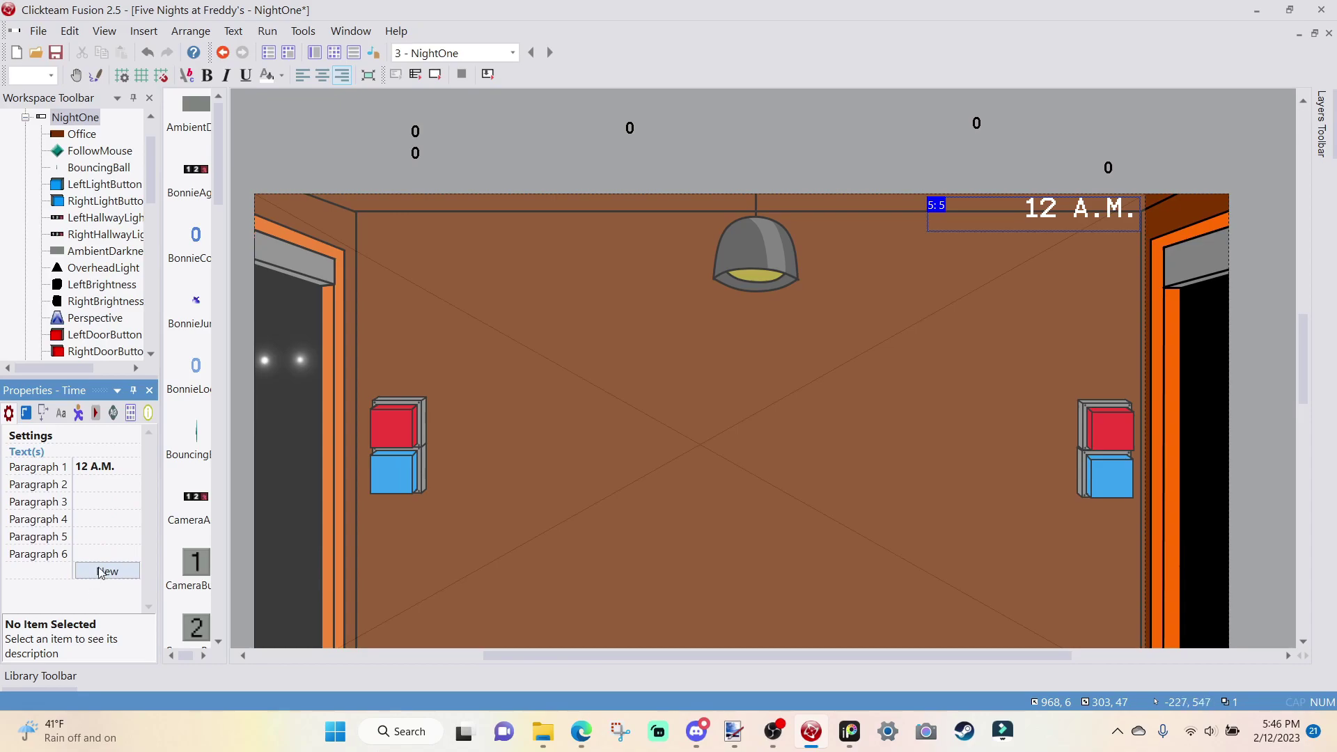
- Fill paragraphs 2–5 with 1 A.M., 2 A.M., 3 A.M. and 4 A.M
{"action": "left_click", "coordinate": [110, 484]}
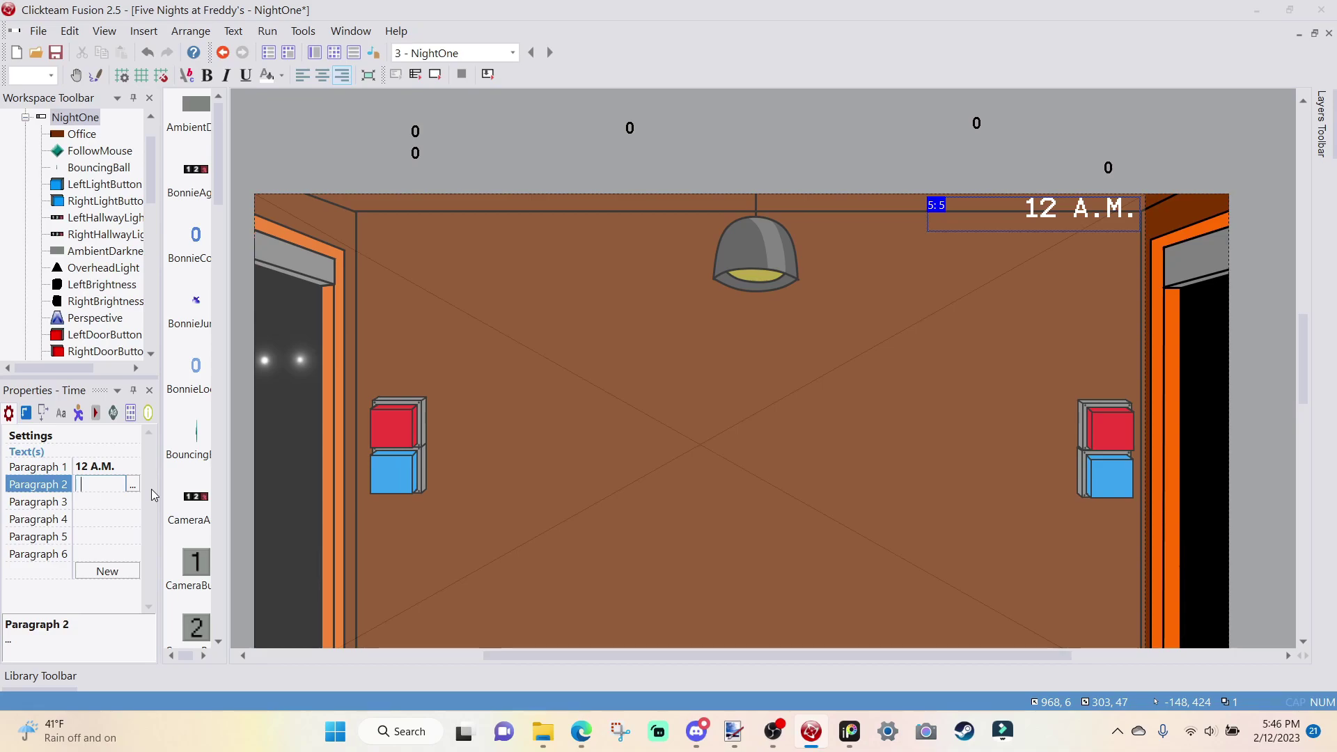
{"action": "type", "text": "1 A.M."}
{"action": "left_click", "coordinate": [100, 502]}
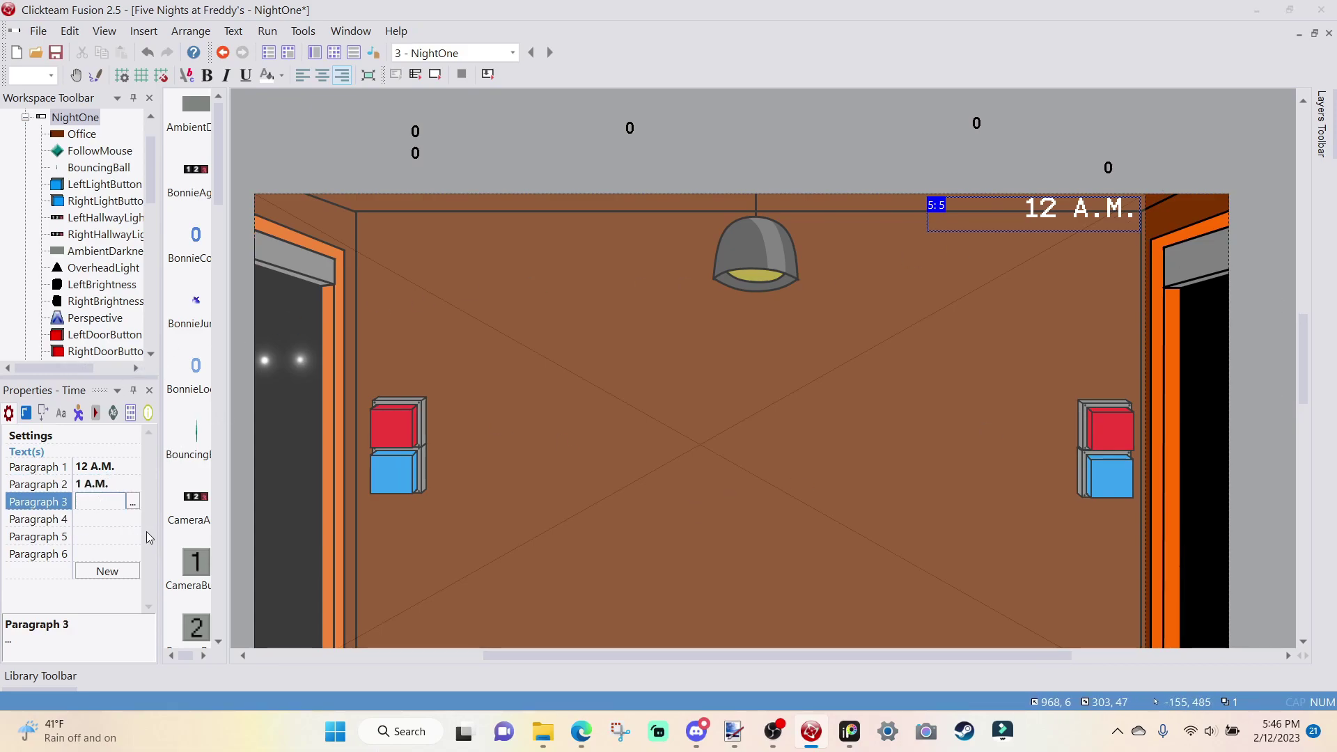
{"action": "type", "text": "2 A.m."}
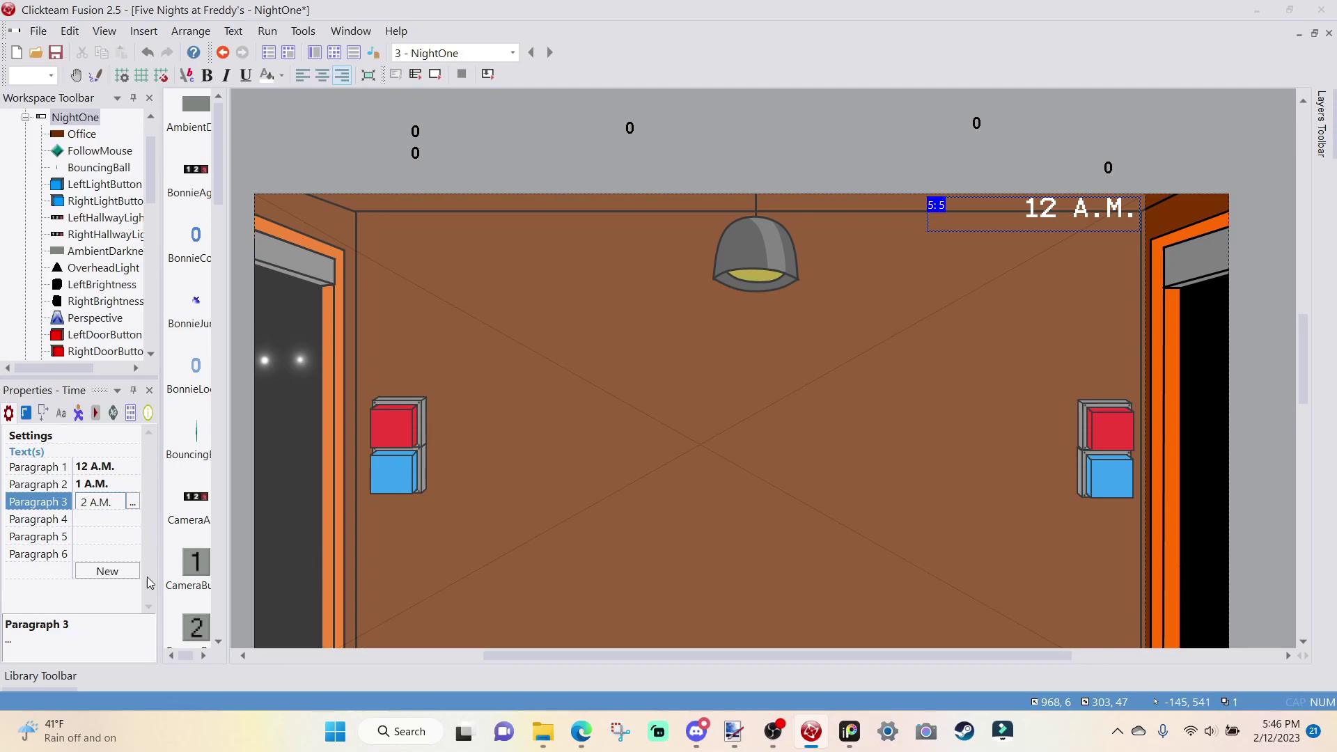
{"action": "left_click", "coordinate": [122, 517]}
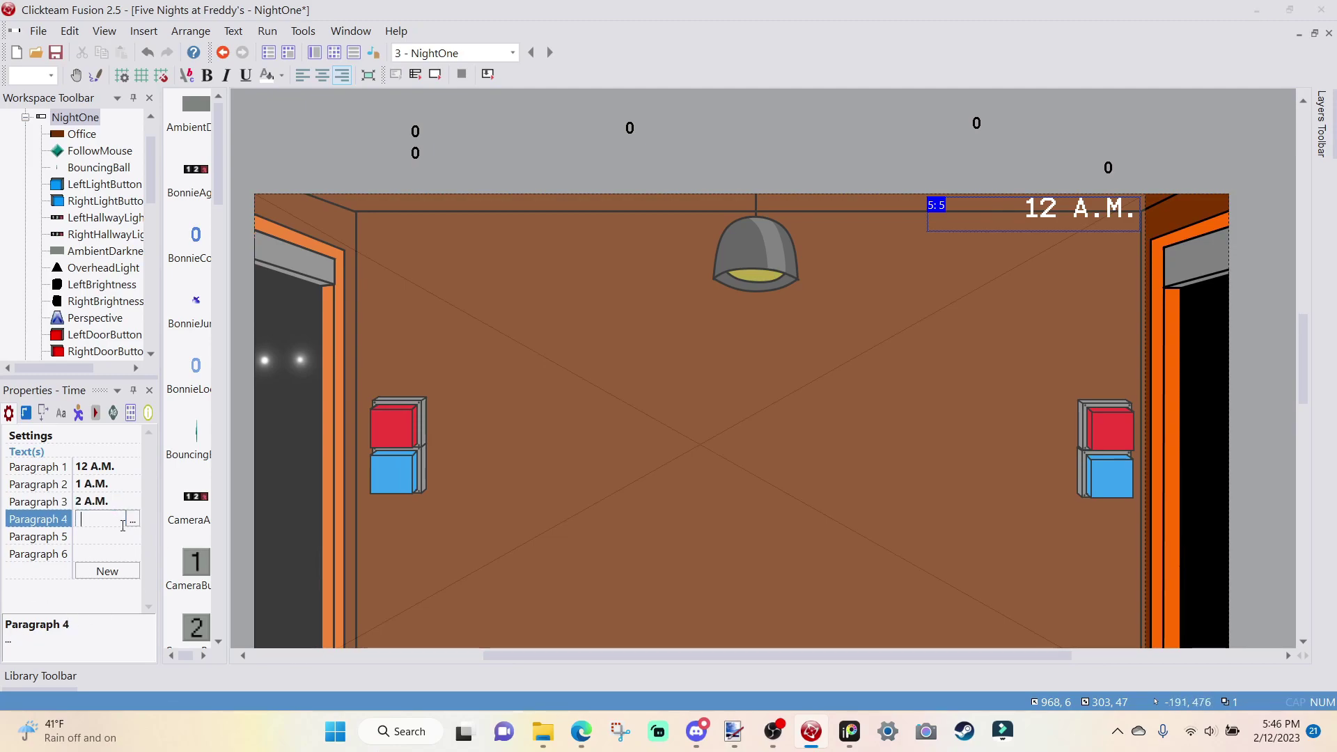
{"action": "type", "text": "3 A.M."}
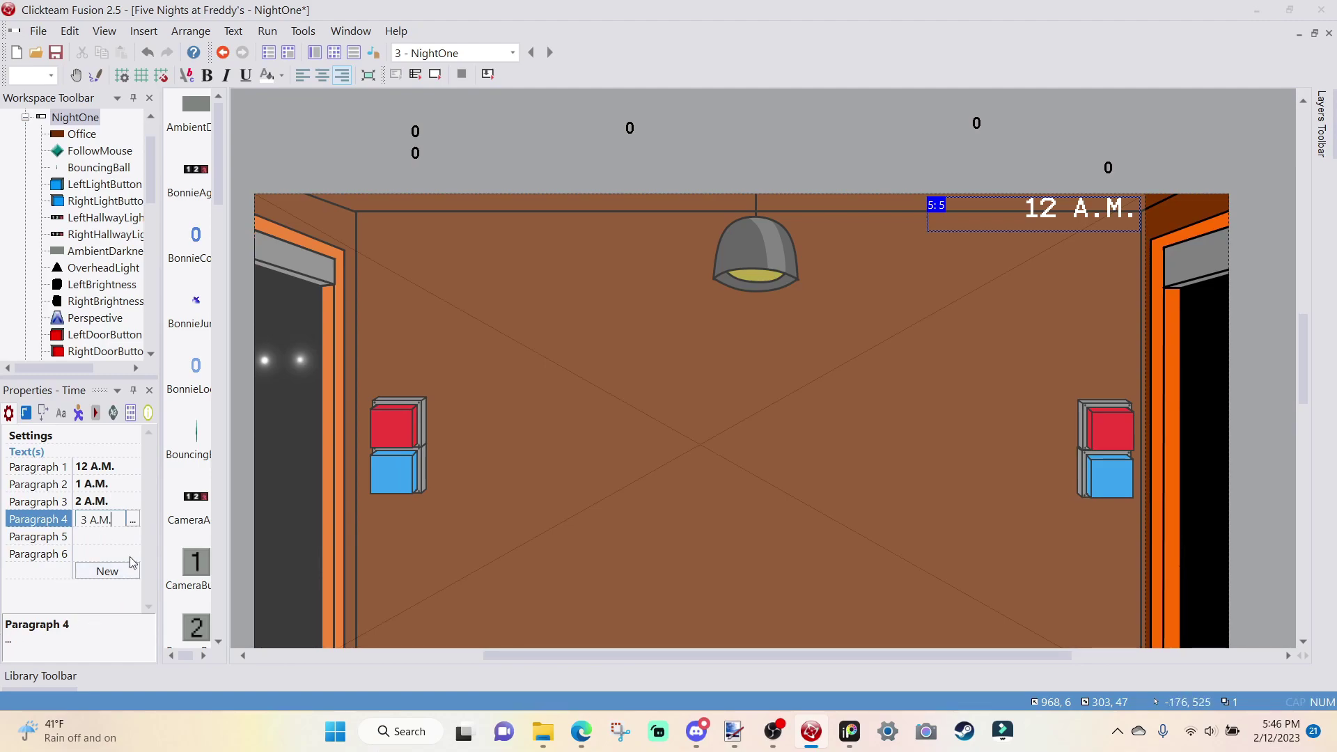
{"action": "left_click", "coordinate": [112, 538]}
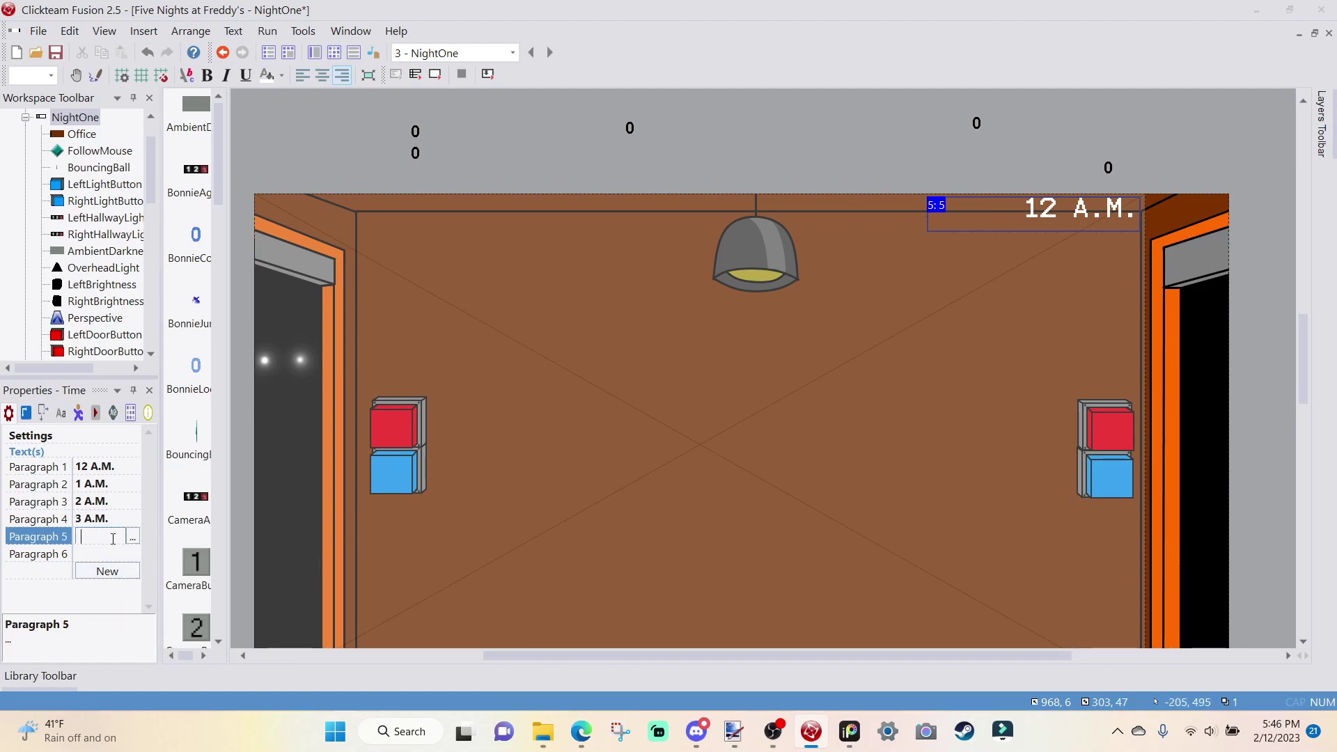
{"action": "type", "text": "4 A.M."}
{"action": "key", "text": "Return"}
- Enter 5 A.M. and 6 A.M. as paragraphs 6 and 7, undoing an accidental backdrop move
{"action": "type", "text": "5 A.M"}
{"action": "left_click", "coordinate": [108, 572]}
{"action": "type", "text": "6 A.M"}
{"action": "key", "text": "BackSpace"}
{"action": "type", "text": ">"}
{"action": "left_click_drag", "start_coordinate": [1095, 191], "coordinate": [1108, 188]}
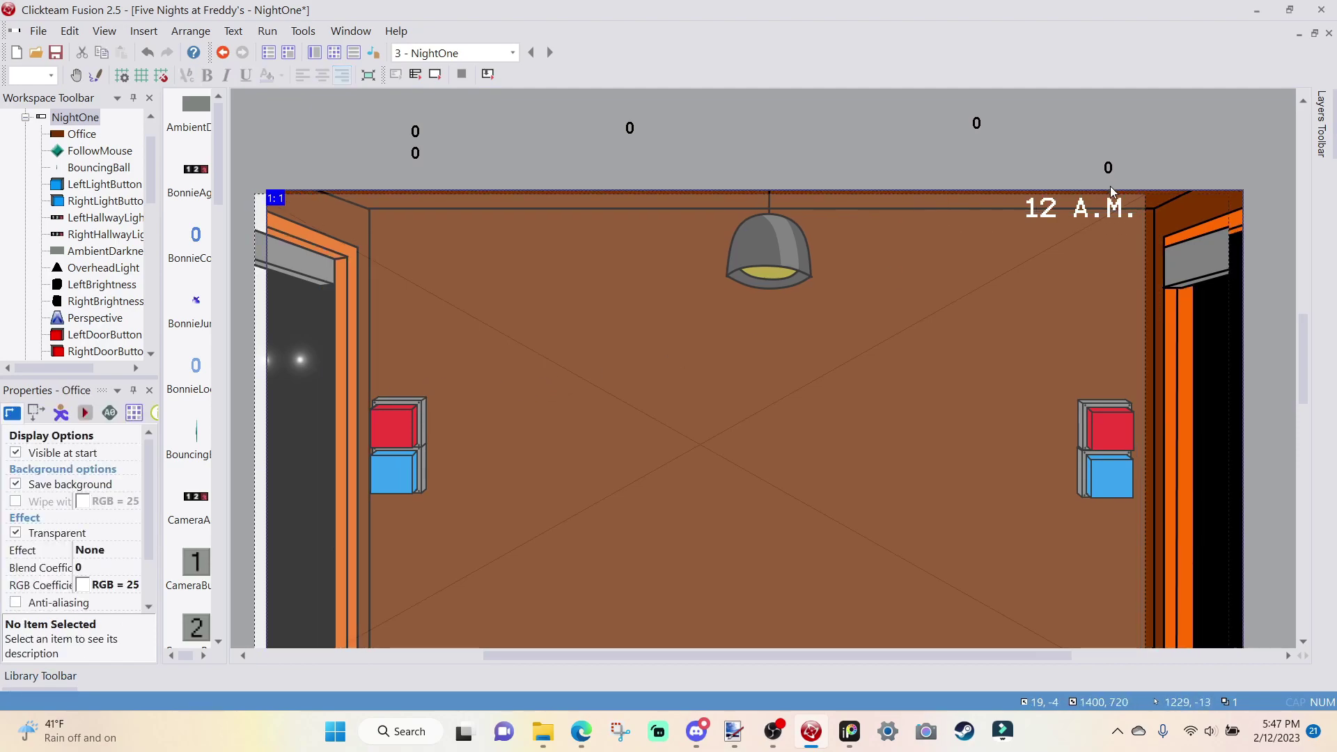
{"action": "key", "text": "ctrl+z"}
{"action": "left_click", "coordinate": [1079, 219]}
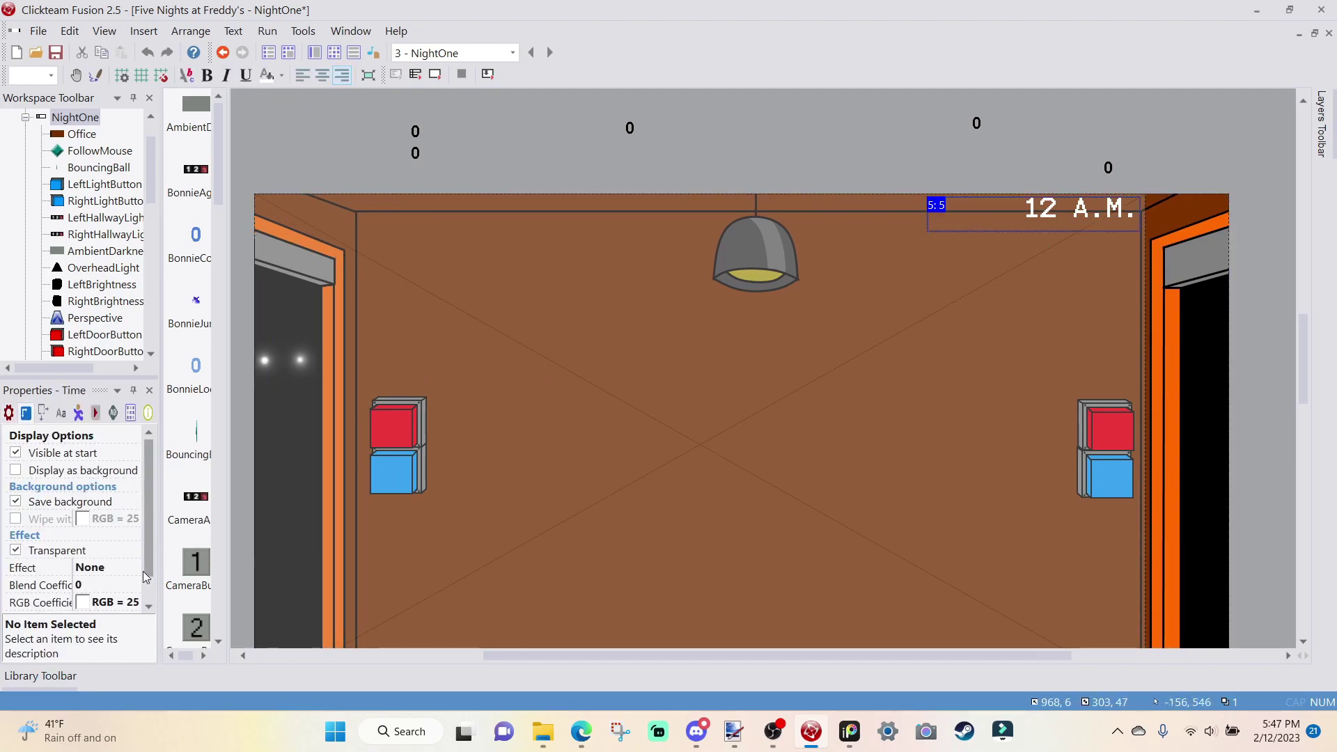
{"action": "left_click", "coordinate": [12, 414]}
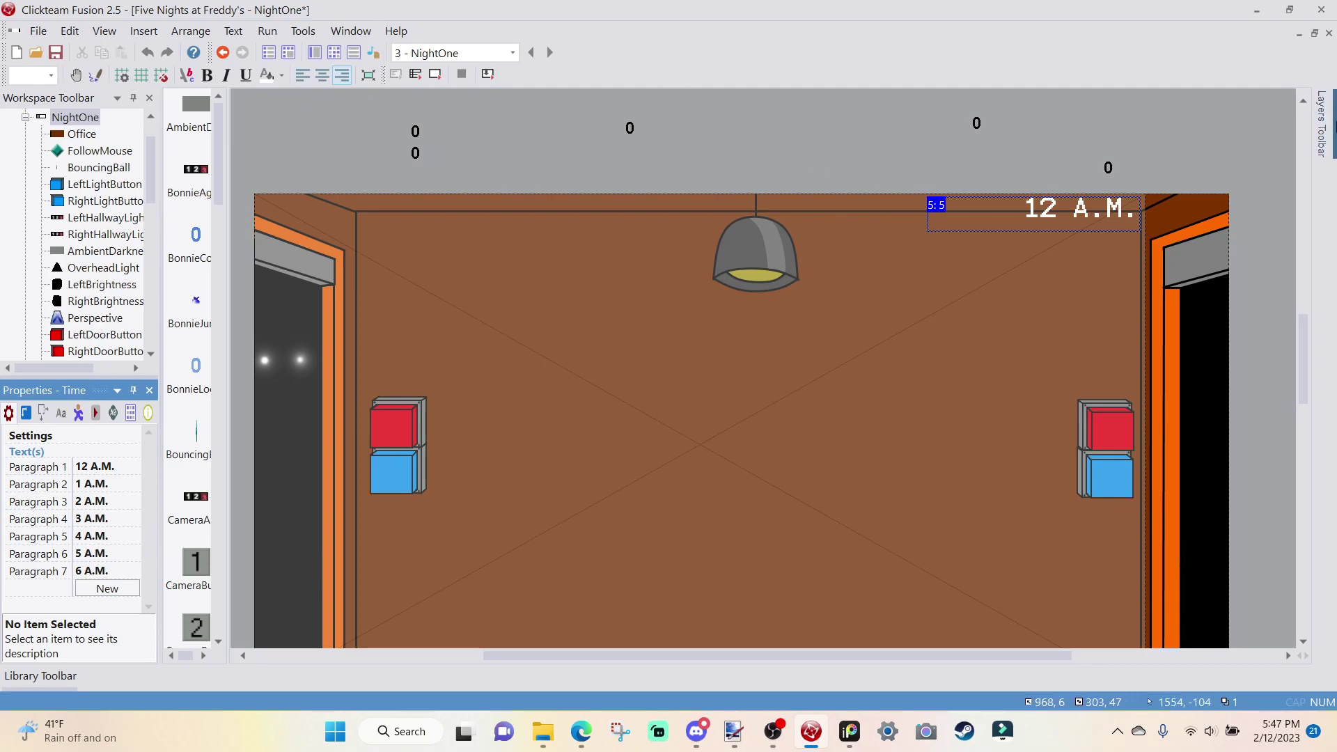
- In NightOne's Event Editor, insert a new event group named Time
{"action": "left_click", "coordinate": [317, 55]}
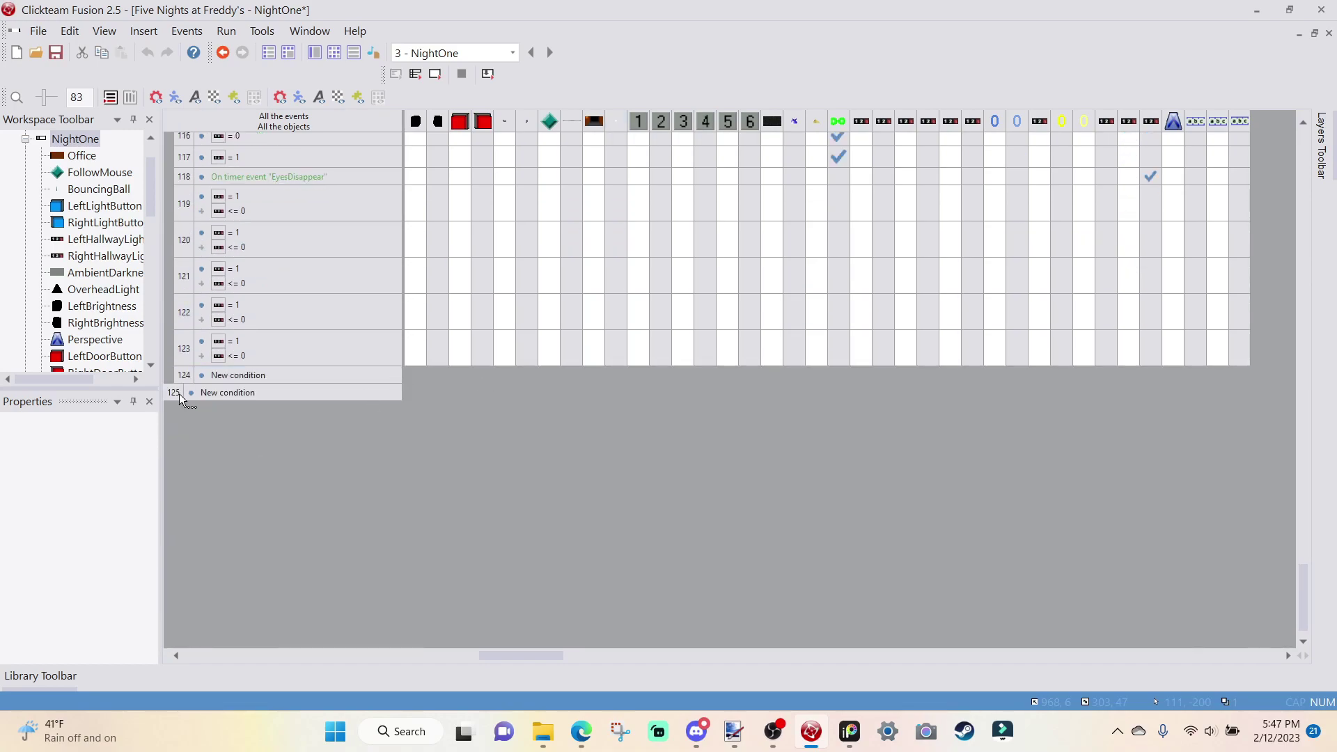
{"action": "right_click", "coordinate": [178, 394]}
{"action": "mouse_move", "coordinate": [278, 448]}
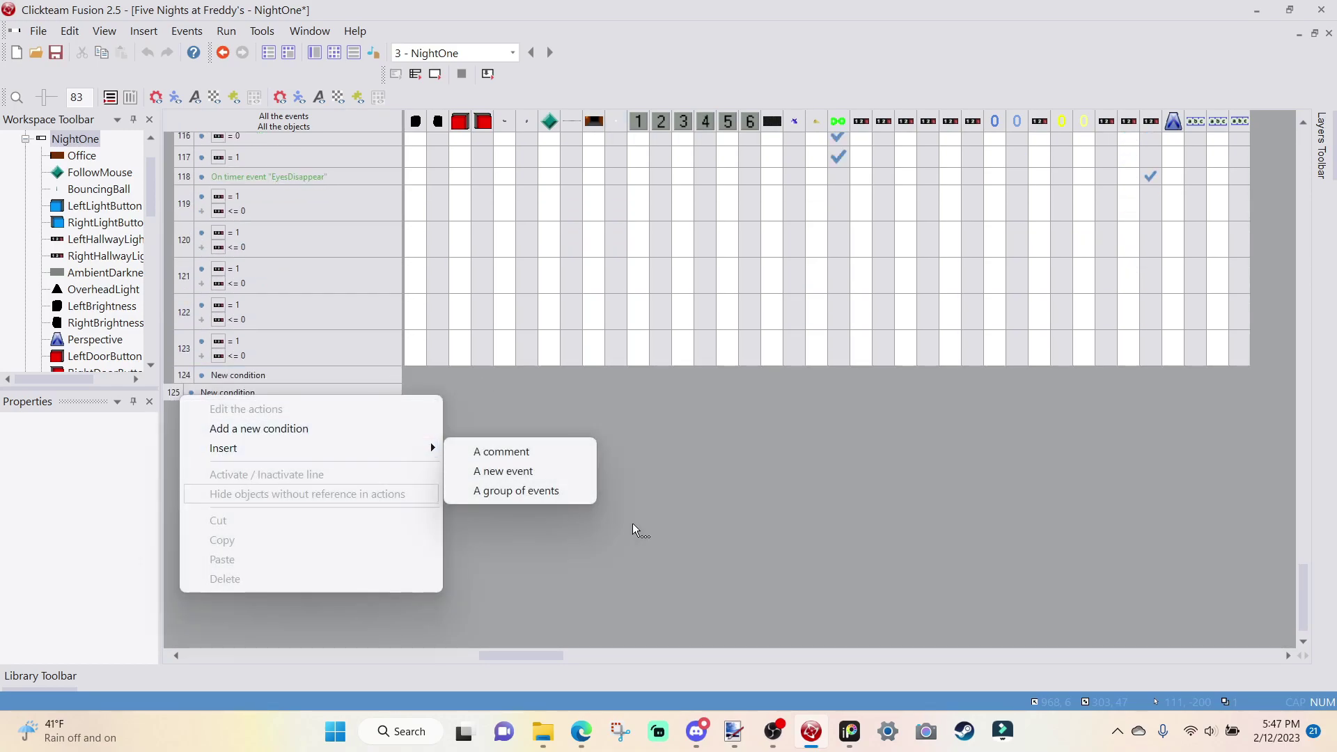
{"action": "left_click", "coordinate": [554, 493]}
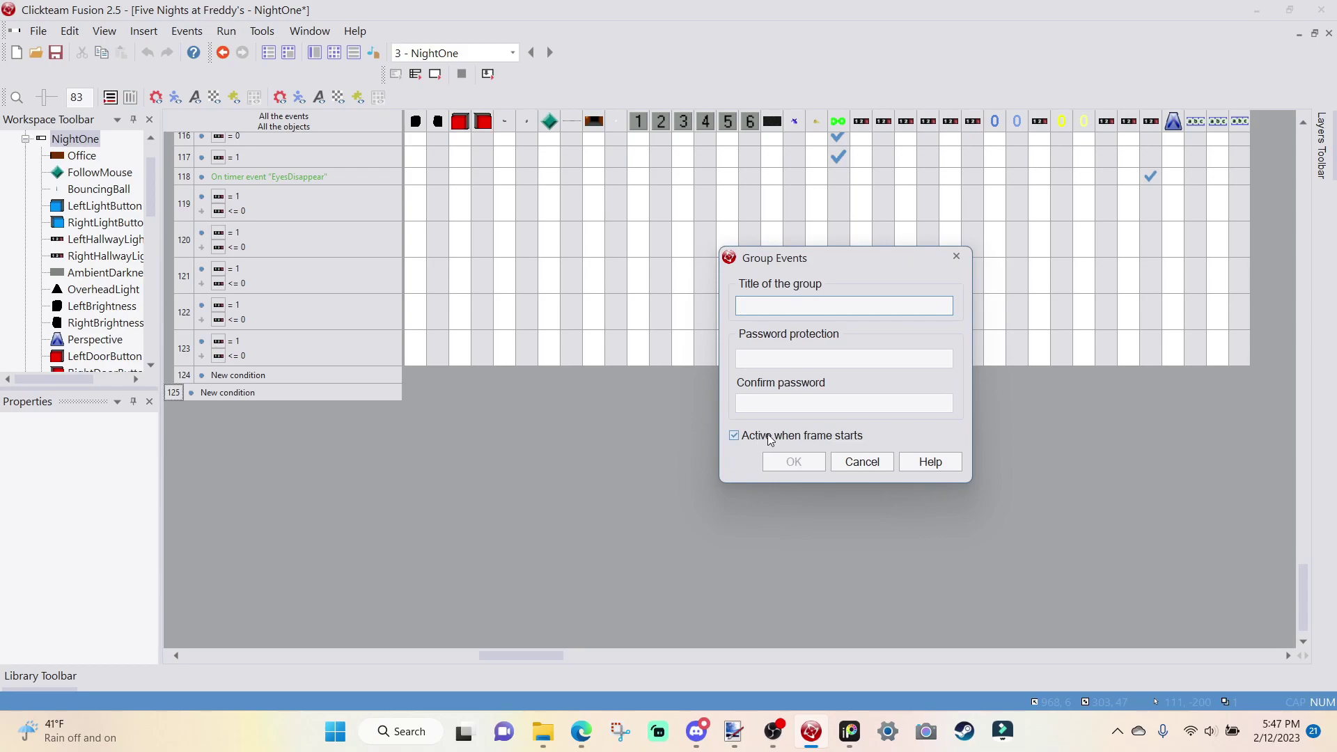
{"action": "type", "text": "Time"}
{"action": "key", "text": "Return"}
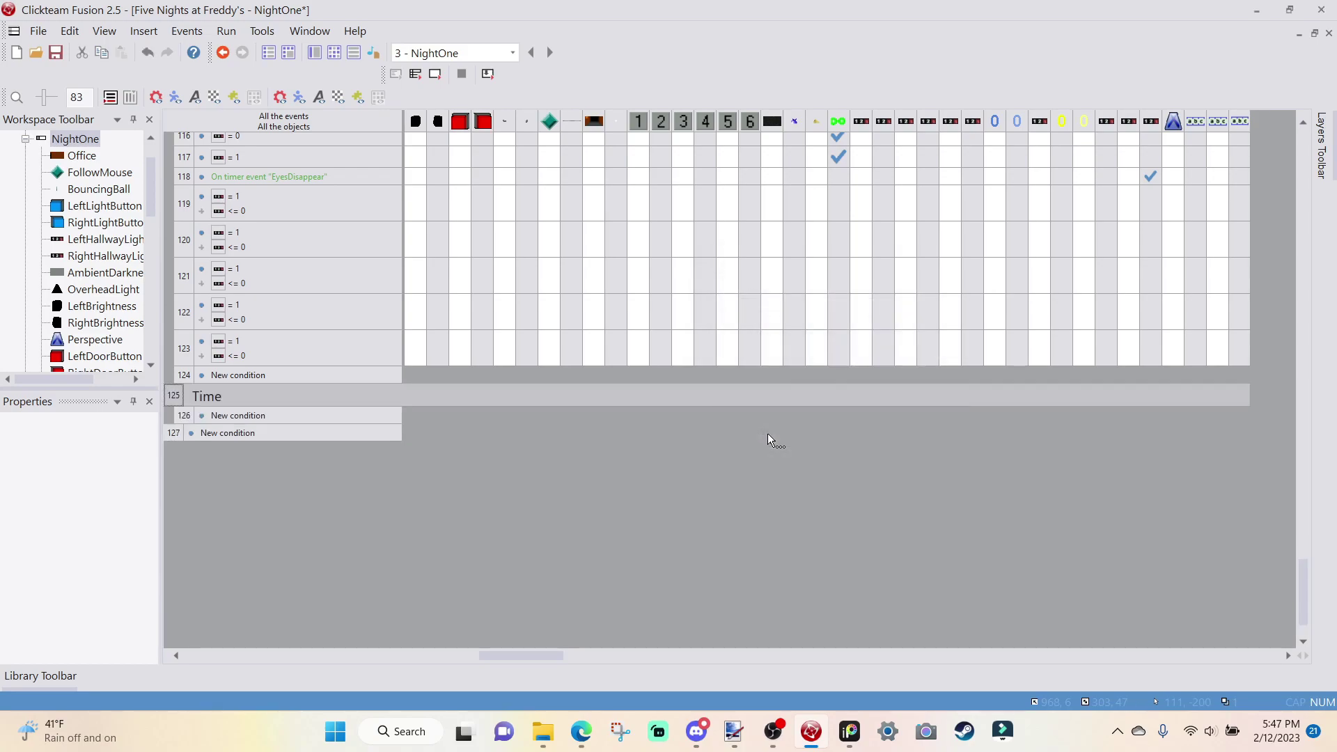
- Add a Start of Frame event that sets the Time text to the 12 A.M. paragraph
{"action": "double_click", "coordinate": [260, 415]}
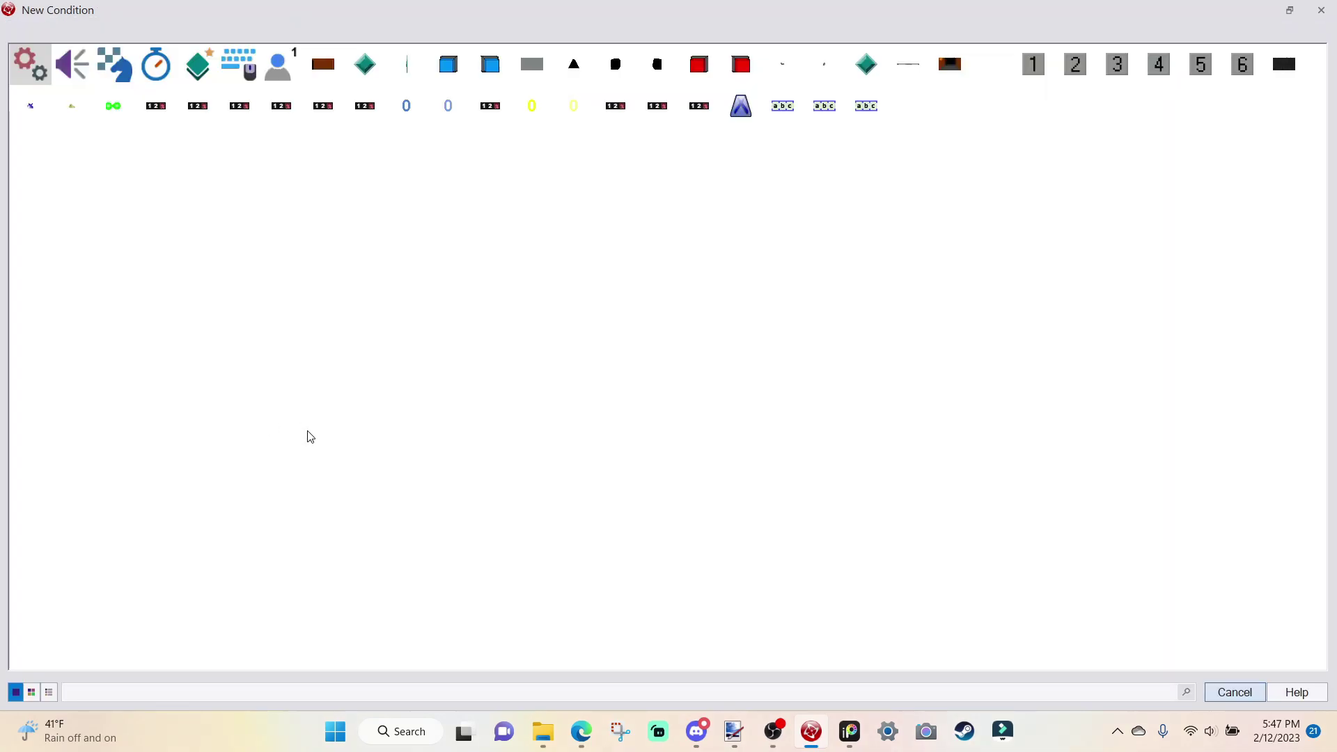
{"action": "left_click", "coordinate": [107, 73]}
{"action": "left_click", "coordinate": [171, 90]}
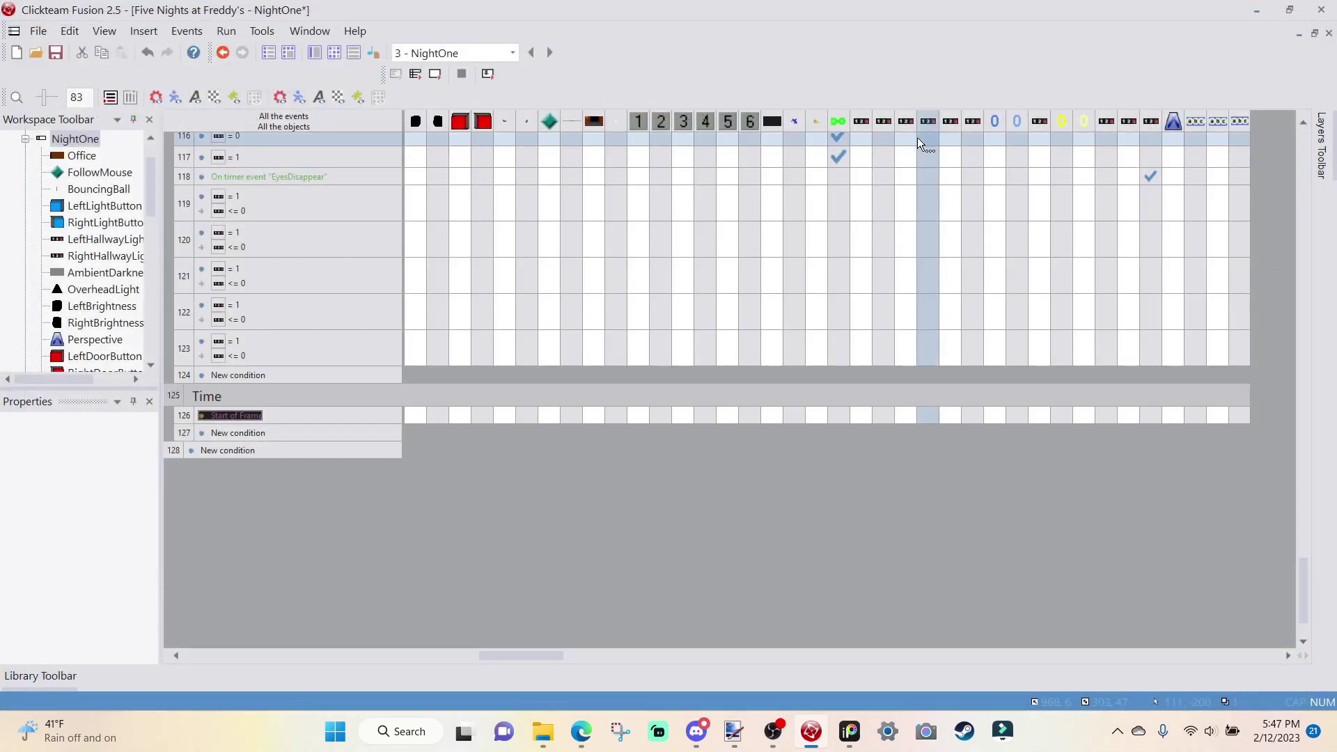
{"action": "right_click", "coordinate": [1242, 412]}
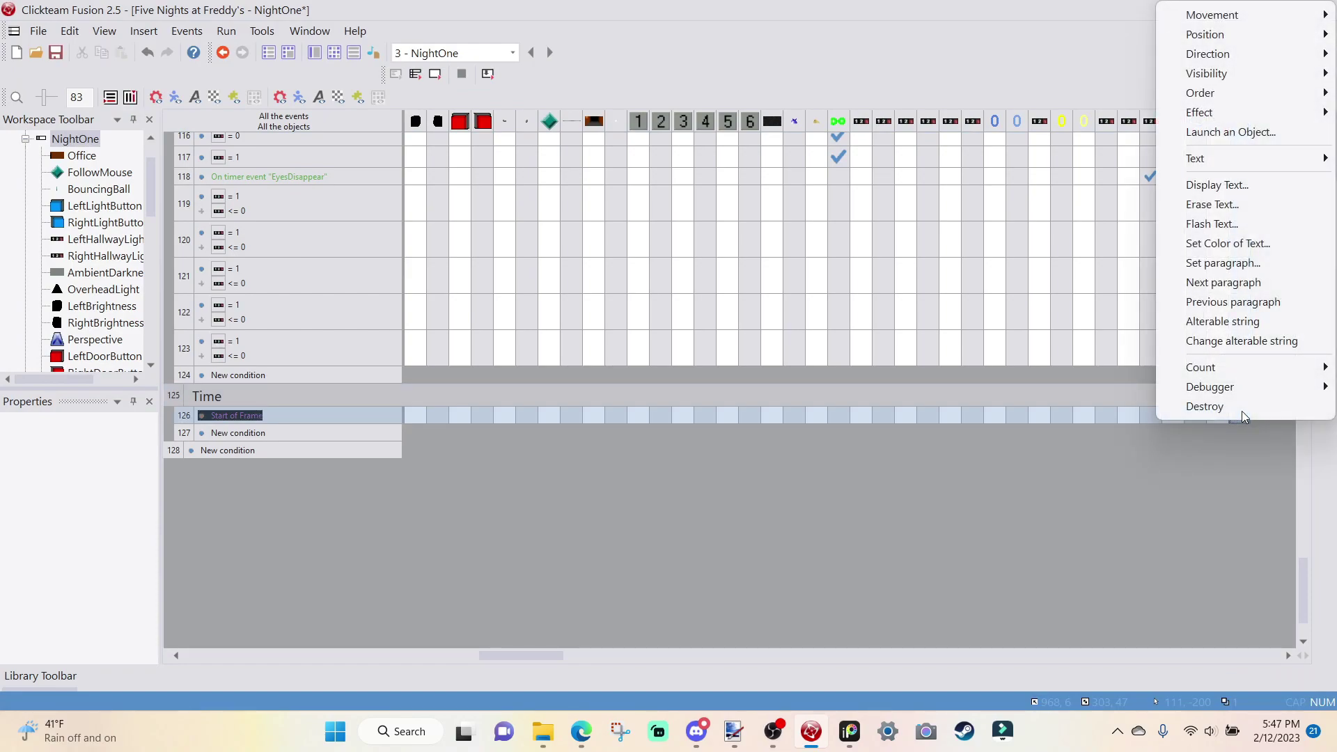
{"action": "left_click", "coordinate": [1267, 265]}
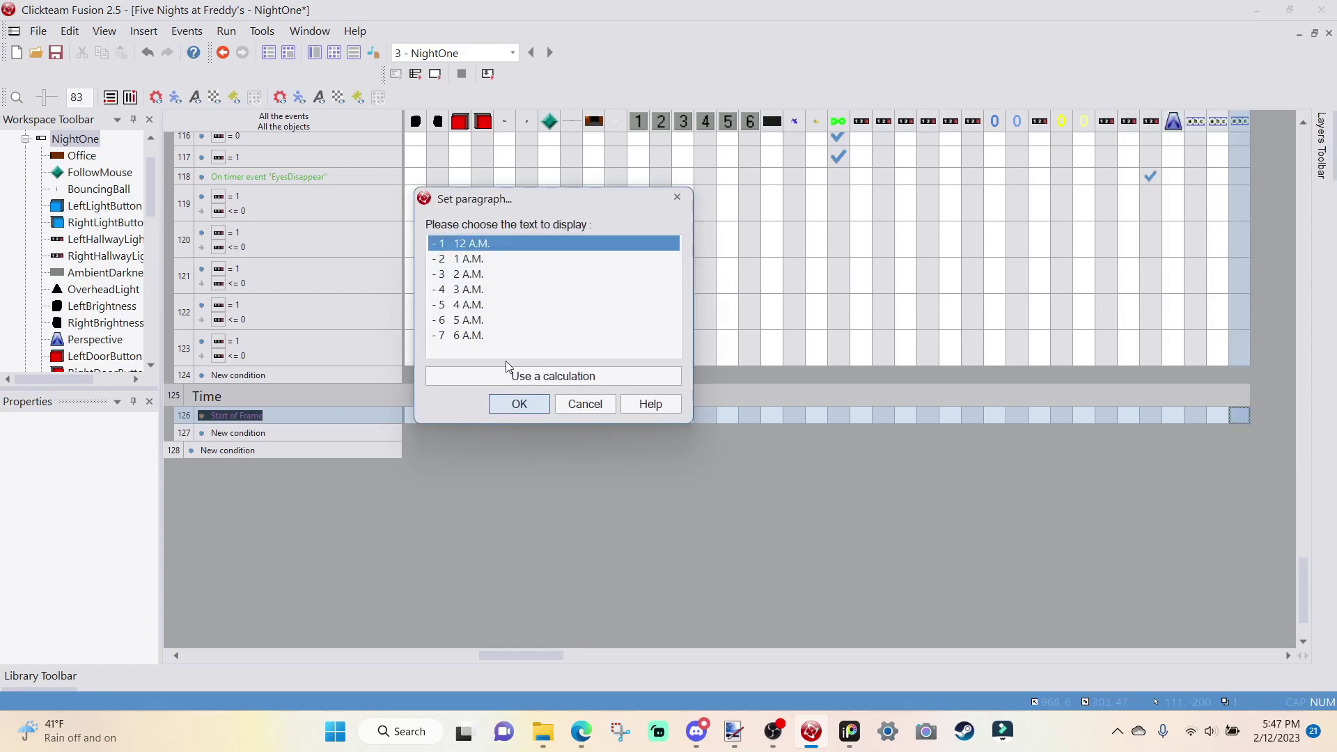
{"action": "left_click", "coordinate": [518, 403]}
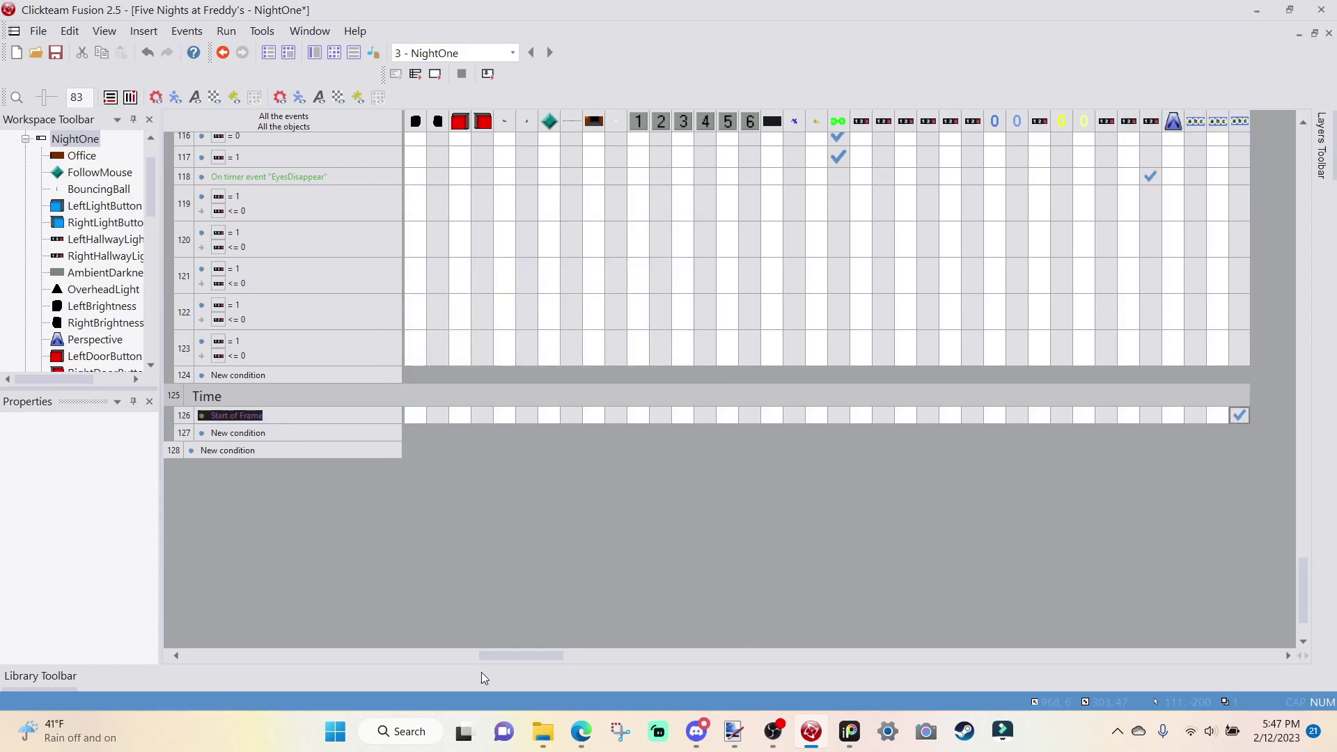
- Add an Every 1 minute 0 seconds timer event whose action moves Time to the next paragraph
{"action": "left_click_drag", "start_coordinate": [499, 655], "coordinate": [209, 651]}
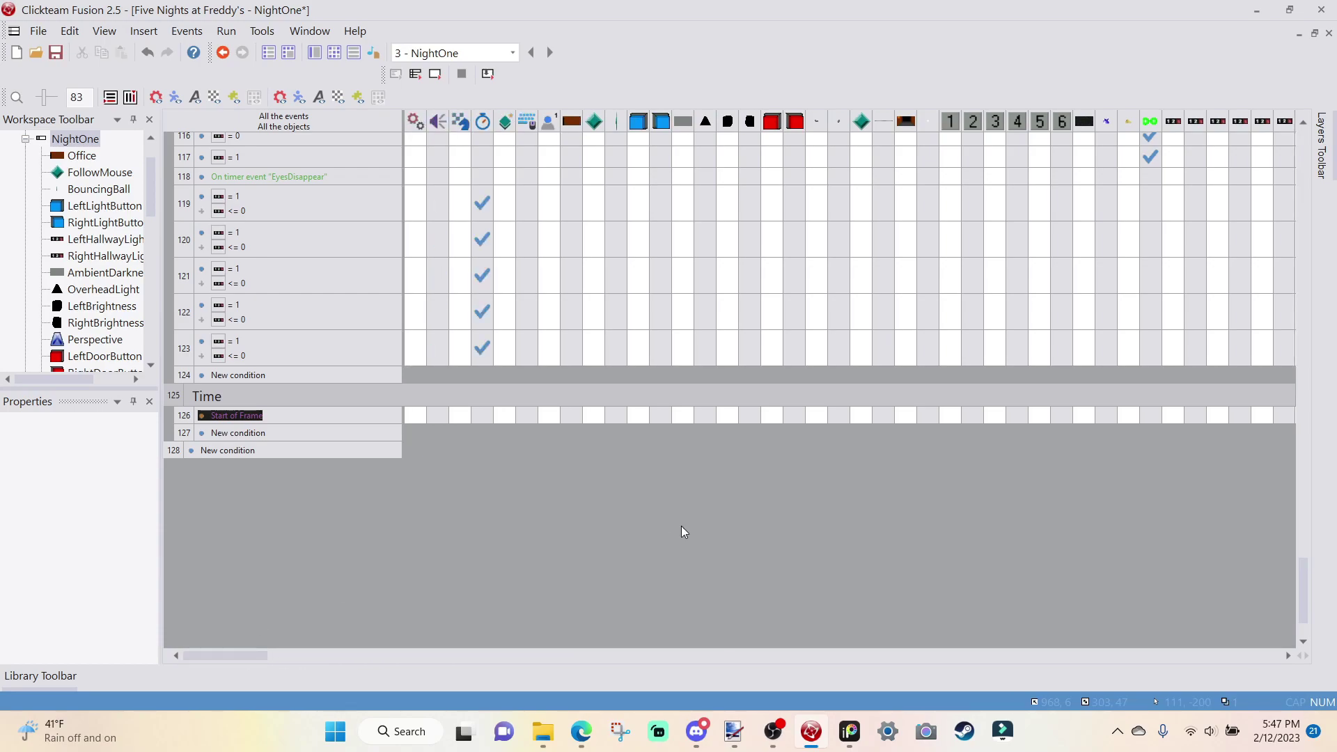
{"action": "double_click", "coordinate": [223, 433]}
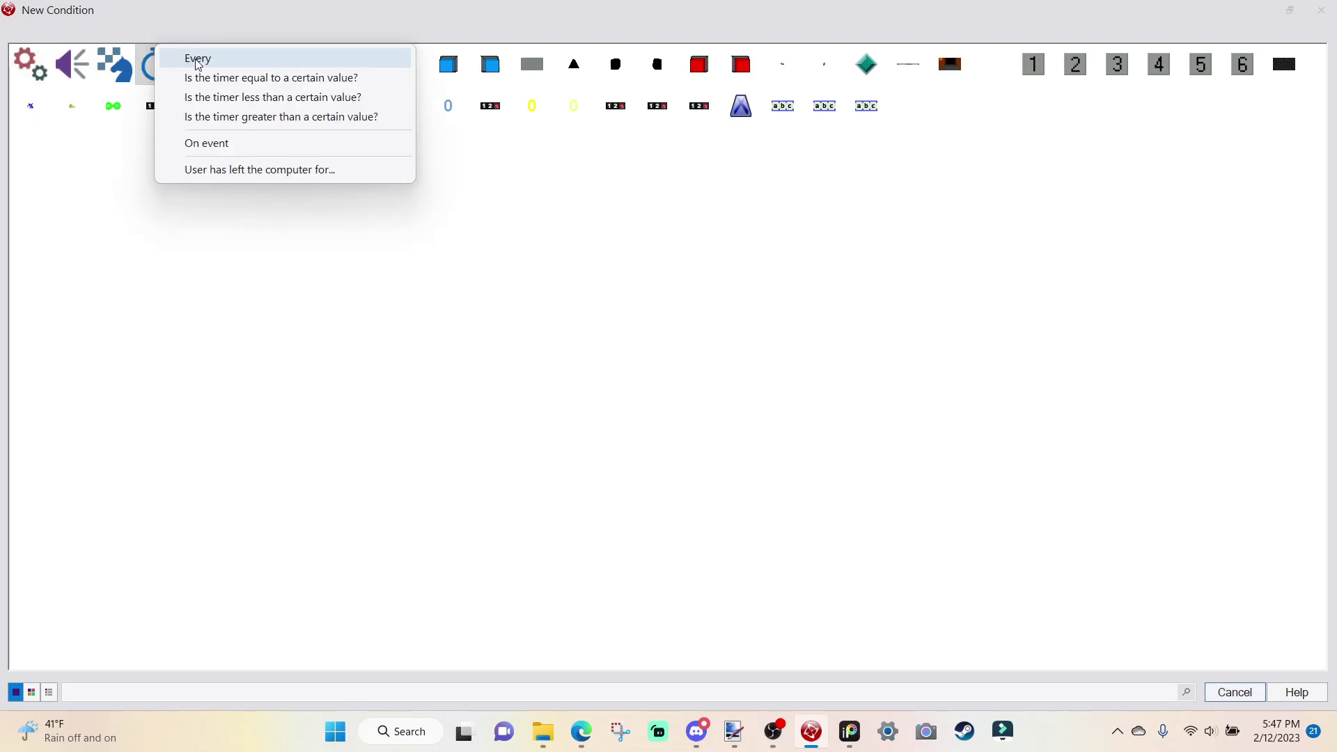
{"action": "left_click", "coordinate": [198, 58]}
{"action": "double_click", "coordinate": [465, 308]}
{"action": "type", "text": "0"}
{"action": "double_click", "coordinate": [452, 268]}
{"action": "type", "text": "1"}
{"action": "left_click", "coordinate": [478, 403]}
{"action": "left_click_drag", "start_coordinate": [253, 657], "coordinate": [969, 683]}
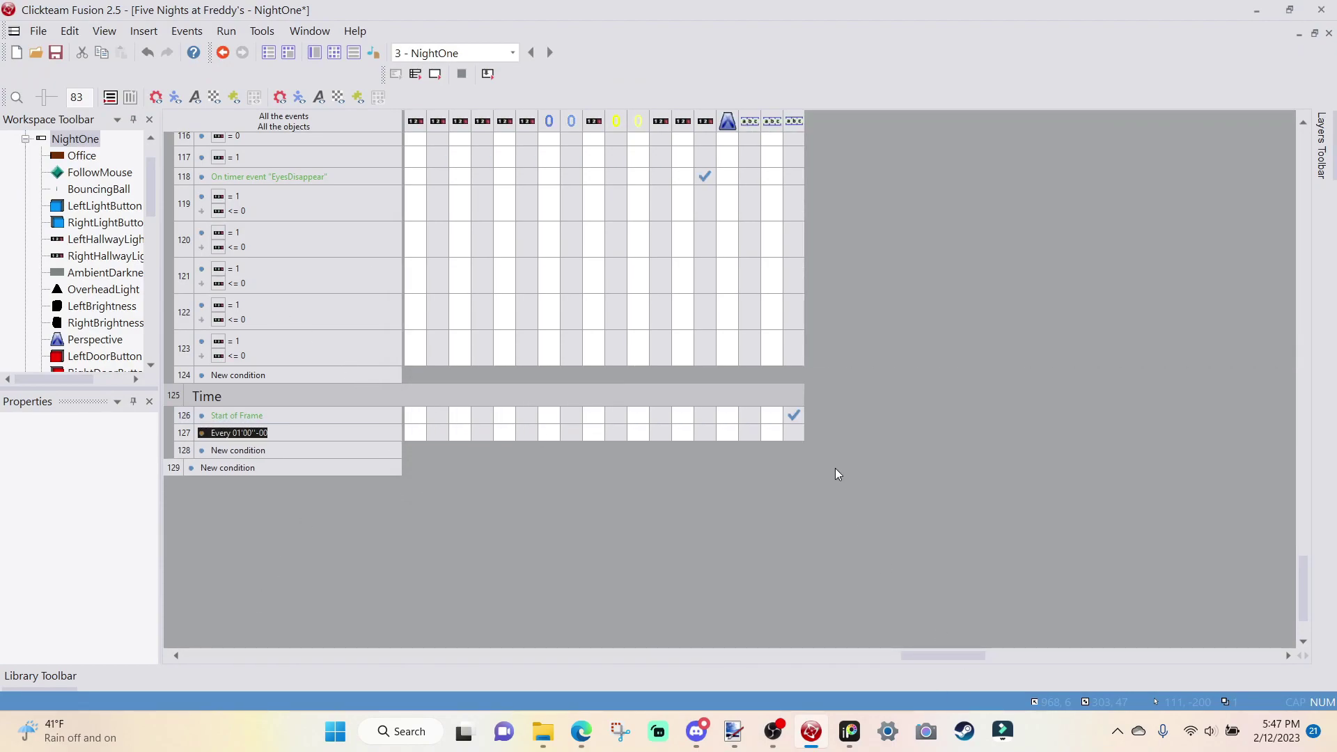
{"action": "right_click", "coordinate": [798, 434]}
{"action": "left_click", "coordinate": [888, 294]}
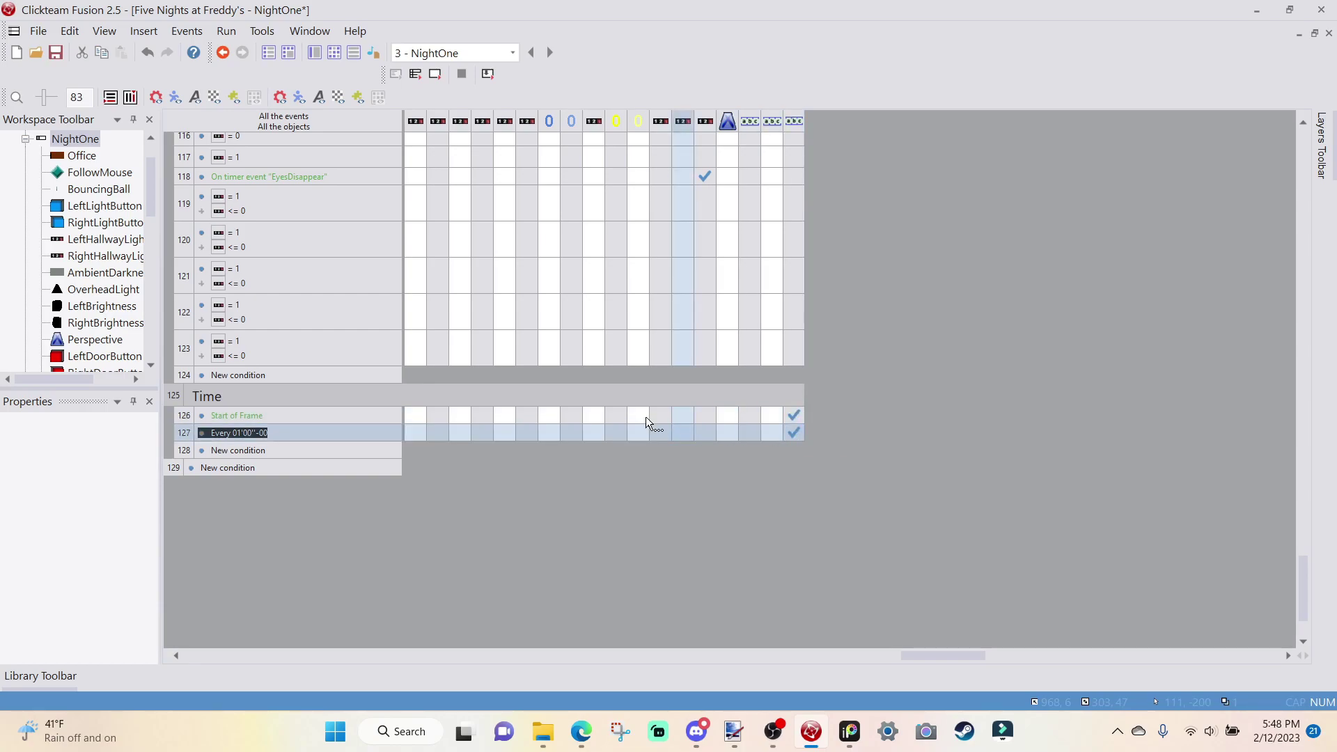
- Add a 'timer equals' condition set to 6 minutes 0 seconds and 10 hundredths
{"action": "left_click", "coordinate": [243, 450]}
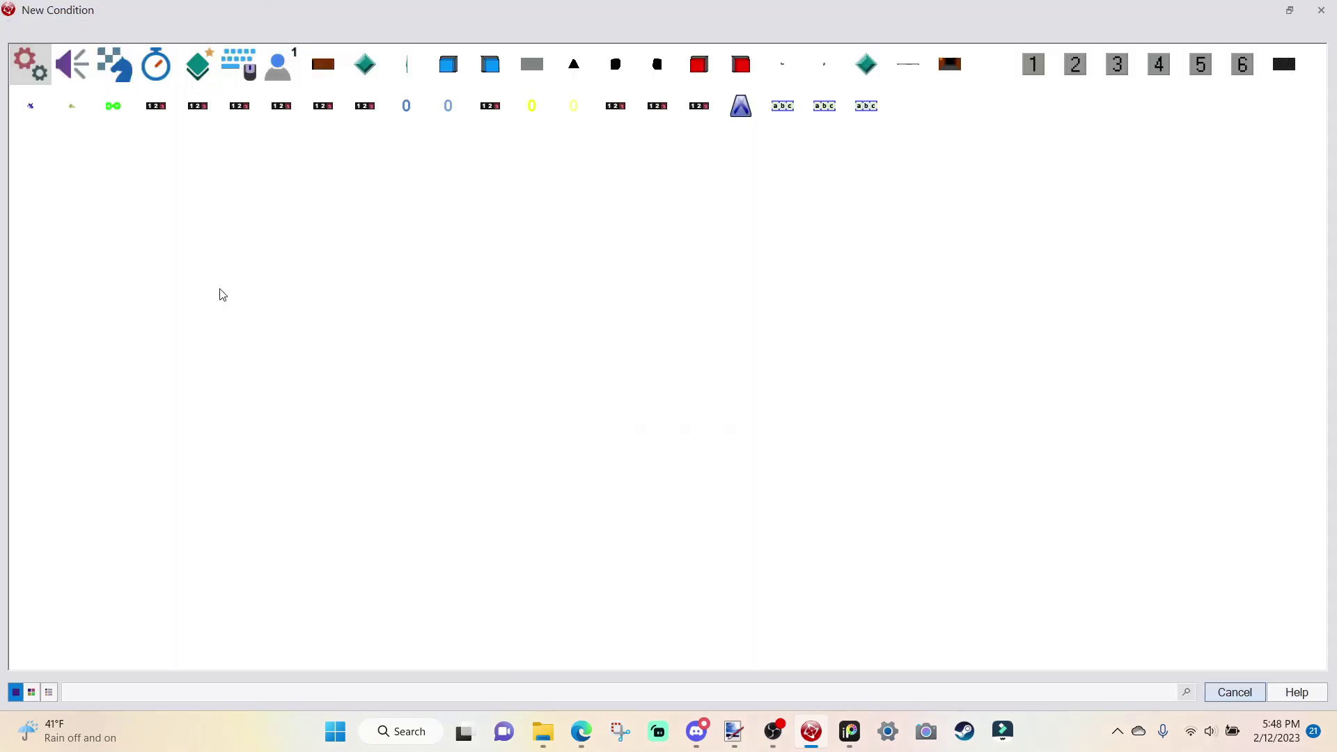
{"action": "left_click", "coordinate": [156, 65]}
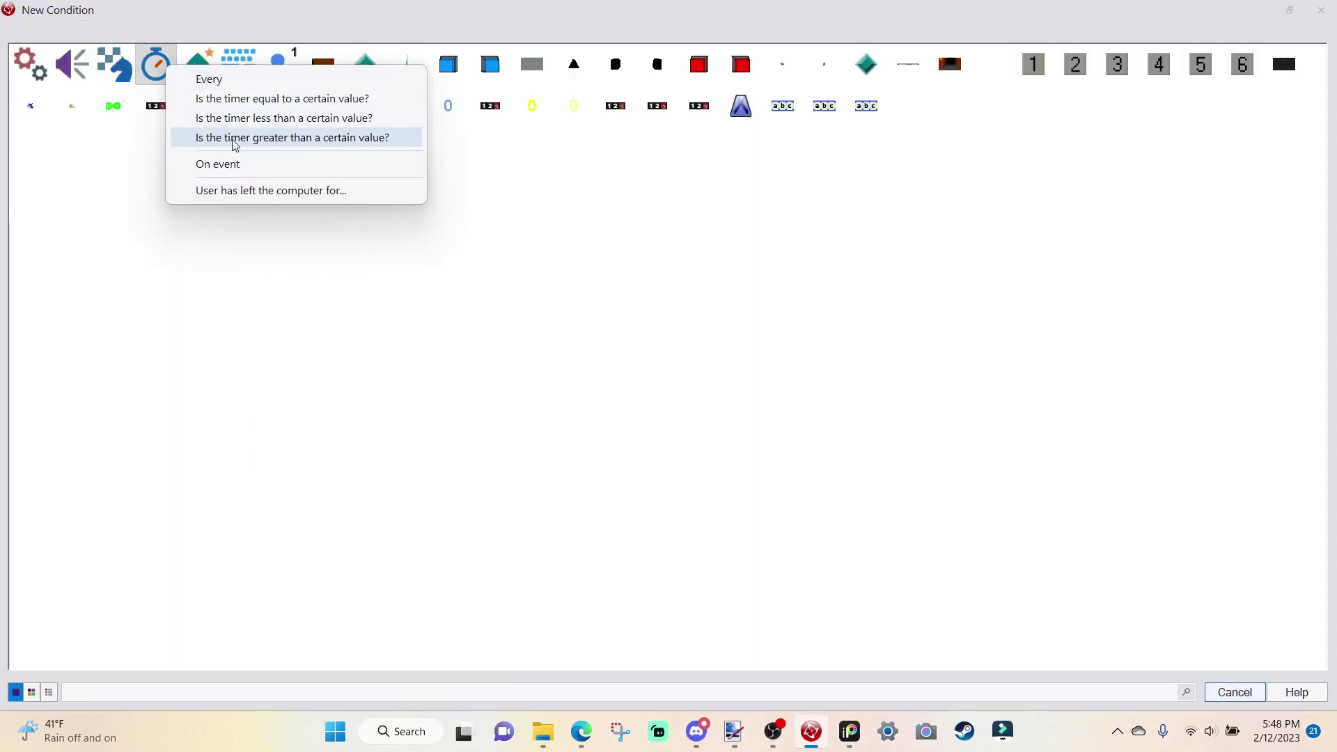
{"action": "left_click", "coordinate": [320, 99]}
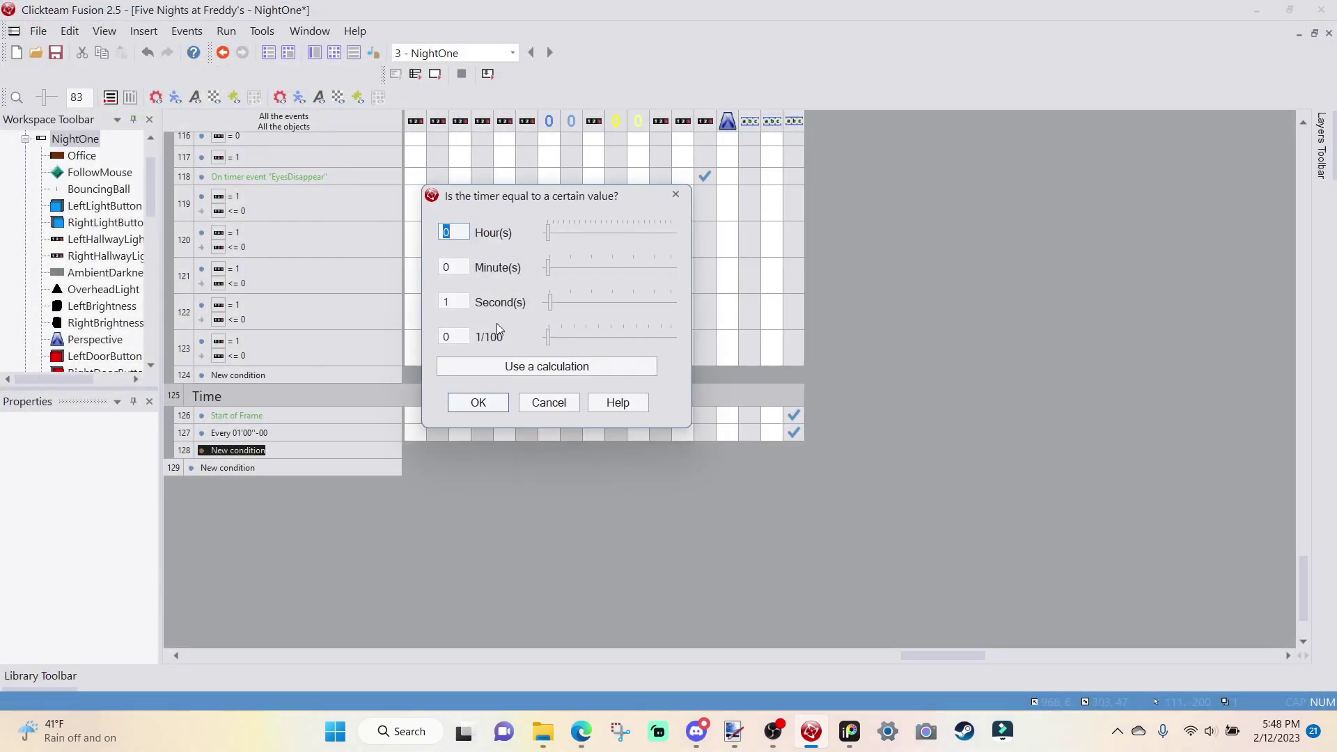
{"action": "double_click", "coordinate": [466, 297]}
{"action": "type", "text": "0"}
{"action": "key", "text": "shift+Tab"}
{"action": "key", "text": "shift+Tab"}
{"action": "type", "text": "6"}
{"action": "key", "text": "Tab"}
{"action": "key", "text": "Tab"}
{"action": "key", "text": "Tab"}
{"action": "key", "text": "Tab"}
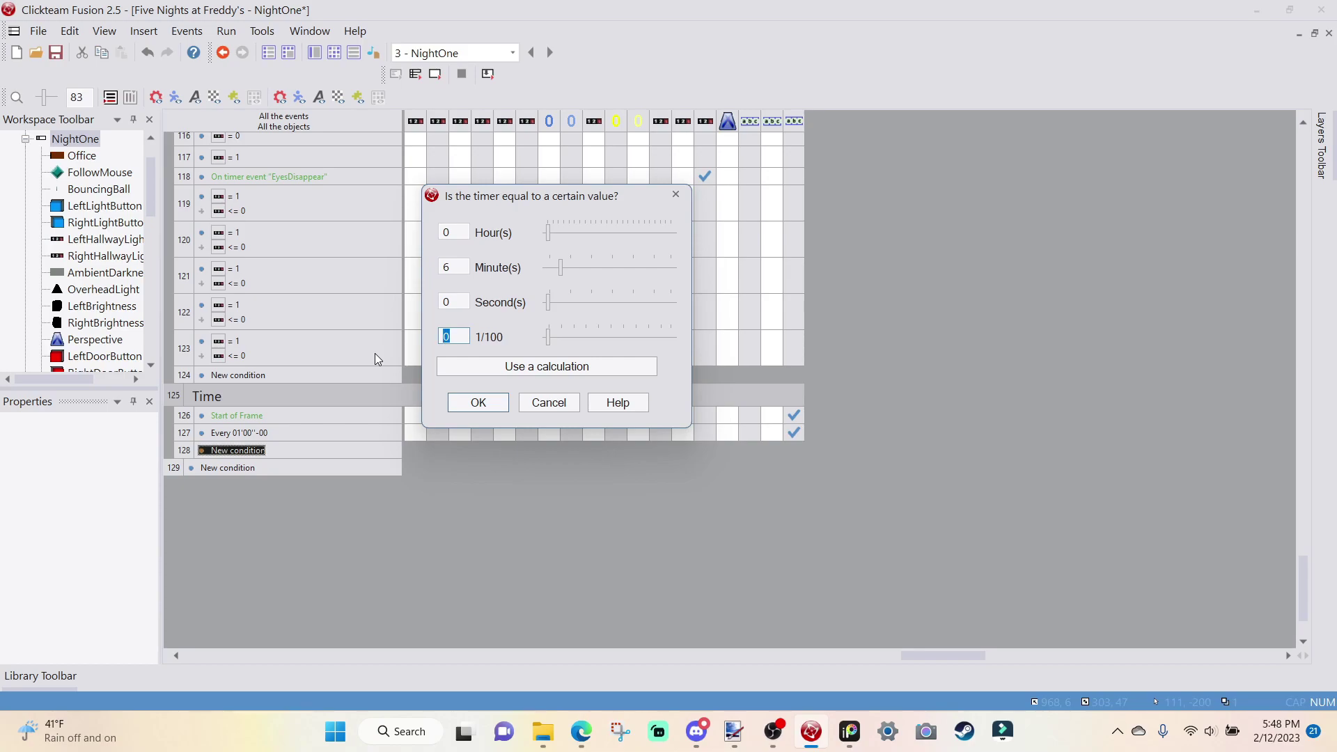
{"action": "type", "text": "20"}
{"action": "key", "text": "BackSpace"}
{"action": "key", "text": "BackSpace"}
{"action": "type", "text": "10"}
{"action": "key", "text": "Return"}
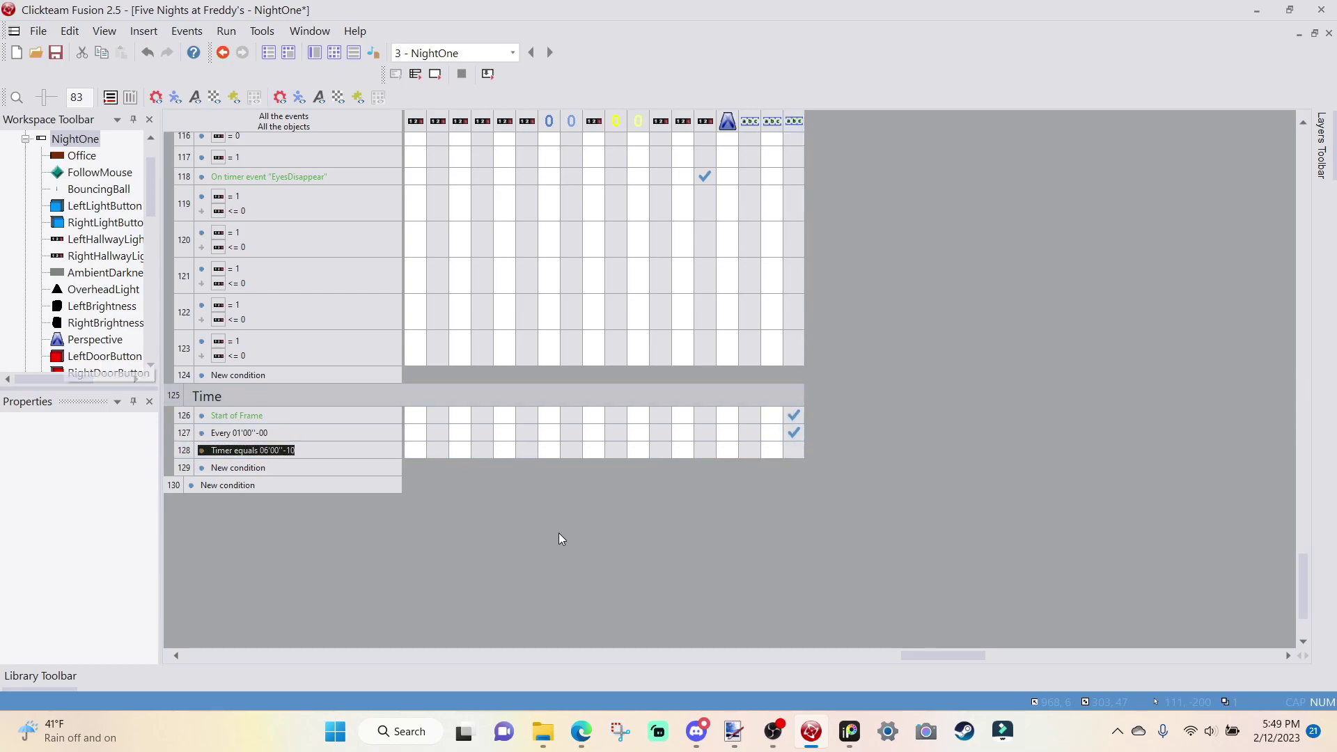
- Reopen the timer condition and storyboard actions, closing both without changes
{"action": "left_click_drag", "start_coordinate": [898, 655], "coordinate": [200, 620]}
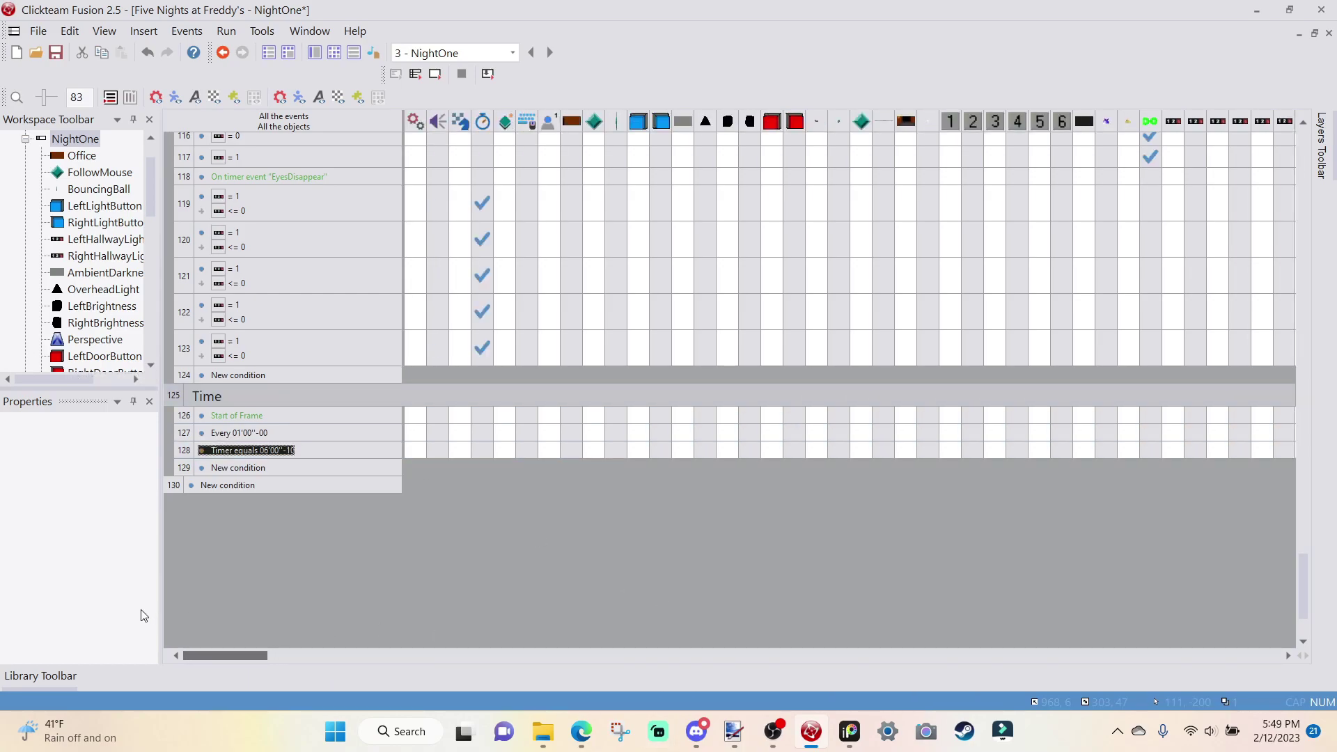
{"action": "right_click", "coordinate": [269, 449]}
{"action": "left_click", "coordinate": [327, 465]}
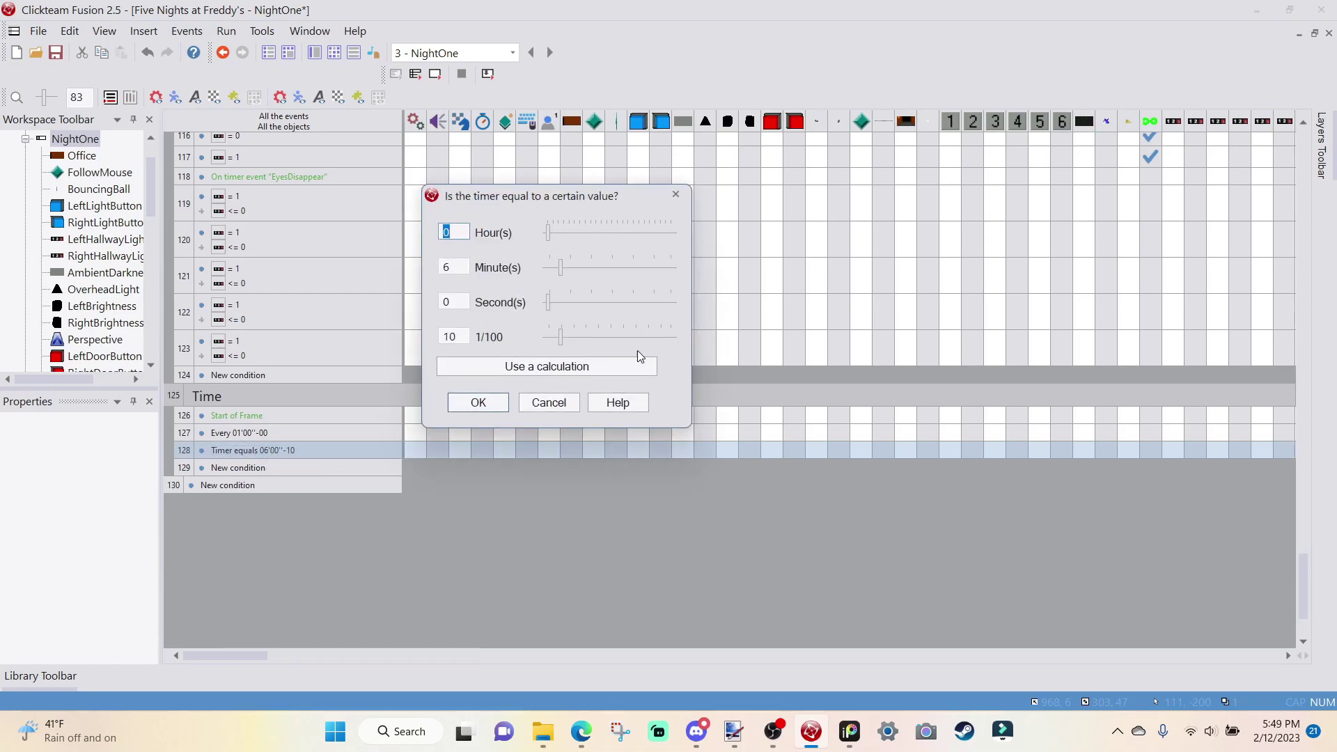
{"action": "left_click", "coordinate": [449, 404]}
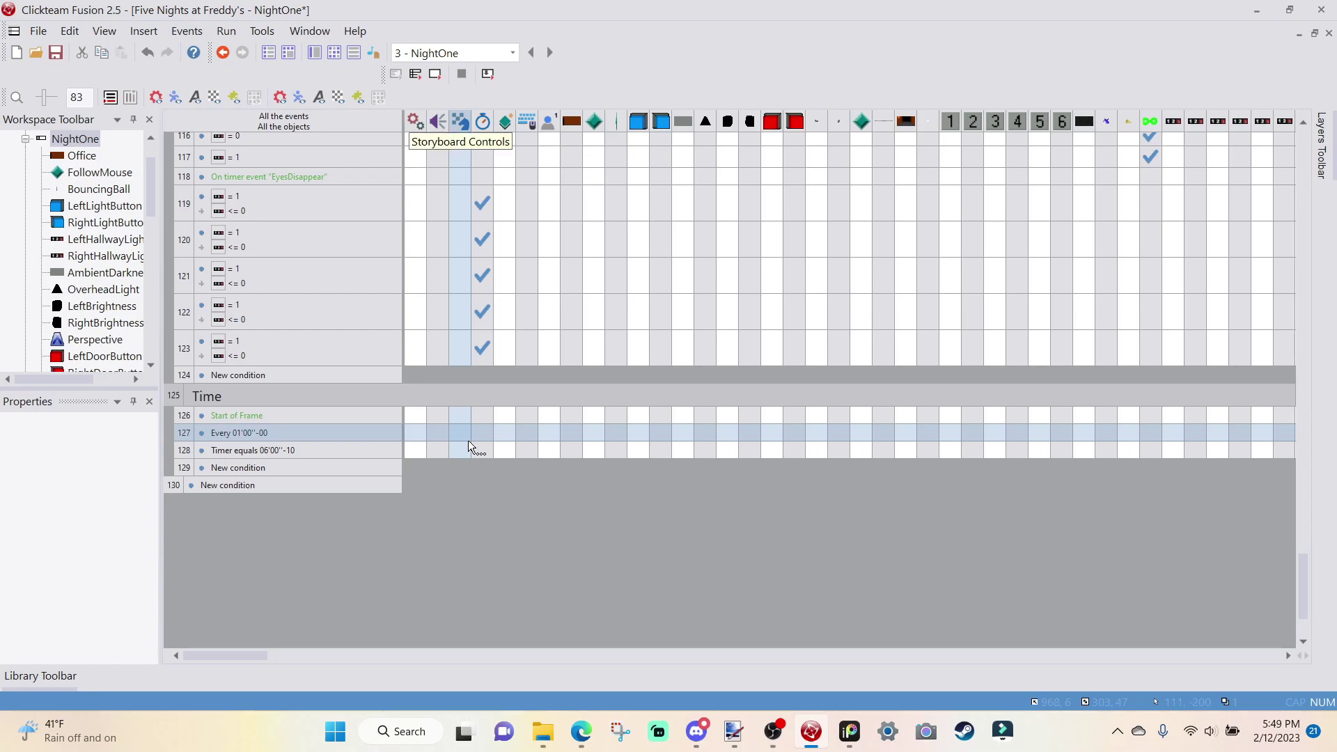
{"action": "left_click", "coordinate": [468, 446]}
{"action": "left_click", "coordinate": [462, 450]}
{"action": "left_click", "coordinate": [462, 449]}
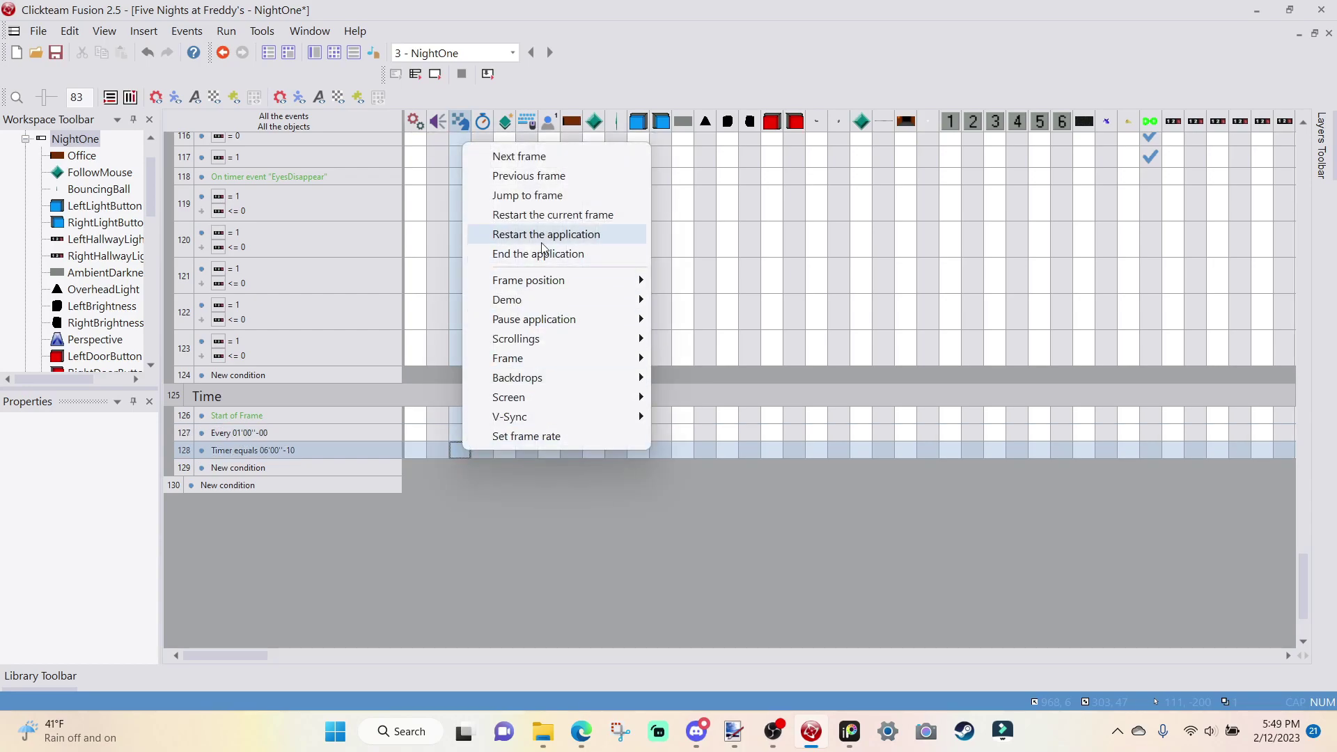
{"action": "left_click", "coordinate": [998, 529]}
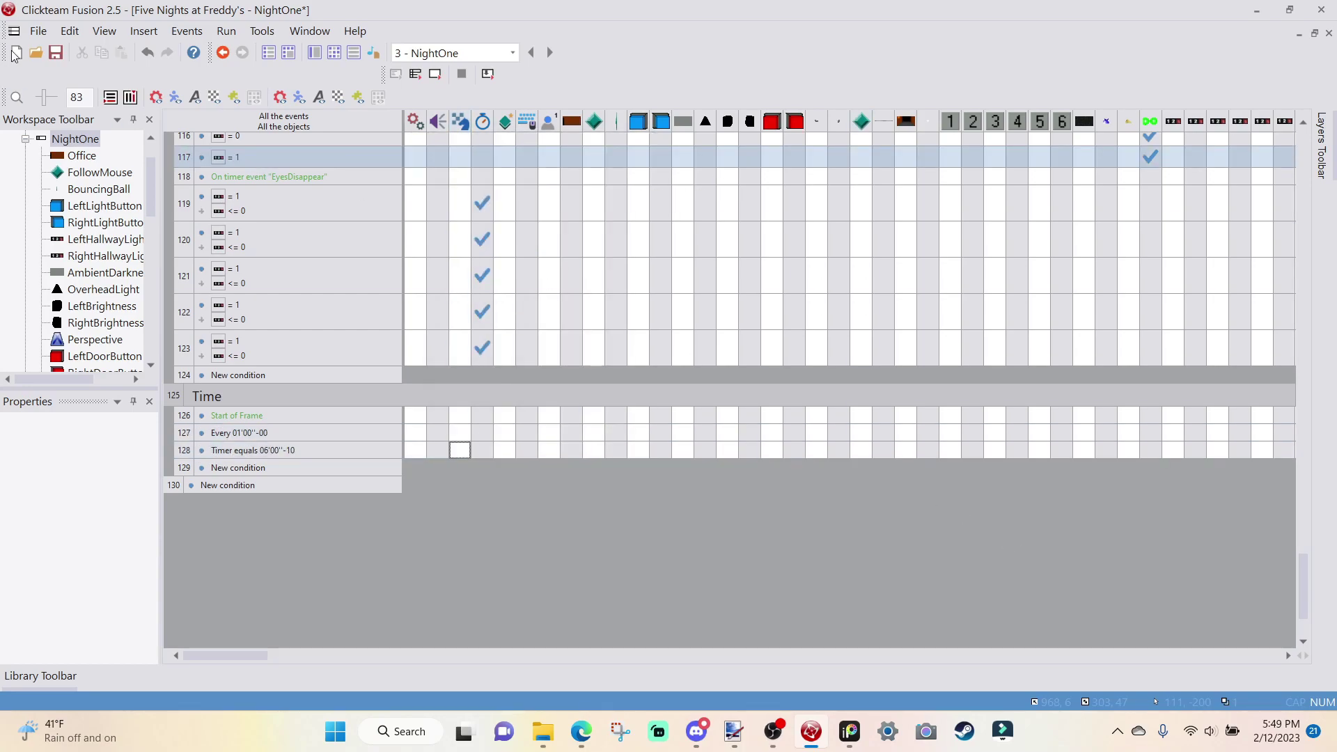
- Add a new frame named '6 A.M.', open it, then return to NightOne
{"action": "left_click", "coordinate": [25, 138]}
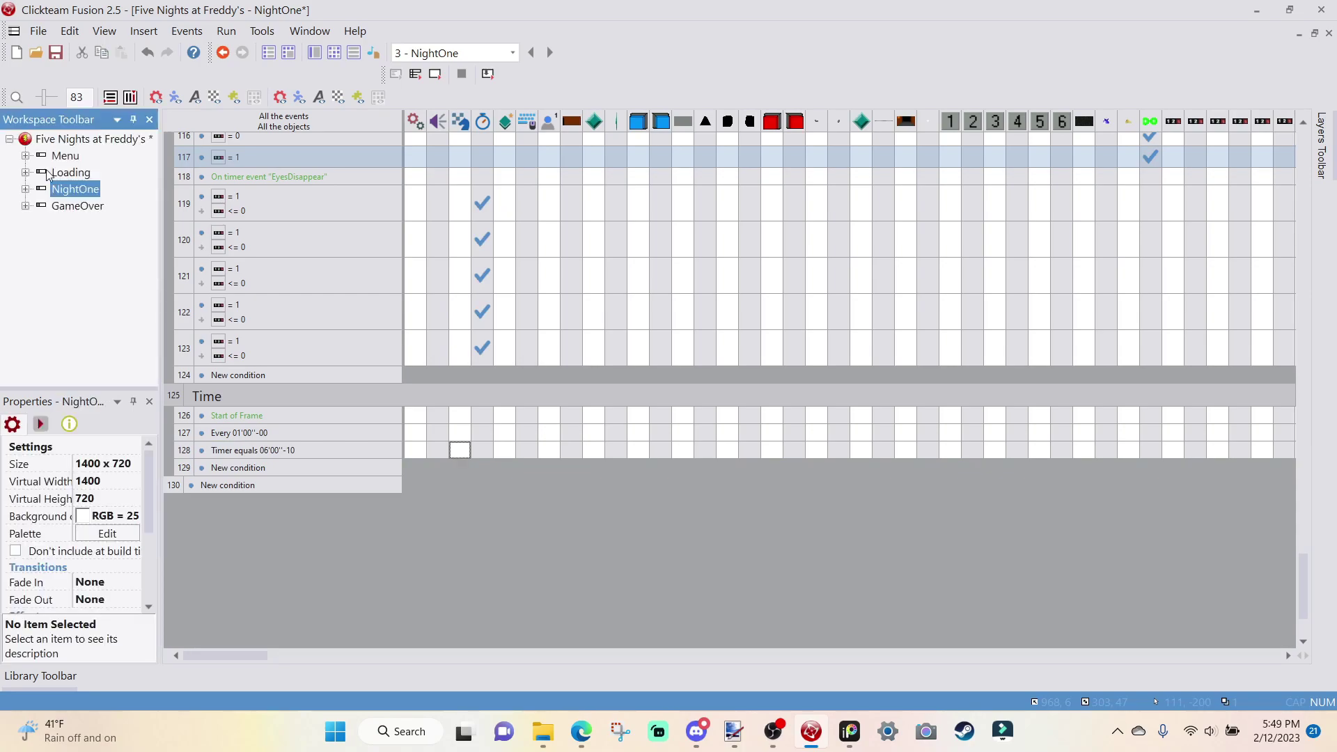
{"action": "right_click", "coordinate": [79, 141]}
{"action": "left_click", "coordinate": [132, 197]}
{"action": "type", "text": "6"}
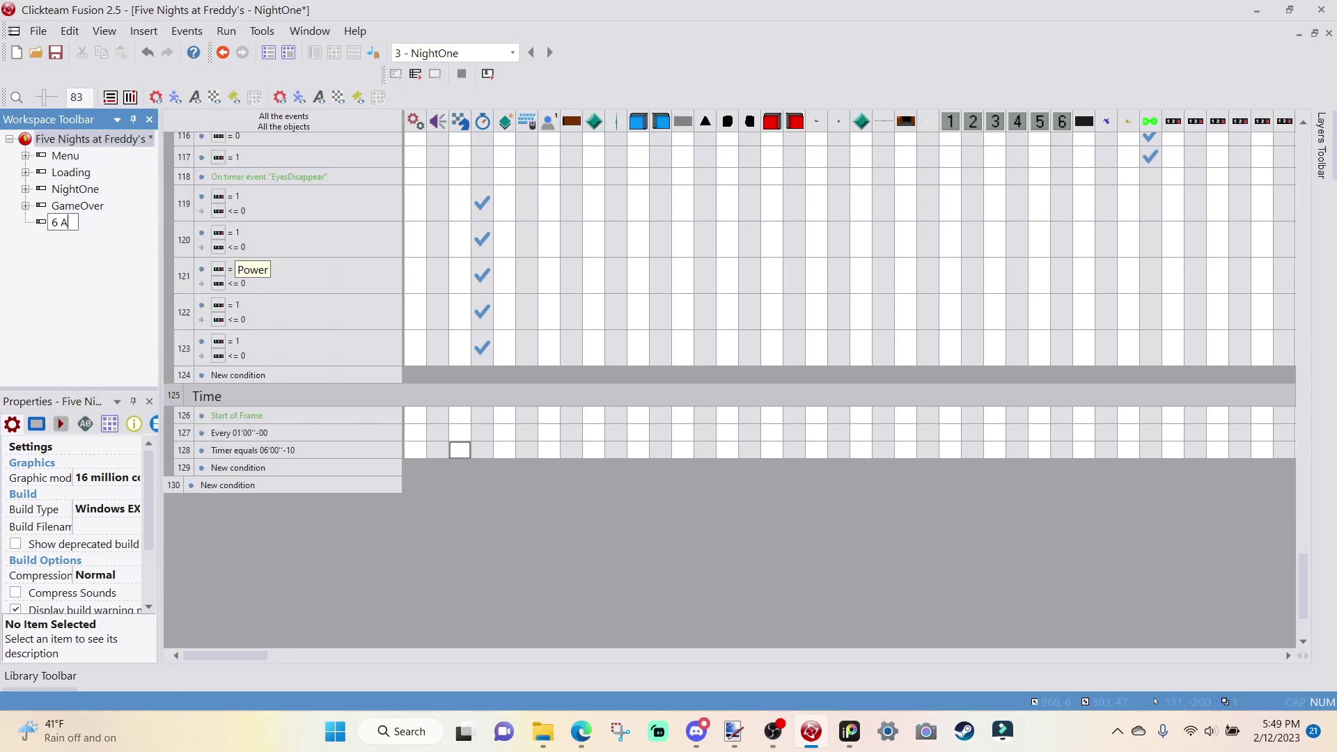
{"action": "type", "text": " A.M."}
{"action": "left_click", "coordinate": [213, 198]}
{"action": "left_click", "coordinate": [147, 255]}
{"action": "double_click", "coordinate": [67, 222]}
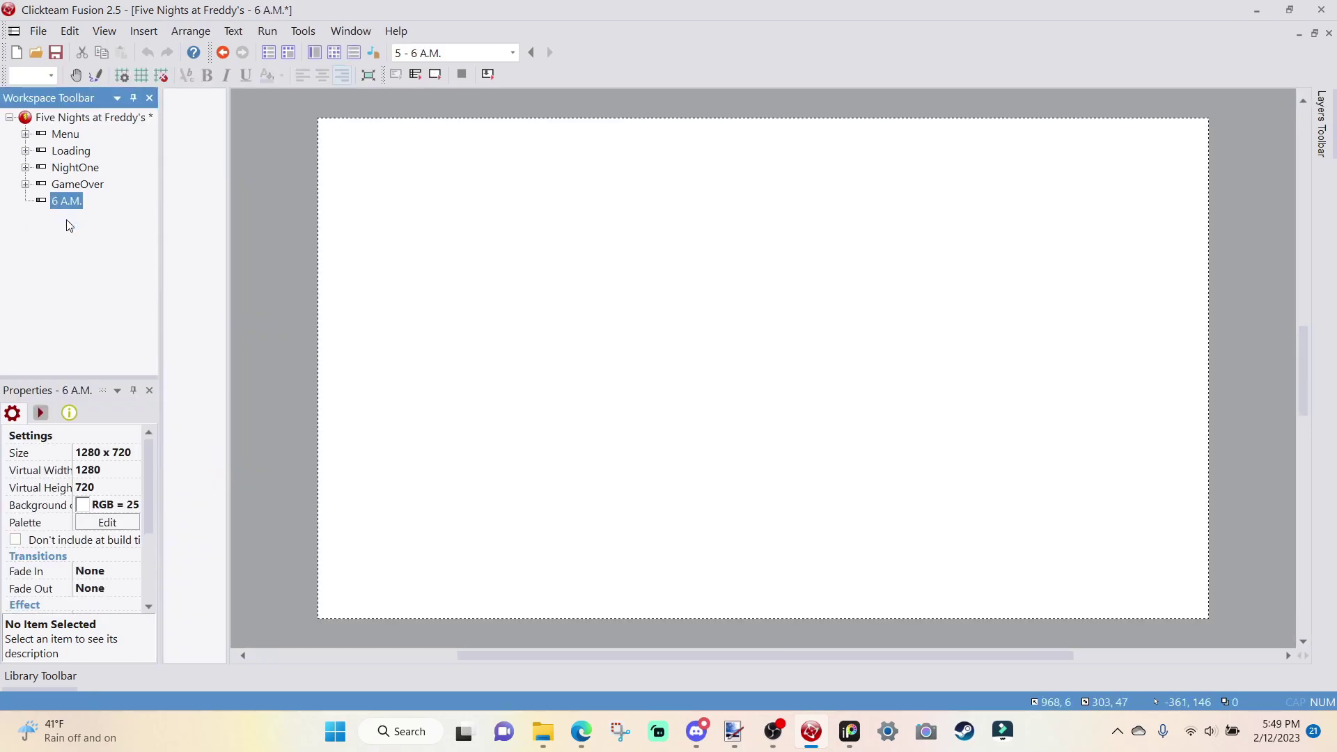
{"action": "double_click", "coordinate": [66, 172]}
- Give the 6-minute timer event a jump to frame '5 - 6 A.M.', then run the frame
{"action": "left_click", "coordinate": [334, 53]}
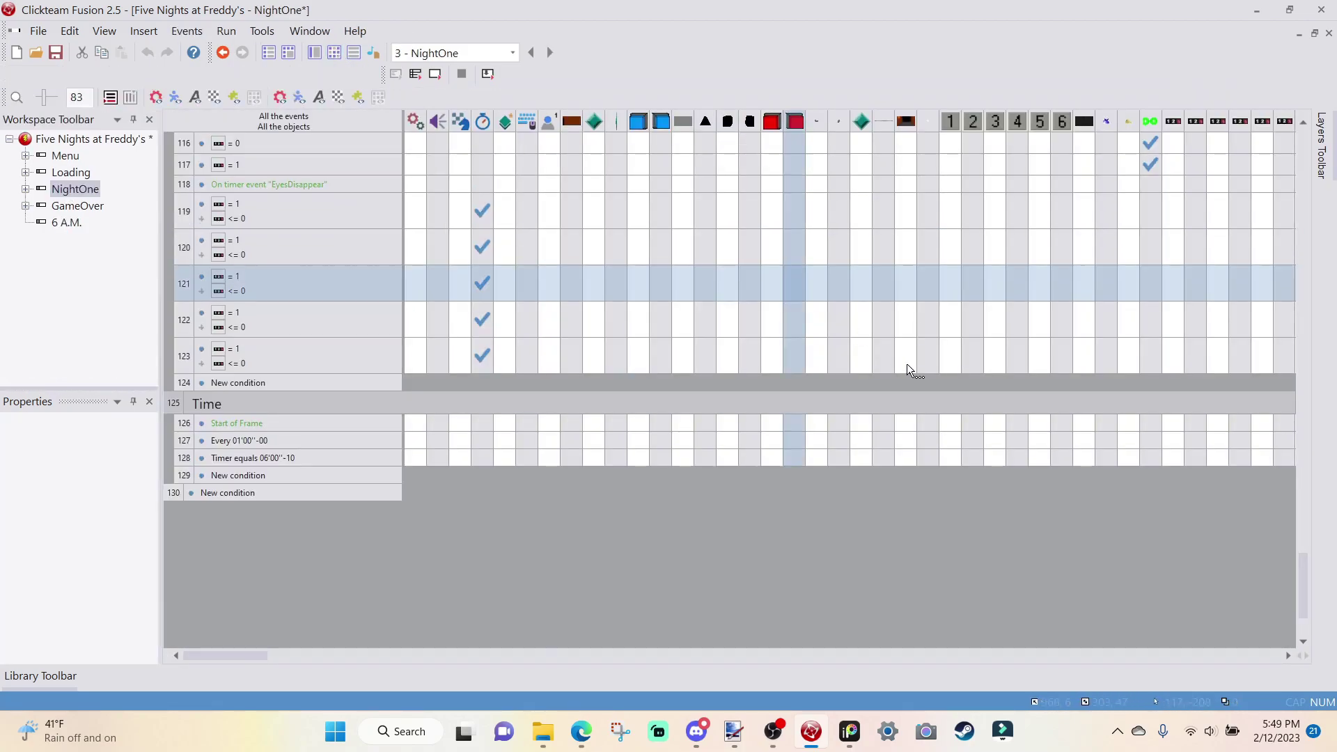
{"action": "left_click", "coordinate": [470, 457]}
{"action": "left_click", "coordinate": [623, 200]}
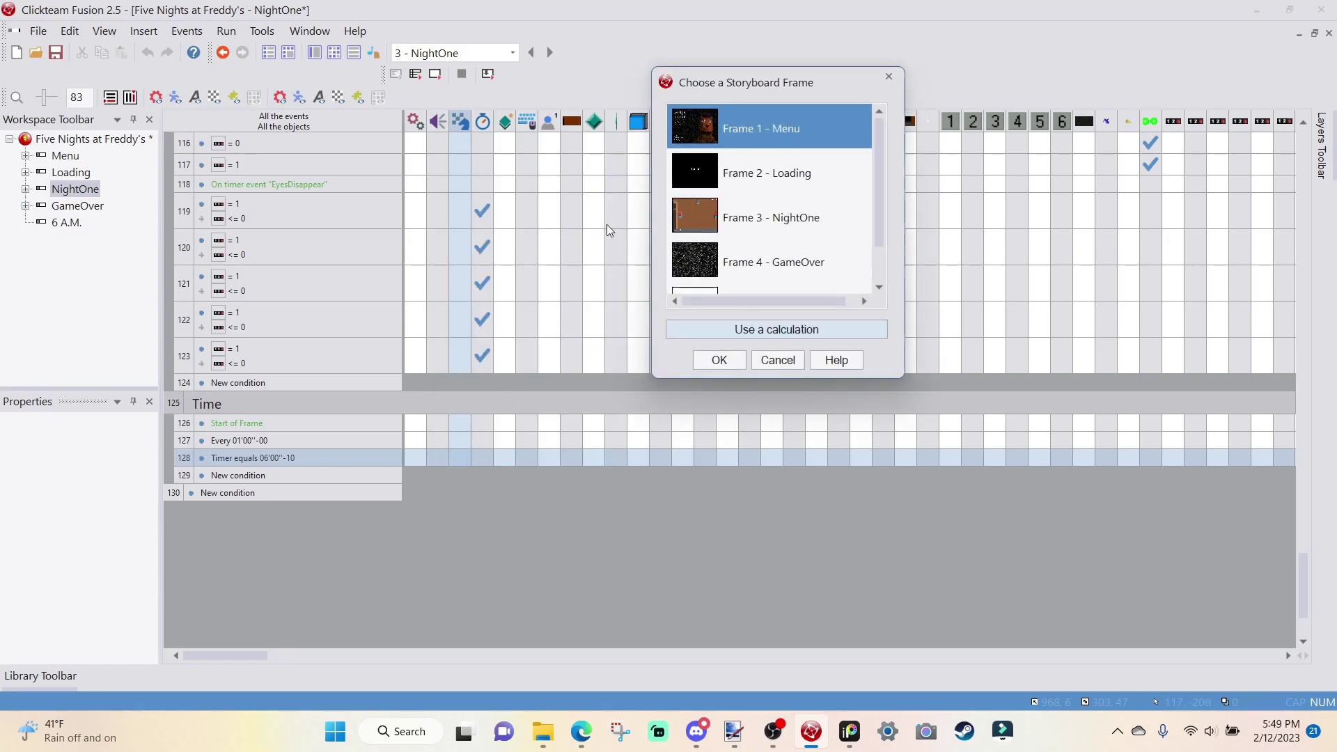
{"action": "scroll", "coordinate": [790, 283], "scroll_direction": "down", "scroll_amount": 1}
{"action": "left_click", "coordinate": [767, 271]}
{"action": "left_click", "coordinate": [717, 360]}
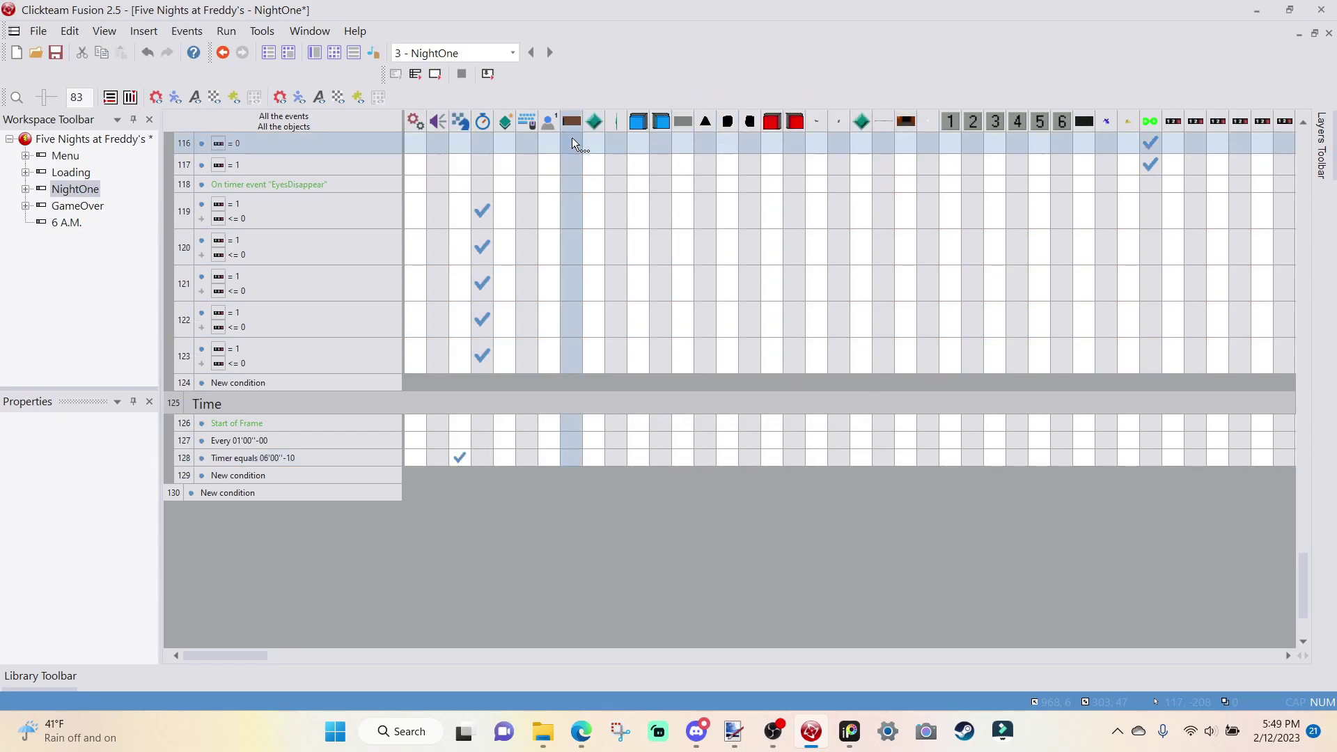
{"action": "left_click", "coordinate": [434, 74]}
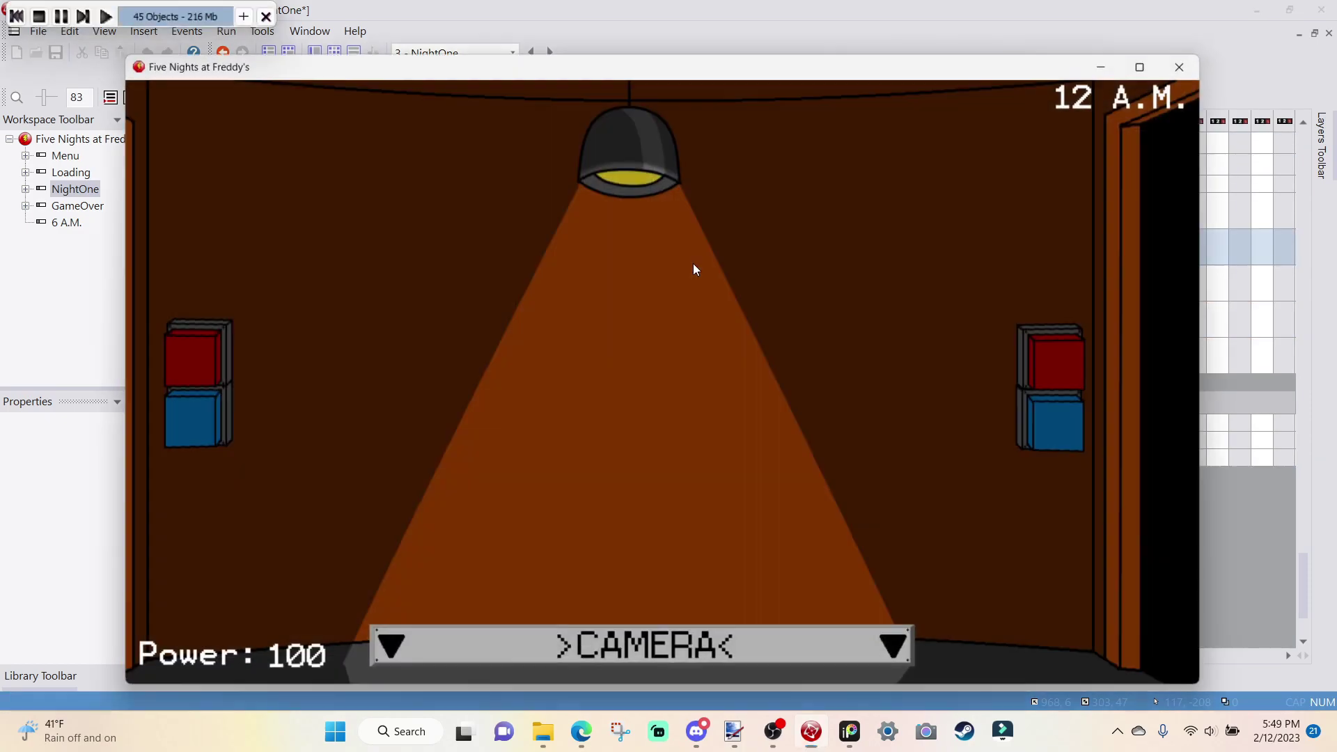
- Play the test run, toggling both door lights and moving the game window aside until 6 A.M
{"action": "left_click", "coordinate": [243, 16]}
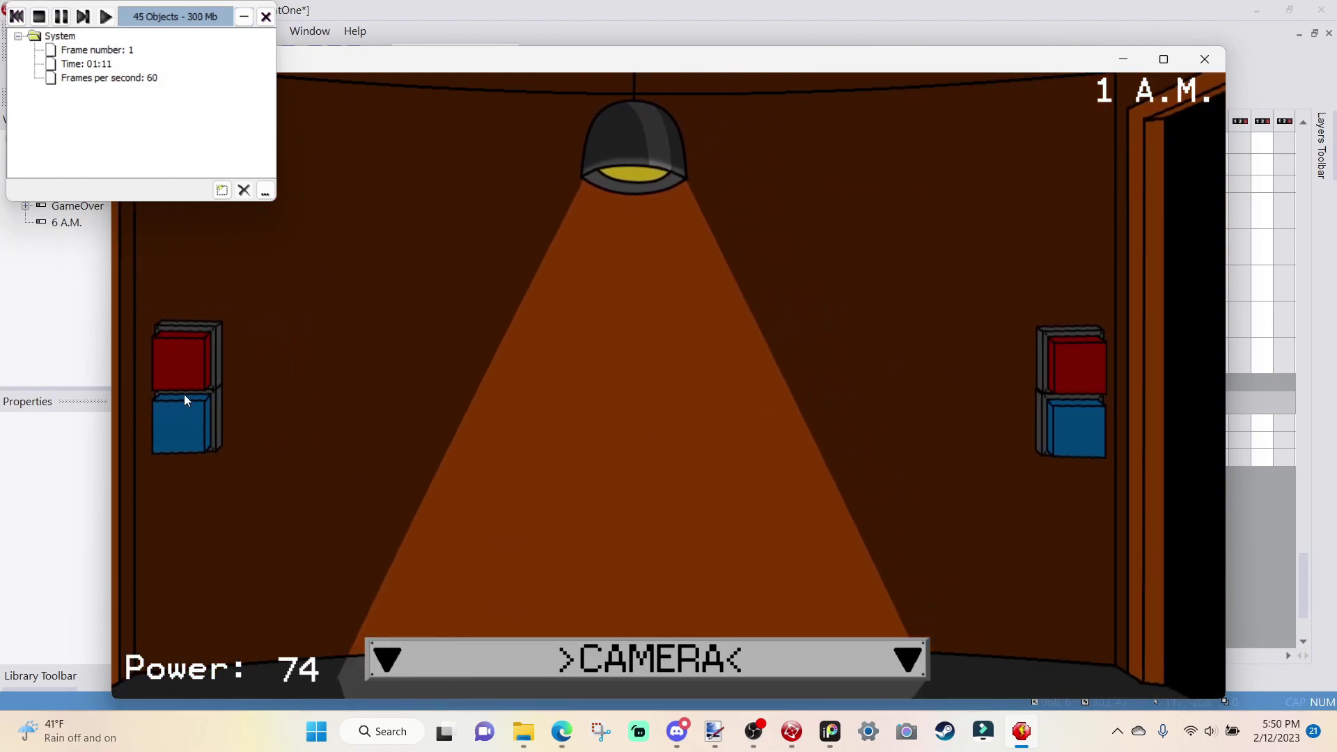
{"action": "left_click", "coordinate": [291, 421]}
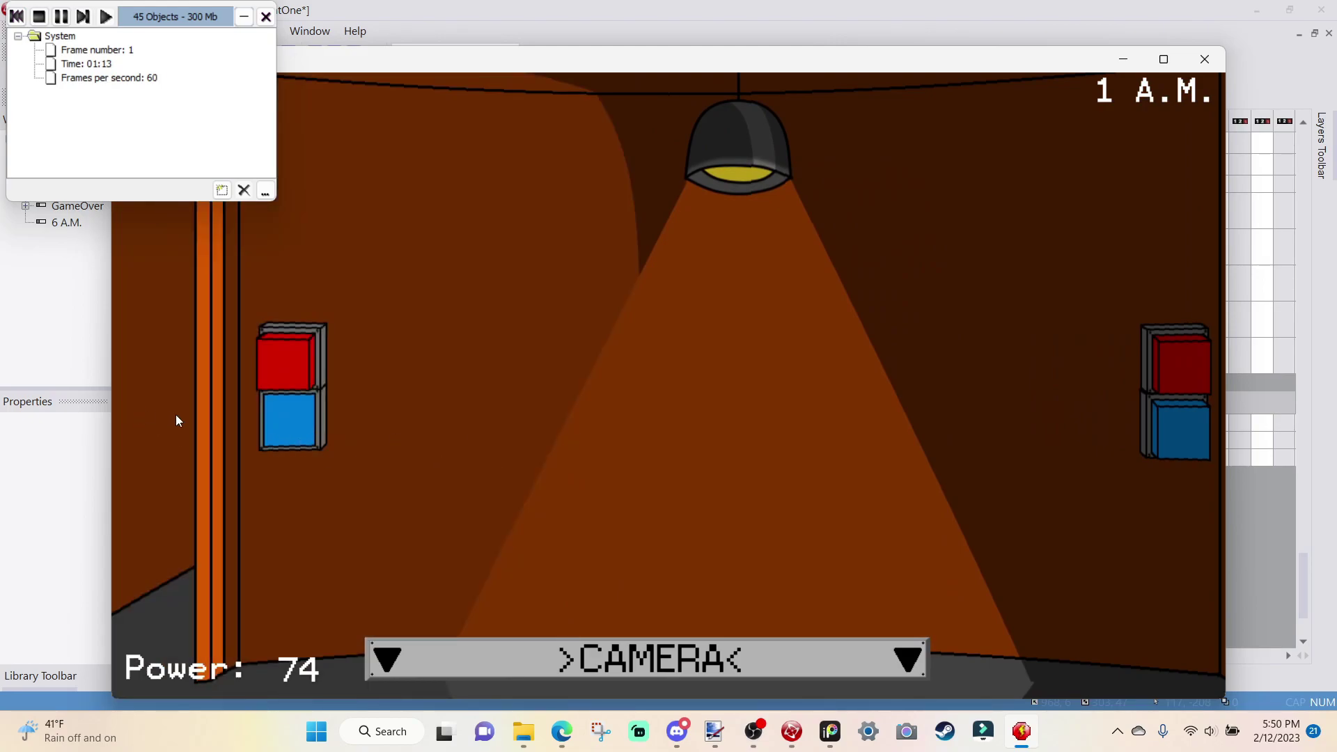
{"action": "left_click", "coordinate": [269, 439]}
{"action": "left_click", "coordinate": [1162, 446]}
{"action": "left_click", "coordinate": [1155, 433]}
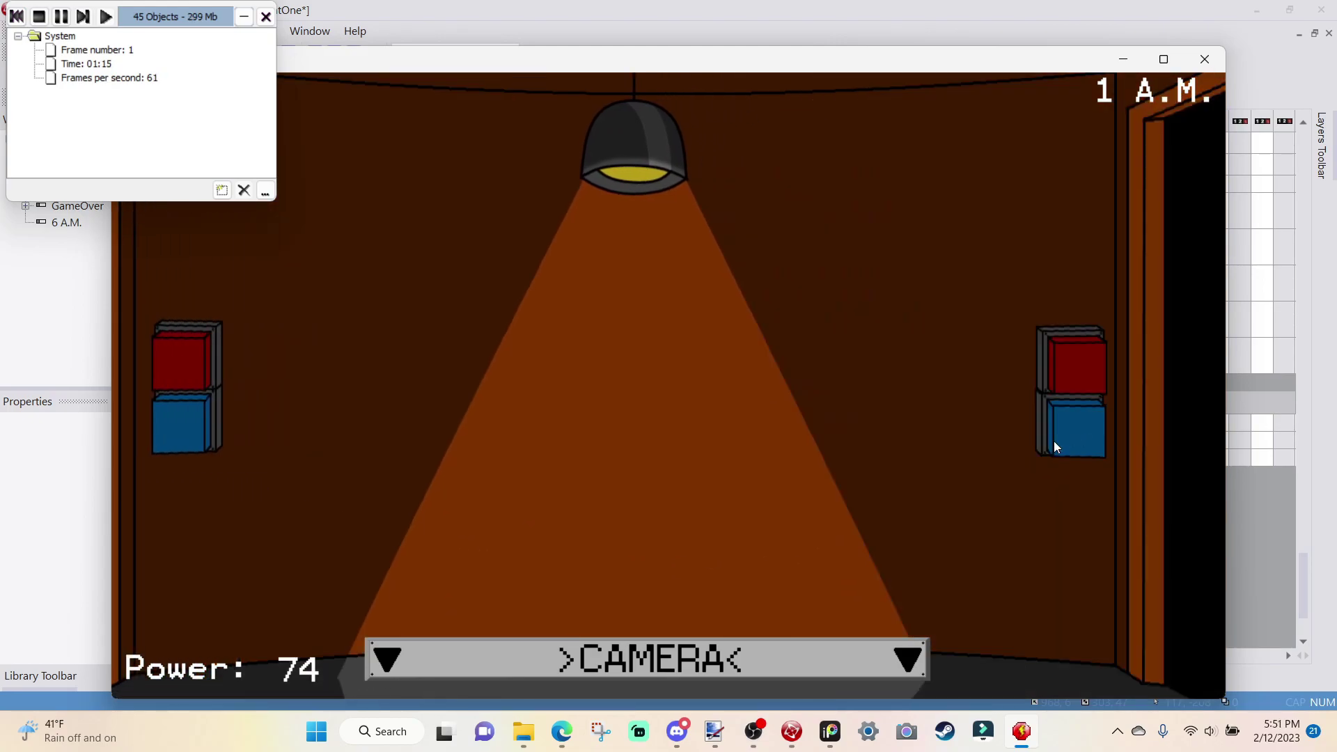
{"action": "mouse_move", "coordinate": [754, 647]}
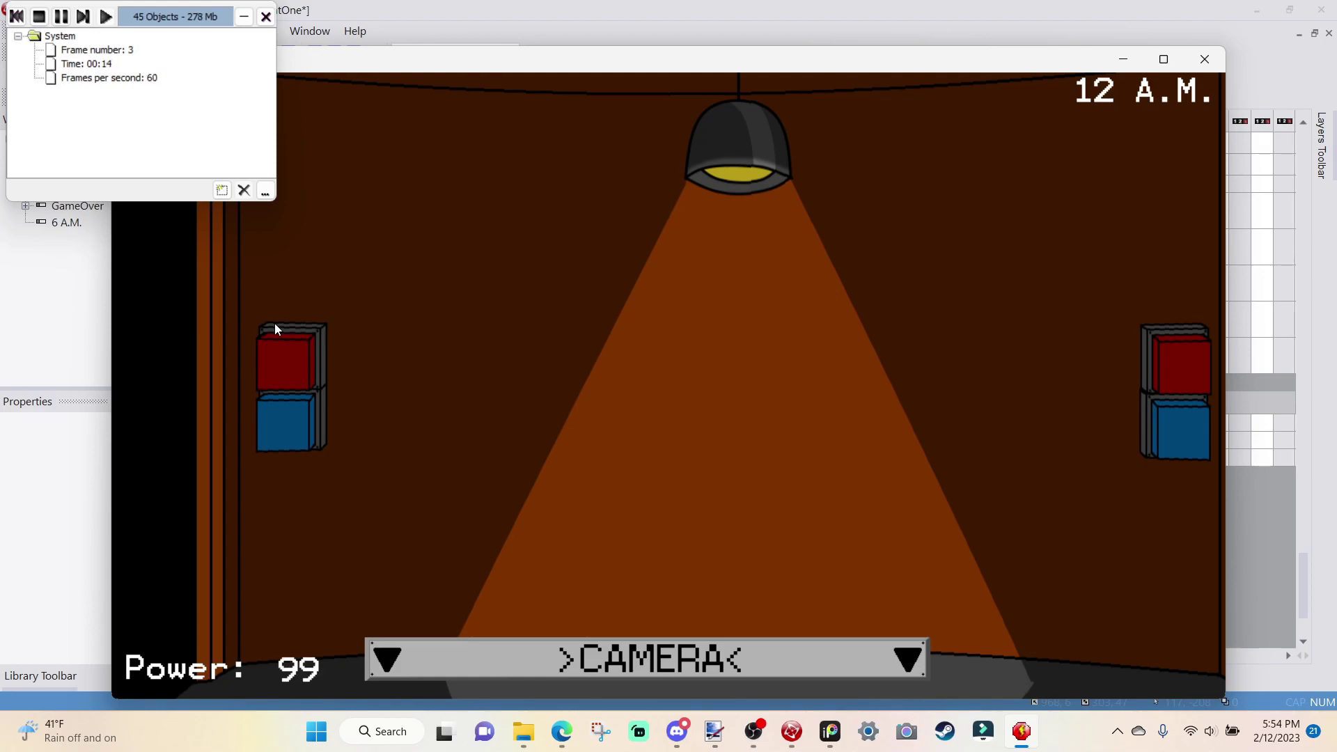
{"action": "left_click_drag", "start_coordinate": [699, 66], "coordinate": [625, 204]}
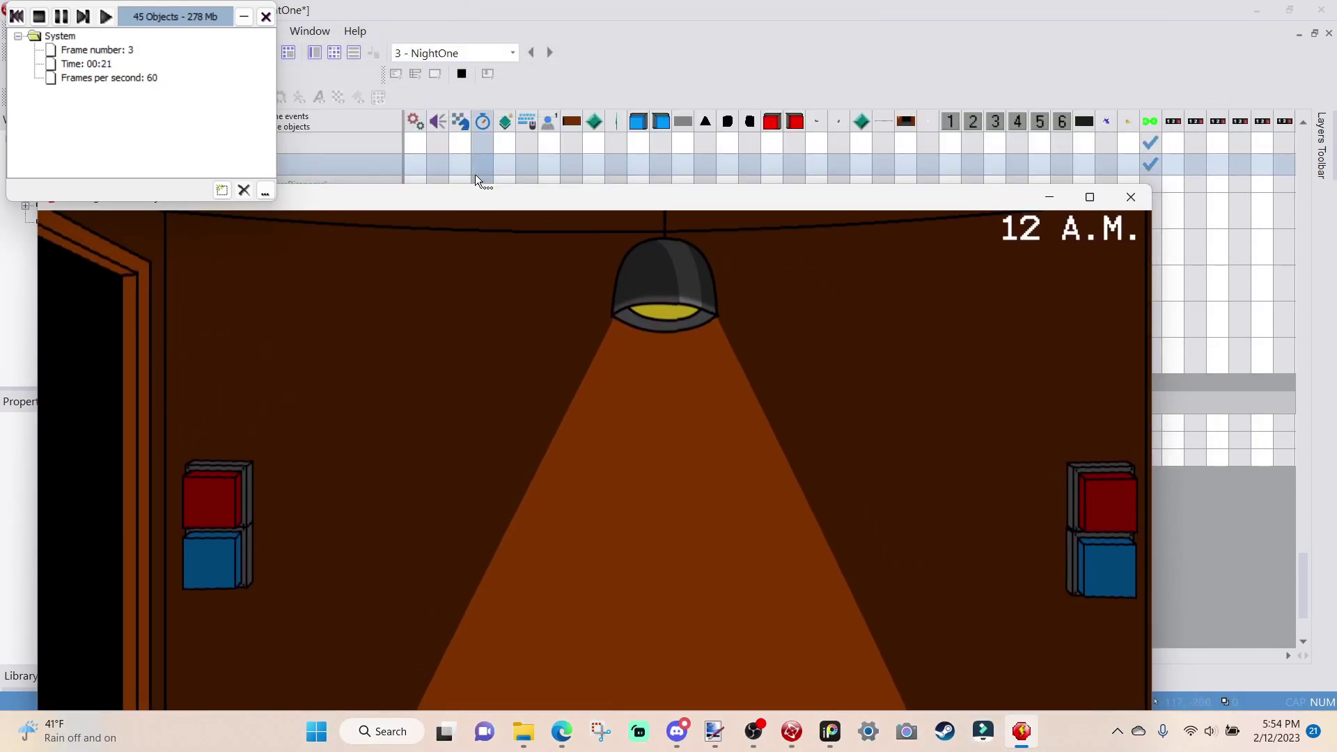
{"action": "left_click_drag", "start_coordinate": [475, 182], "coordinate": [731, 94]}
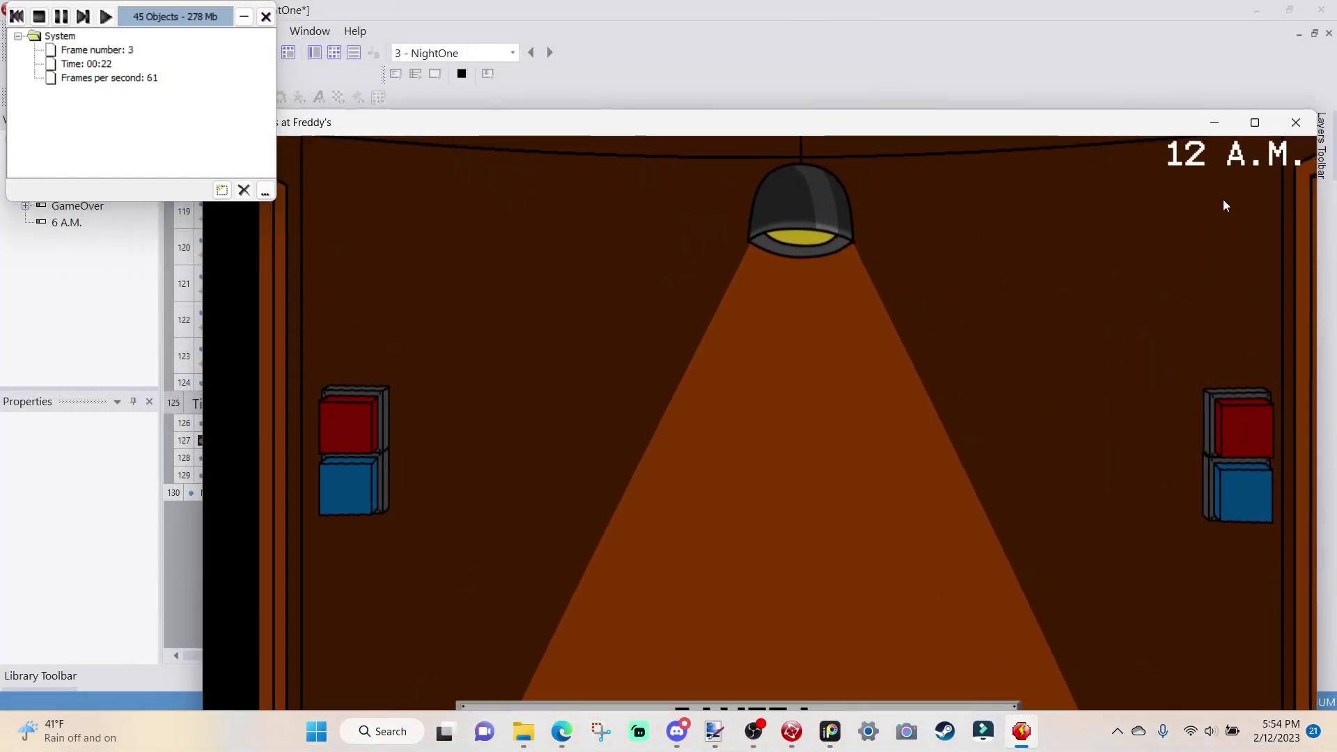
{"action": "left_click_drag", "start_coordinate": [1086, 123], "coordinate": [994, 15]}
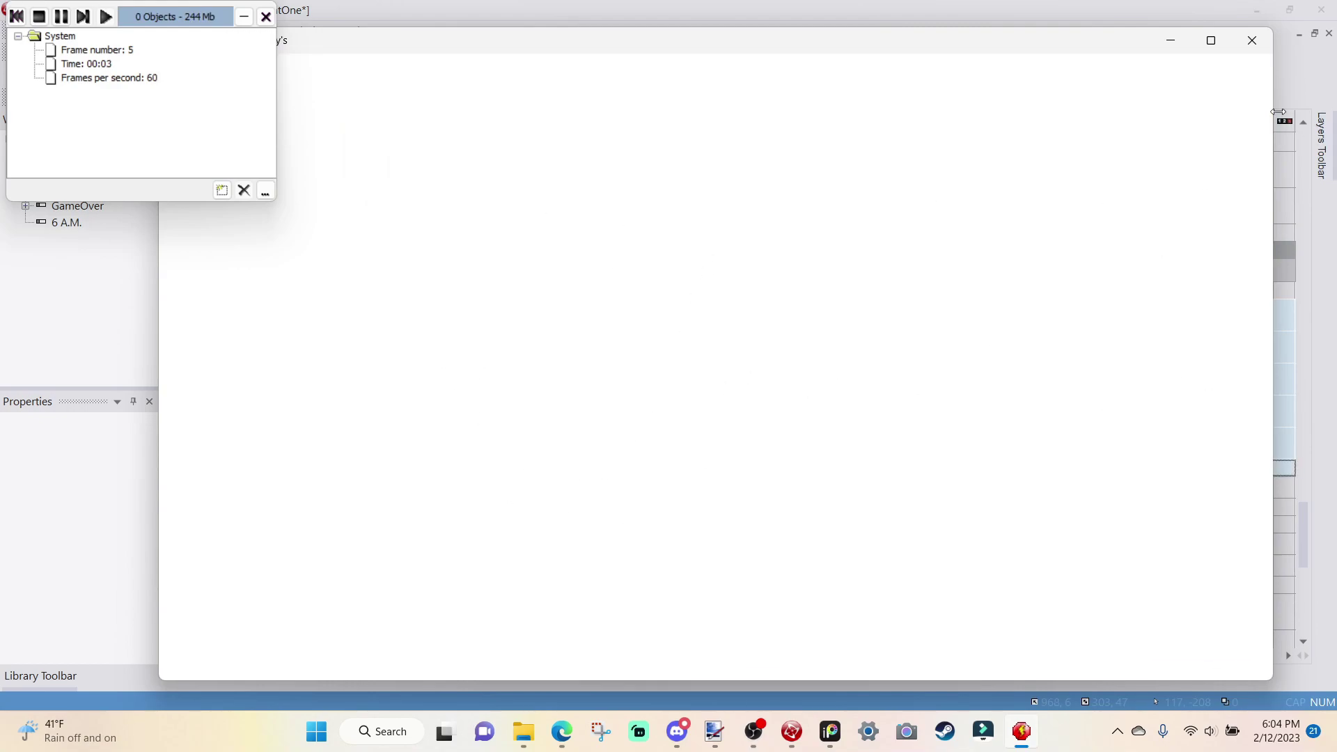
- Close the test window, activate disabled event lines 107–111, and open the 6 A.M. frame
{"action": "left_click", "coordinate": [1252, 40]}
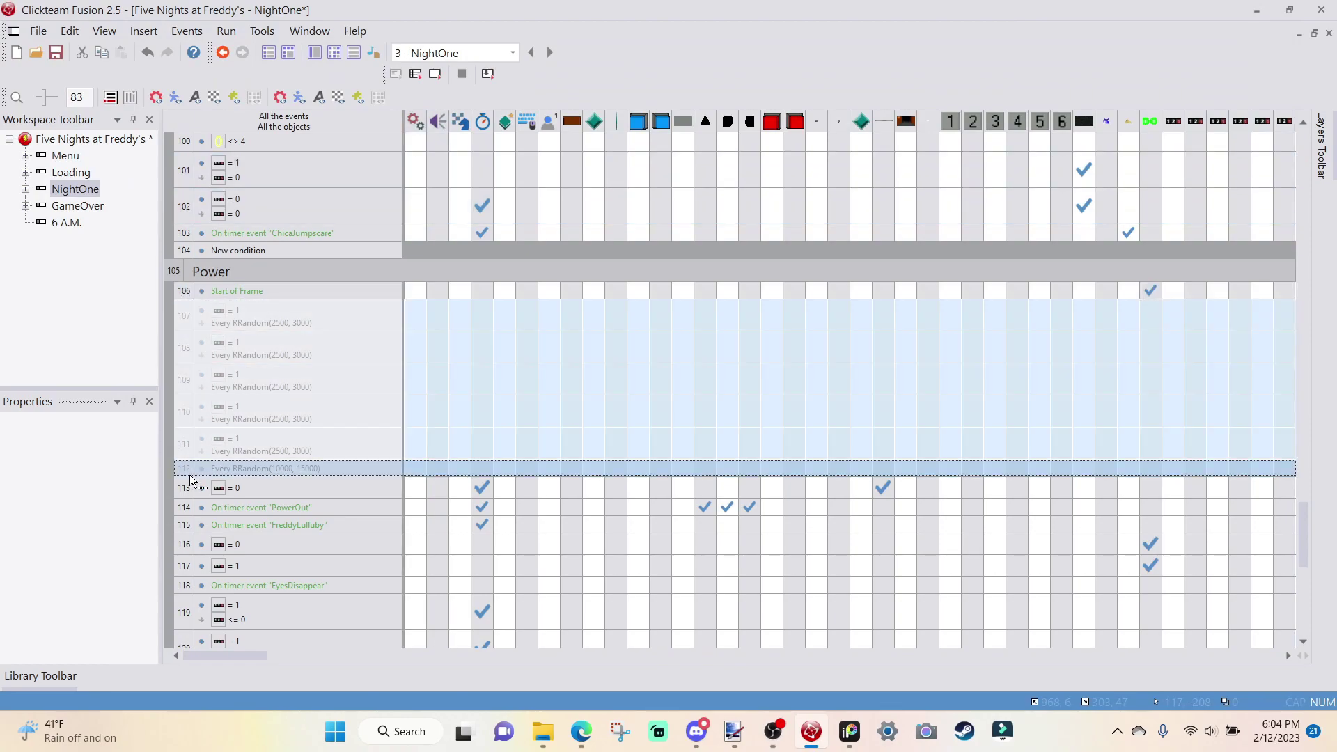
{"action": "right_click", "coordinate": [190, 478]}
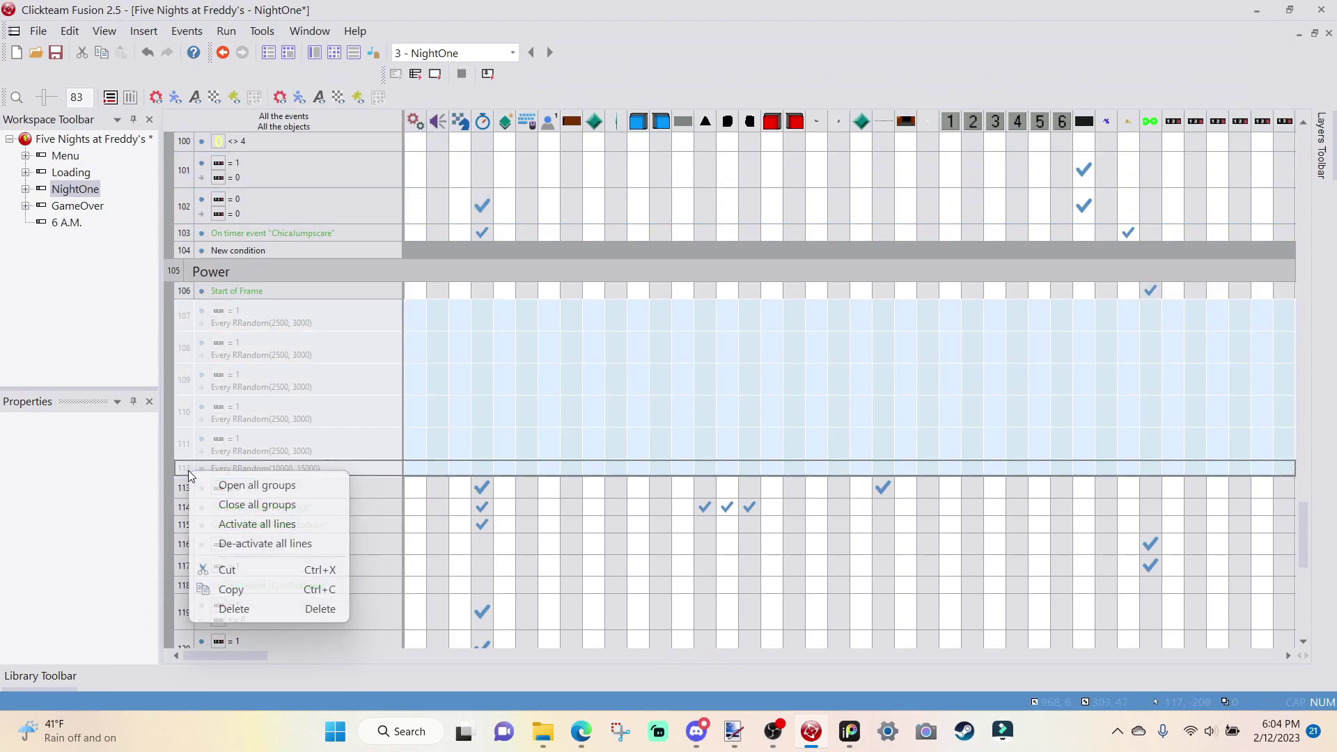
{"action": "left_click", "coordinate": [253, 526]}
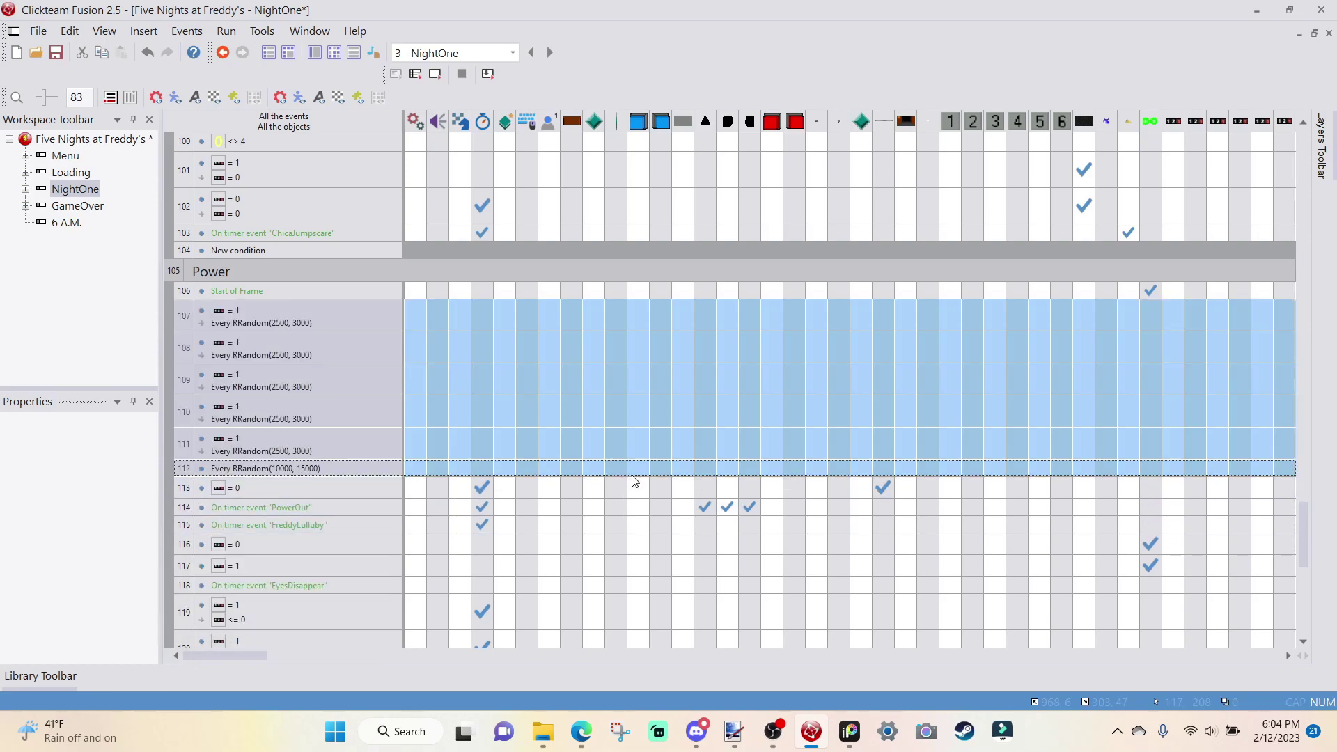
{"action": "scroll", "coordinate": [639, 475], "scroll_direction": "down", "scroll_amount": 10}
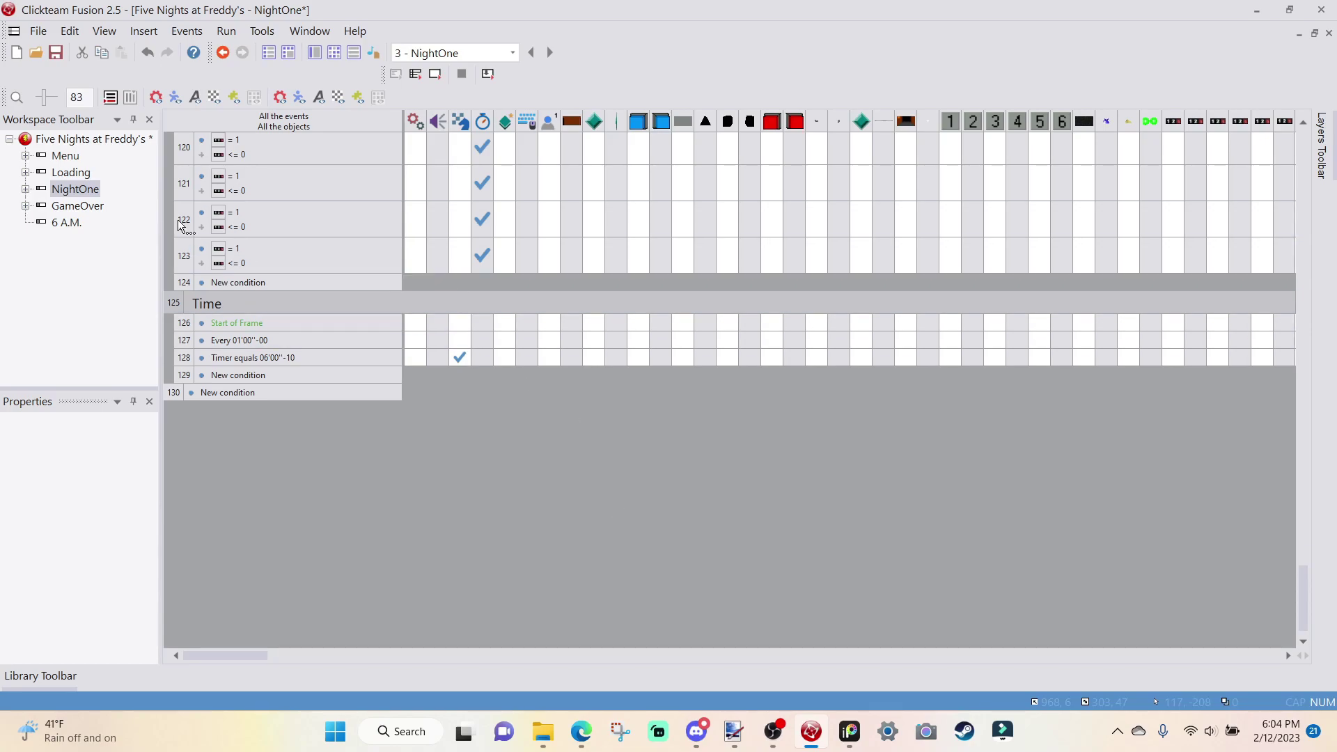
{"action": "double_click", "coordinate": [69, 225]}
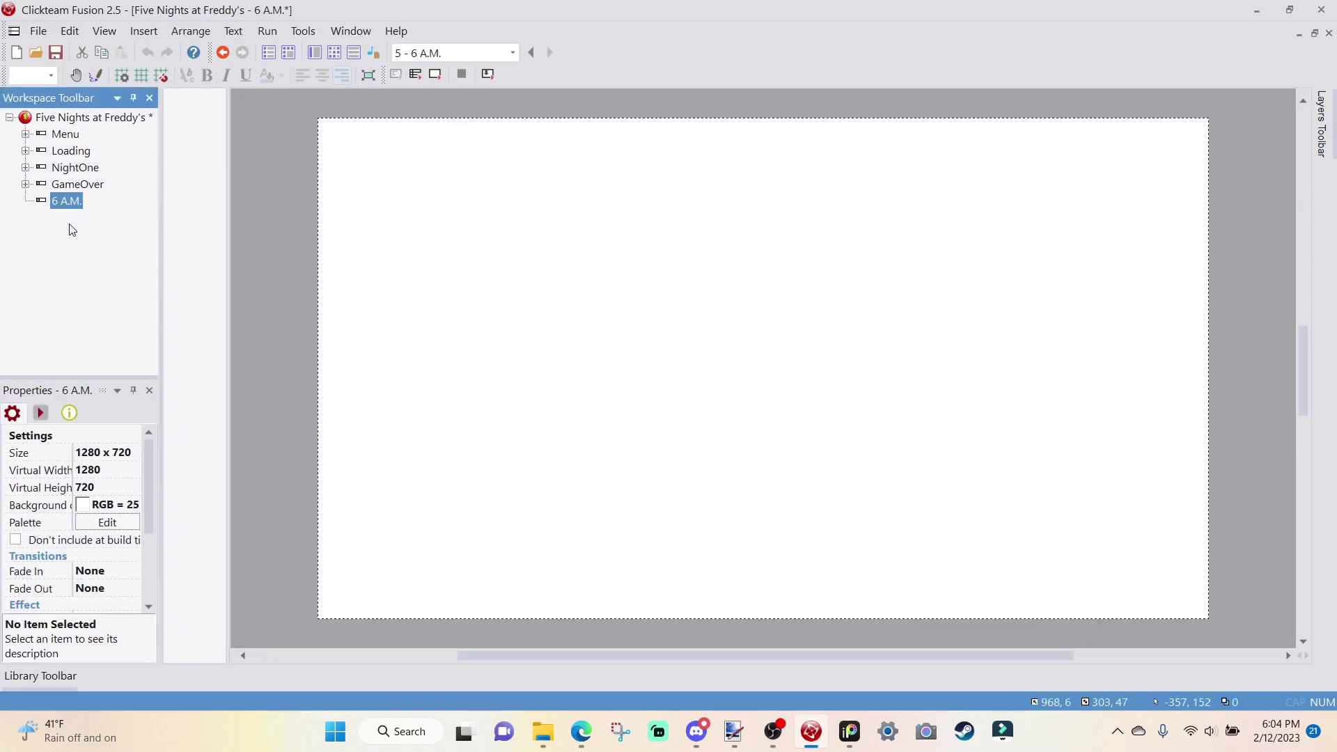
- Insert a Backdrop object into the empty 6 A.M. frame
{"action": "right_click", "coordinate": [367, 161]}
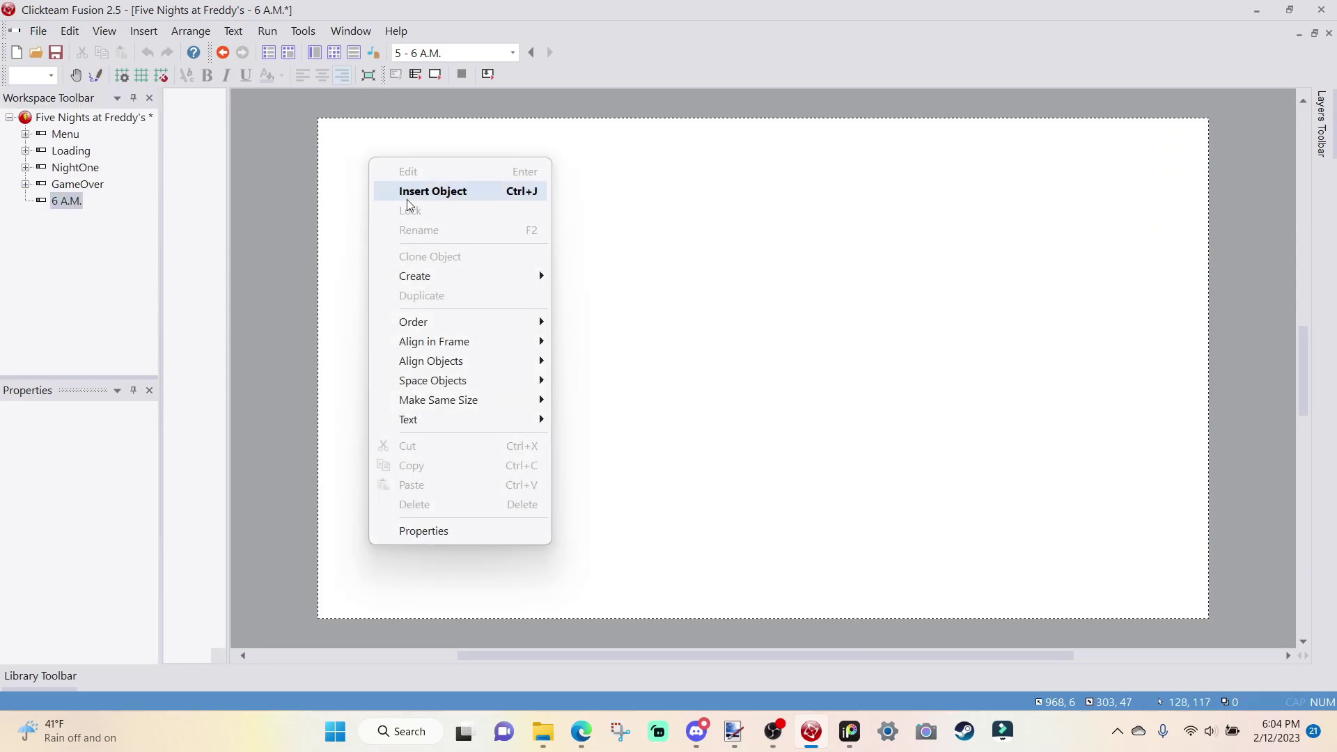
{"action": "left_click", "coordinate": [344, 192]}
{"action": "right_click", "coordinate": [395, 196]}
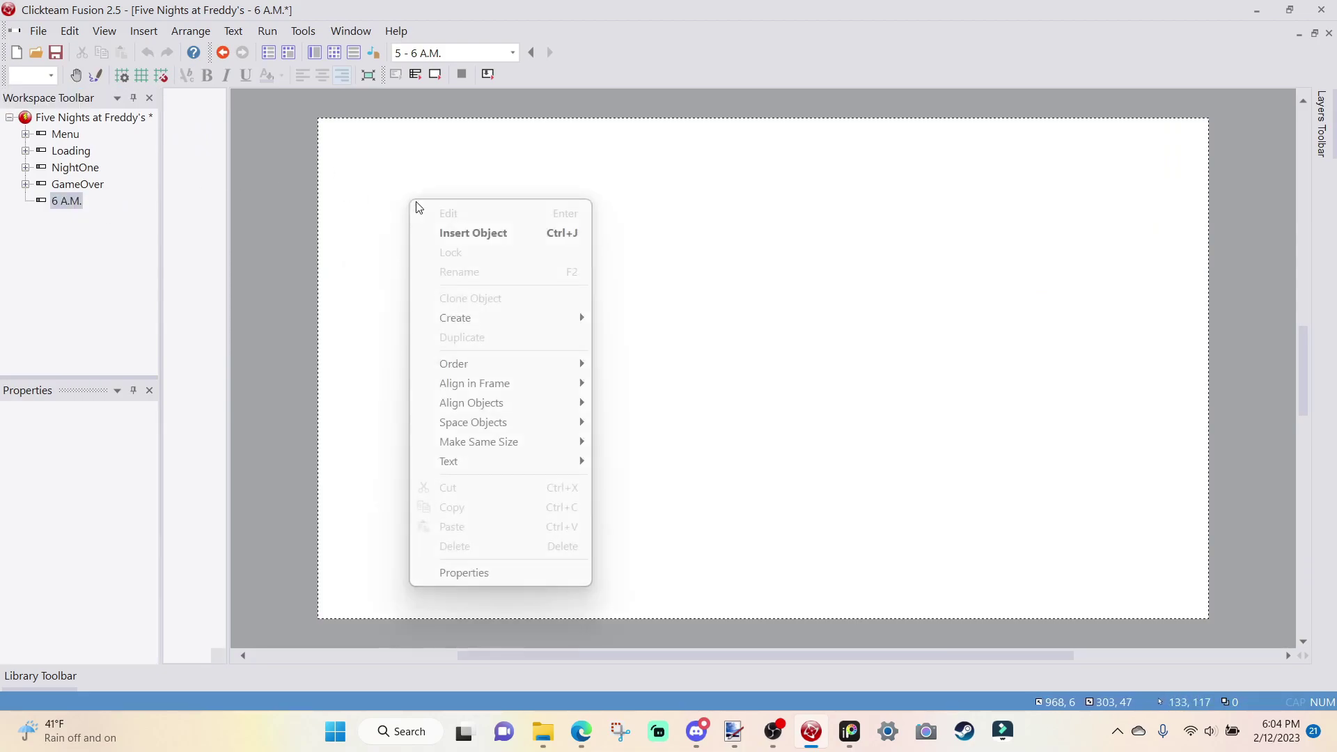
{"action": "left_click", "coordinate": [445, 240]}
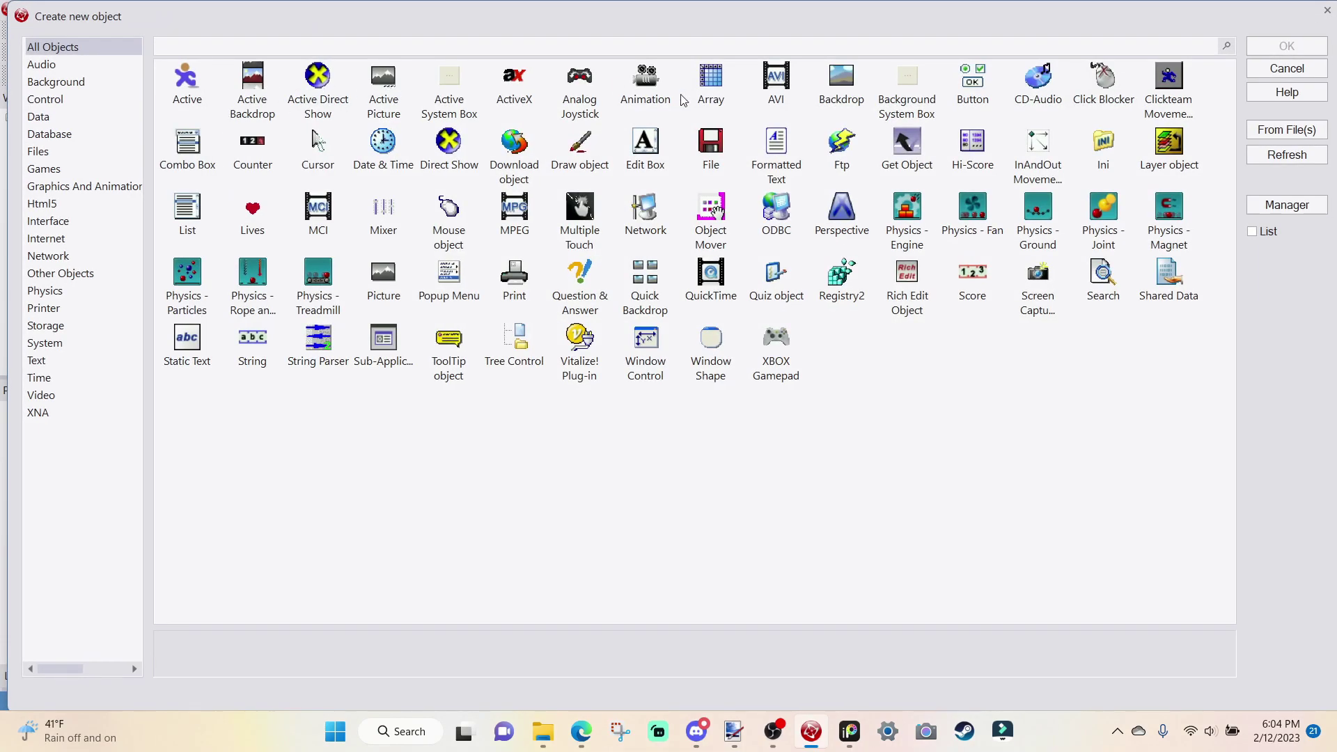
{"action": "left_click", "coordinate": [852, 94]}
{"action": "left_click", "coordinate": [1286, 46]}
{"action": "left_click", "coordinate": [605, 386]}
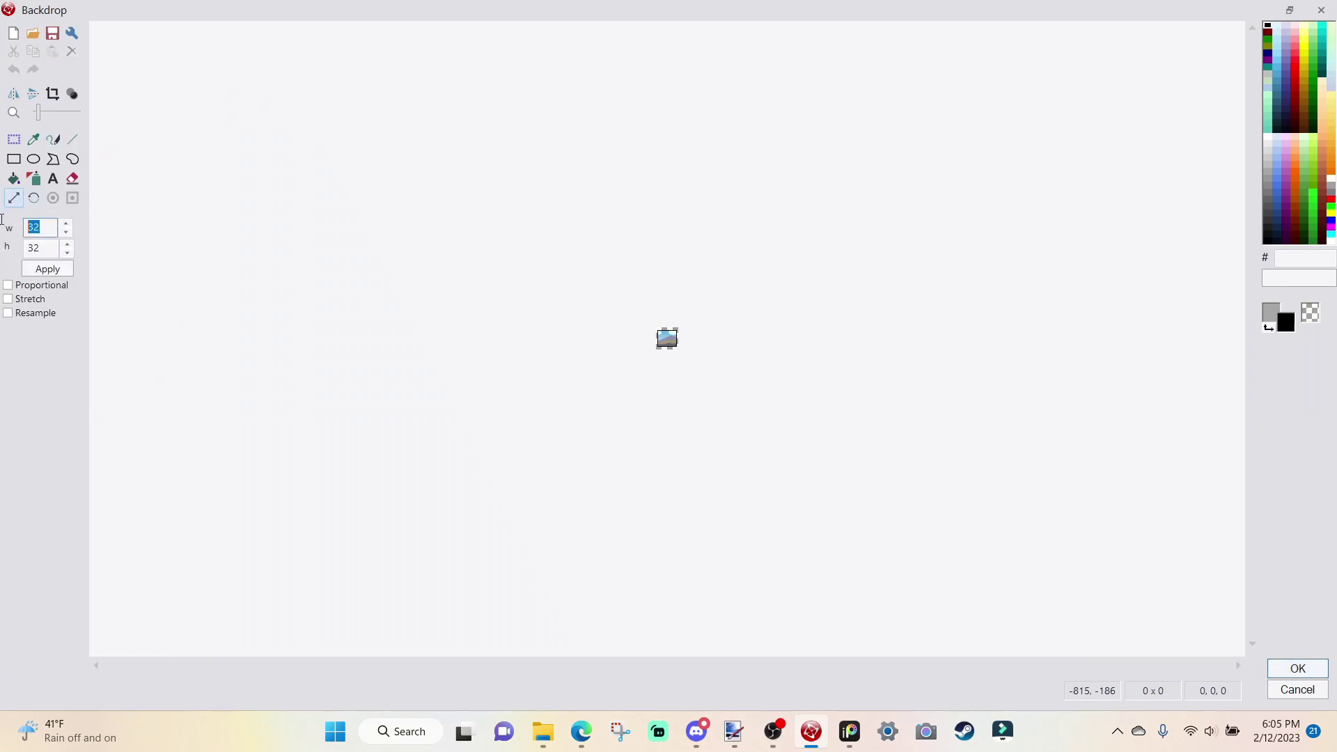
- Resize the black backdrop image to 1280x720 and place it at the frame's top-left (0,0)
{"action": "type", "text": "1280"}
{"action": "left_click", "coordinate": [50, 254]}
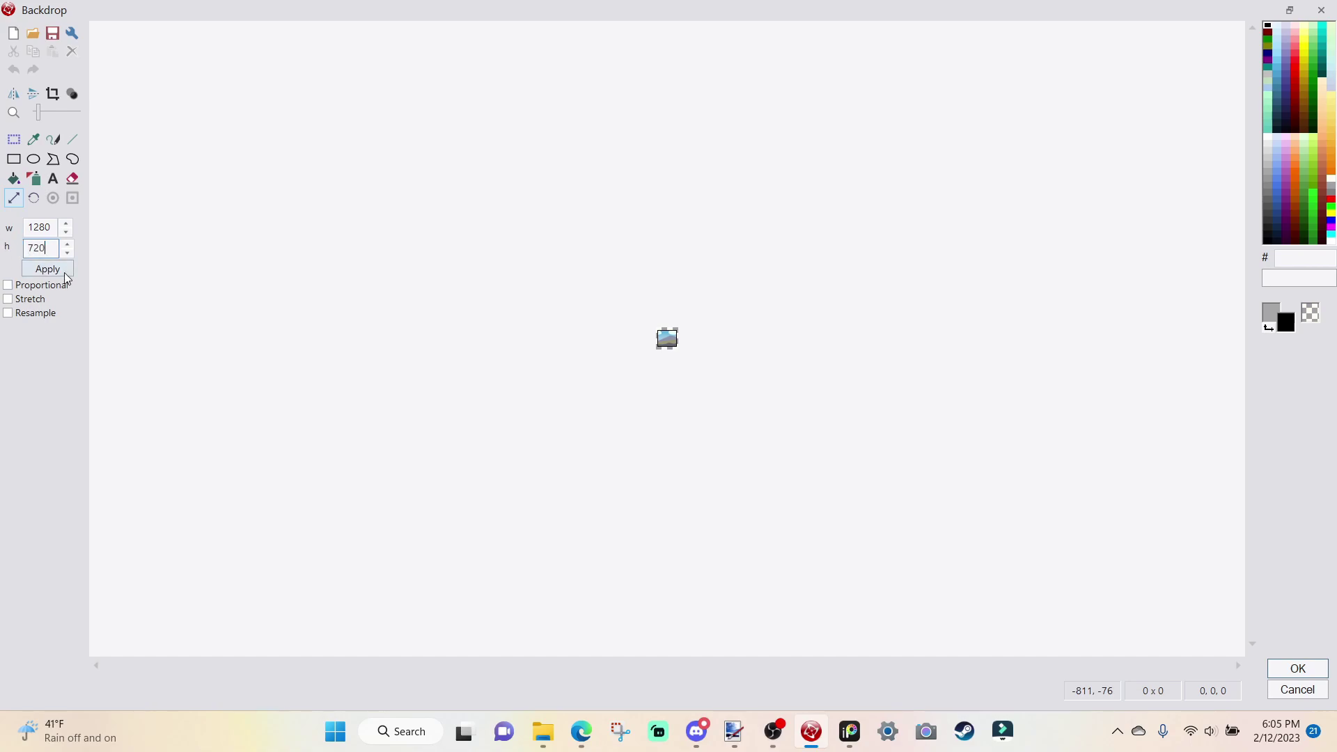
{"action": "left_click", "coordinate": [57, 270]}
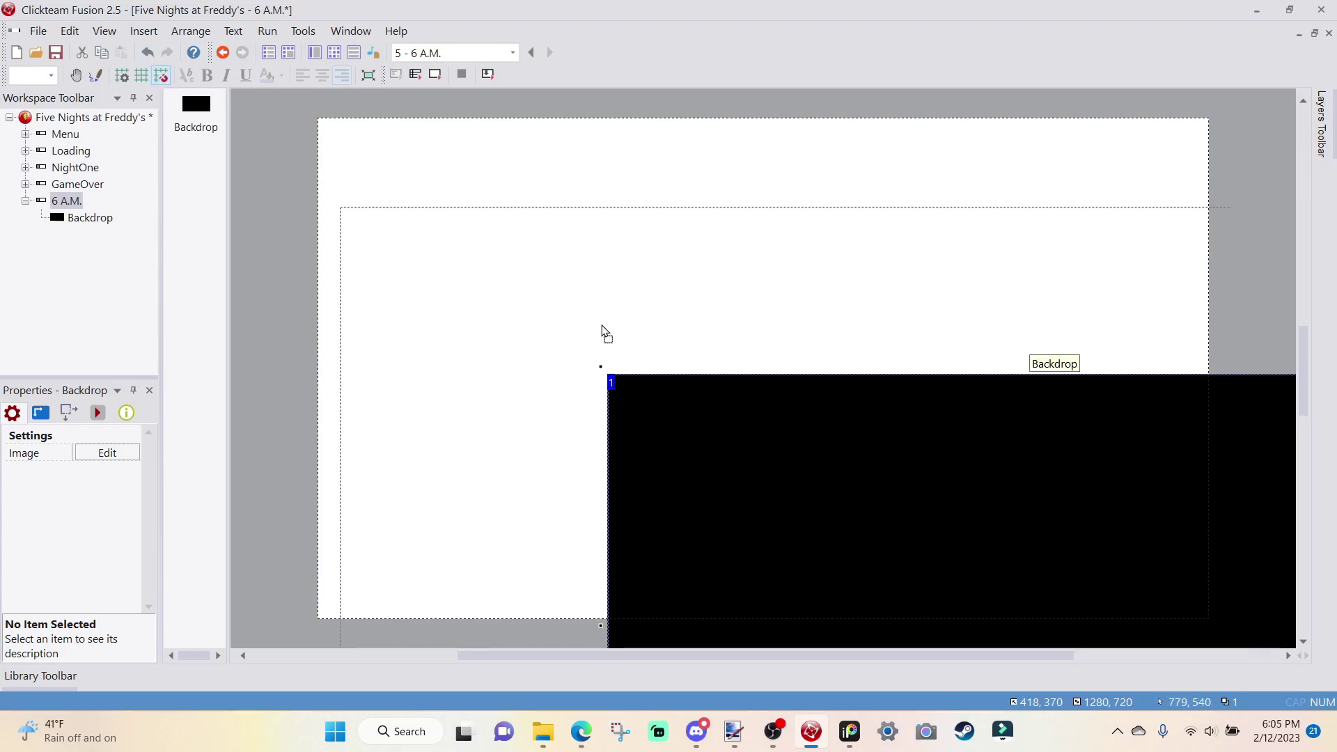
{"action": "left_click", "coordinate": [319, 118]}
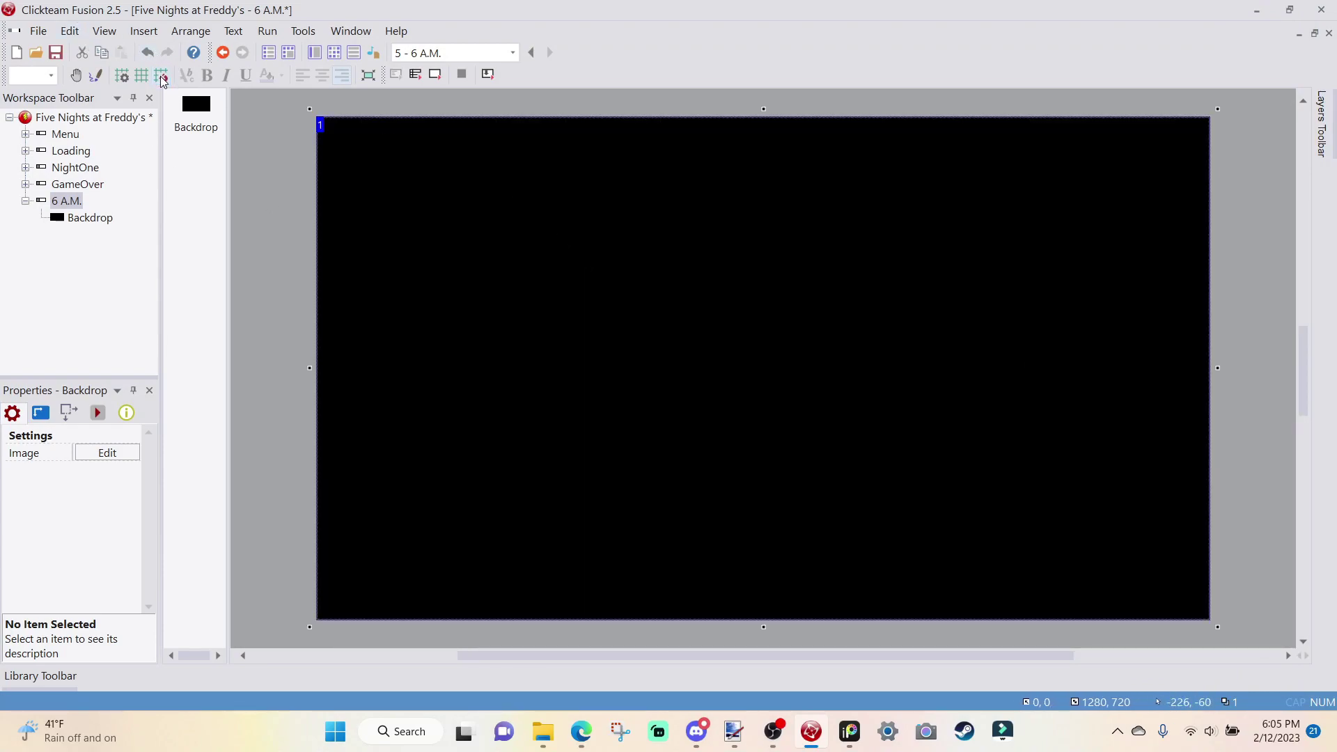
{"action": "left_click", "coordinate": [1301, 199]}
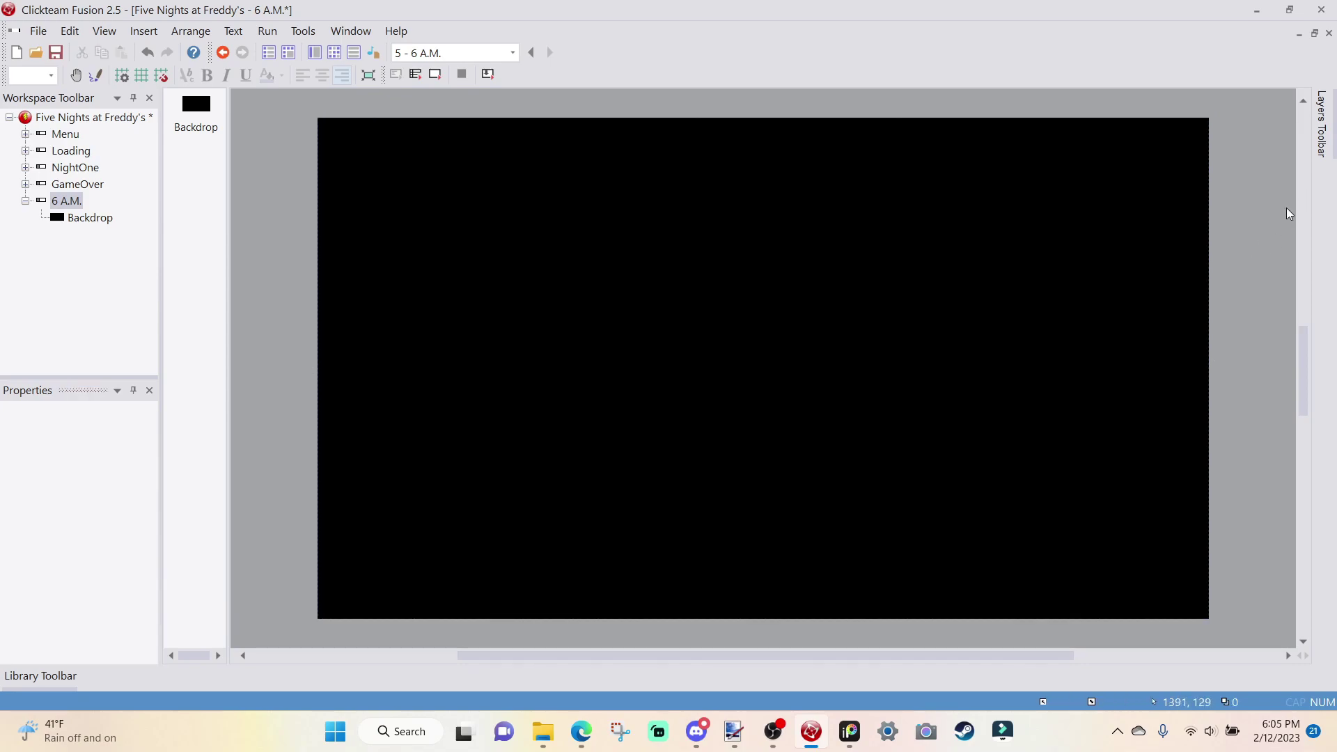
- Add a second layer and insert a String object named '6 A.M.'
{"action": "mouse_move", "coordinate": [1321, 121]}
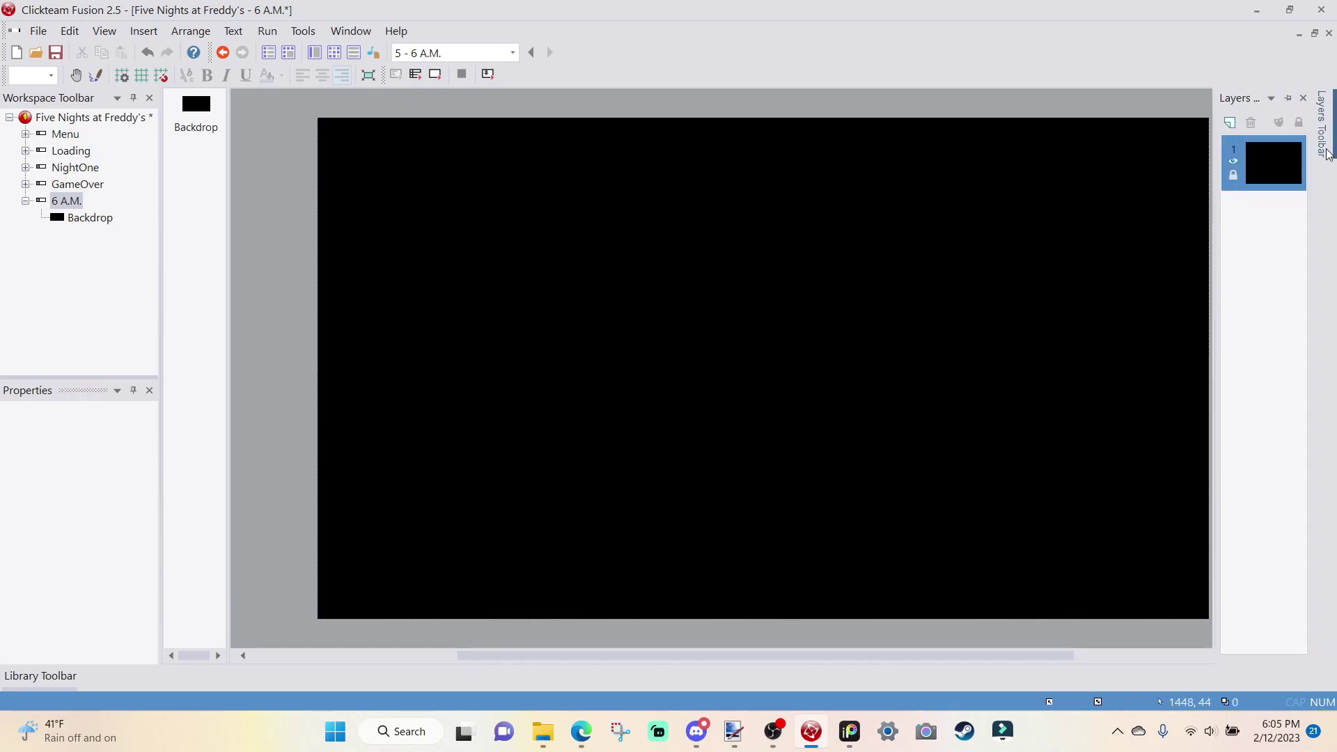
{"action": "left_click", "coordinate": [1229, 123]}
{"action": "right_click", "coordinate": [295, 221]}
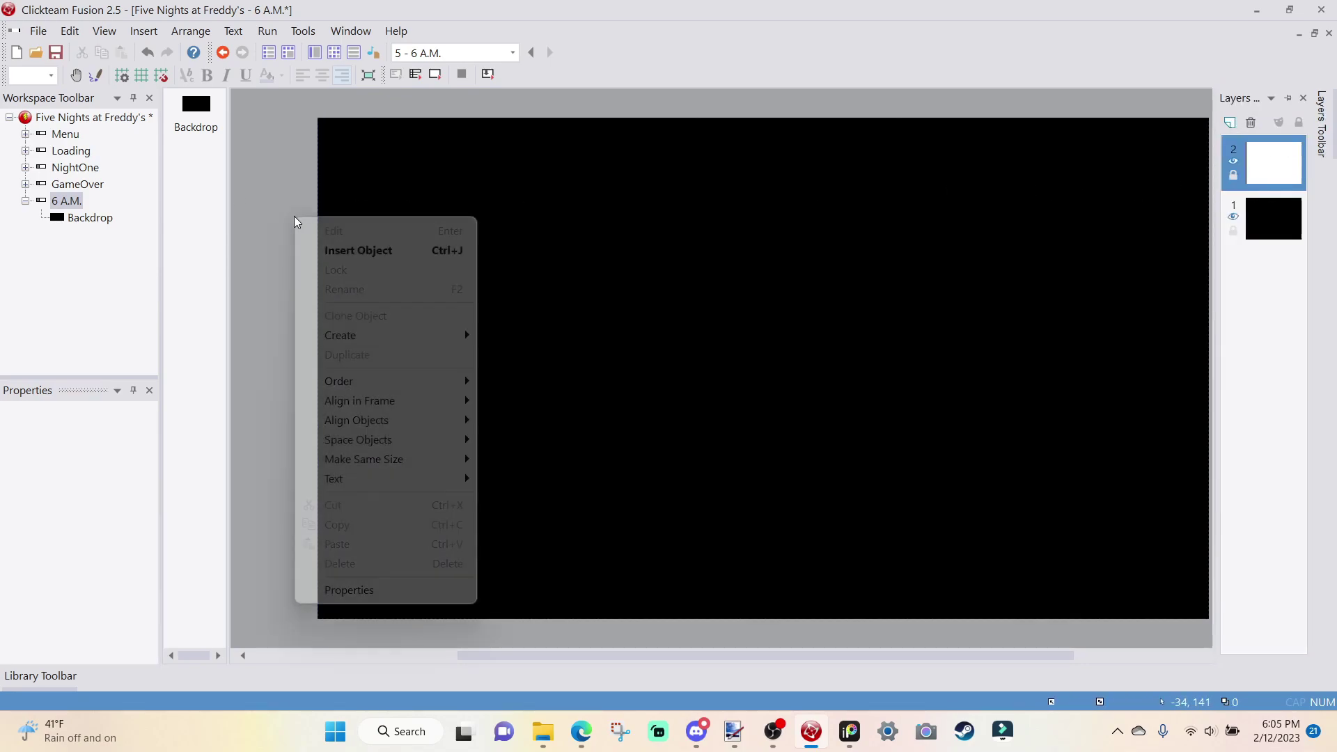
{"action": "left_click", "coordinate": [367, 252]}
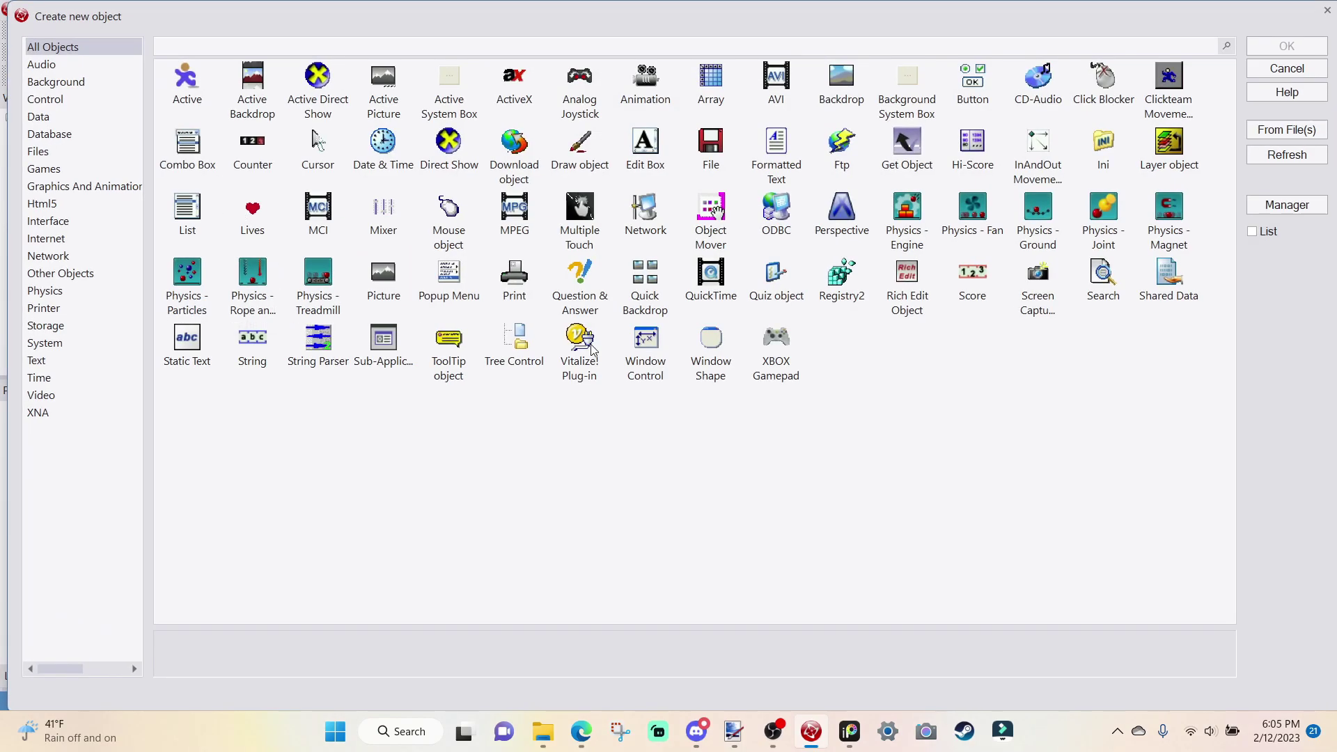
{"action": "left_click", "coordinate": [252, 341]}
{"action": "left_click", "coordinate": [1287, 46]}
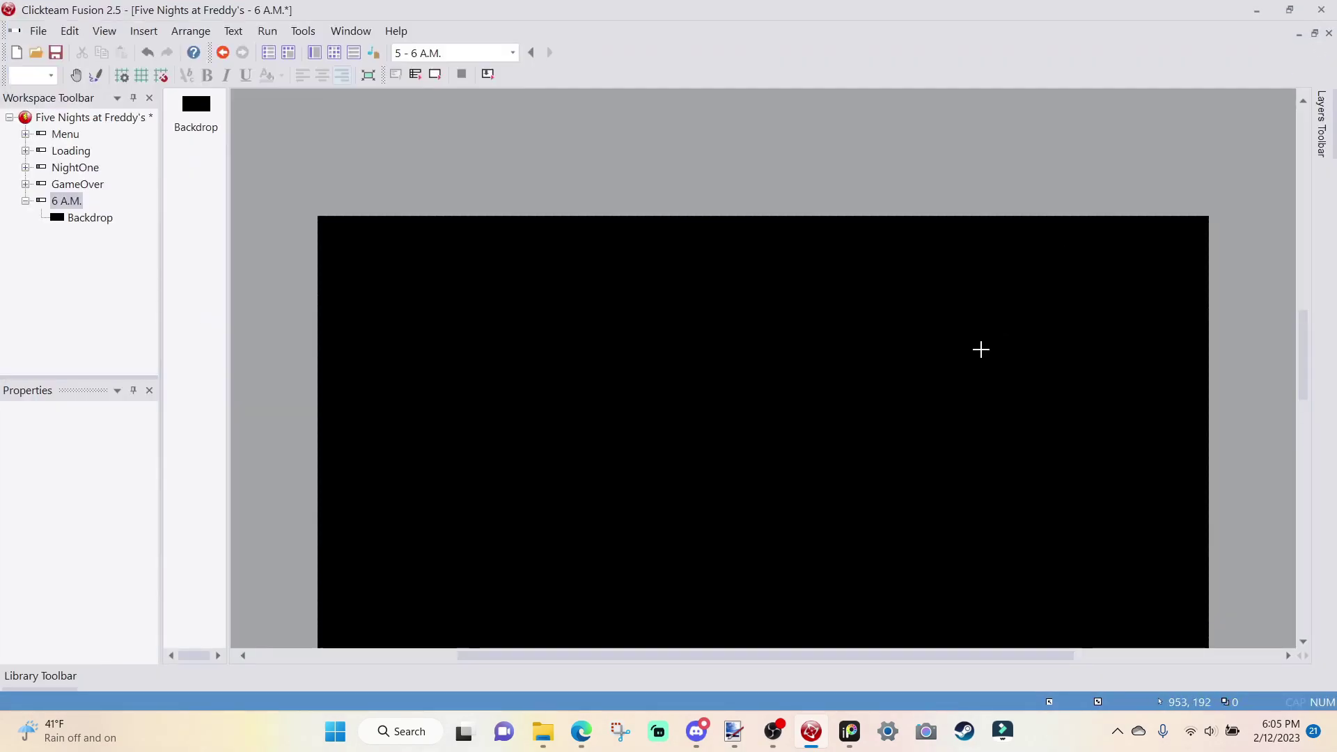
{"action": "left_click", "coordinate": [690, 320]}
{"action": "right_click", "coordinate": [688, 320]}
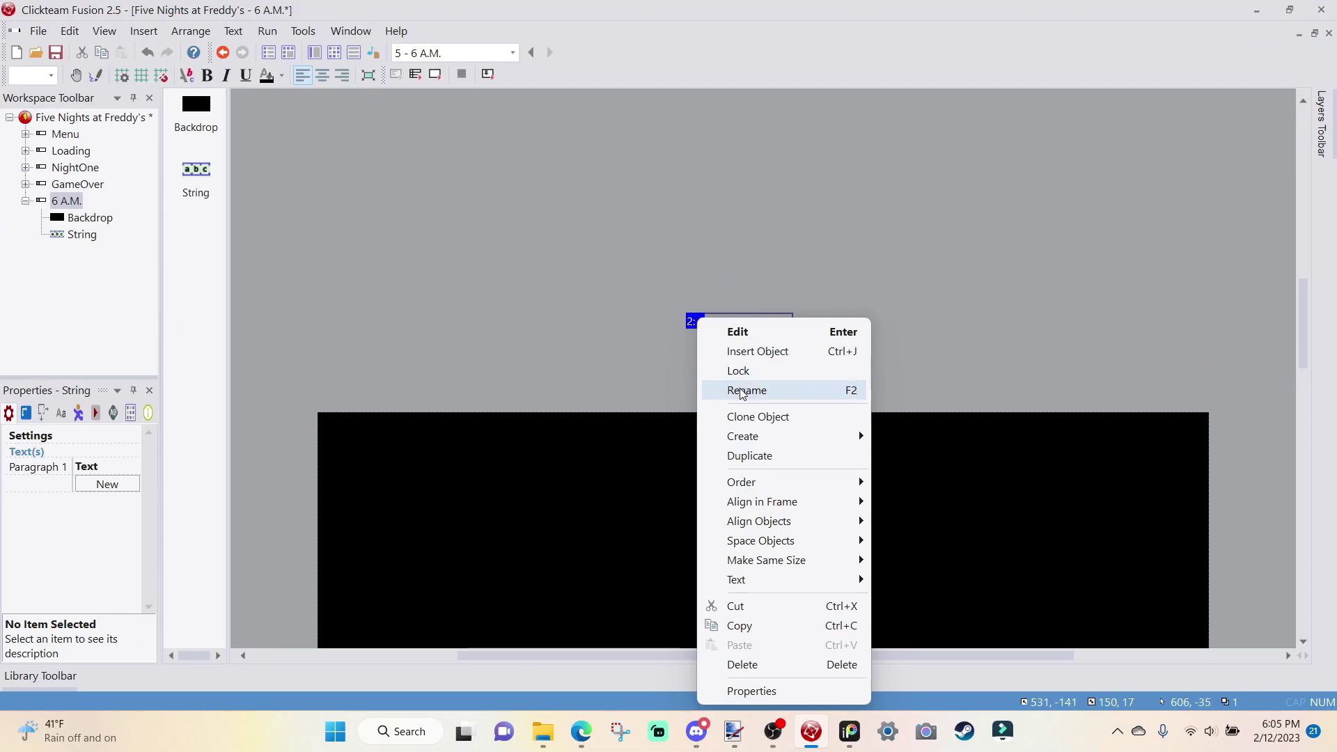
{"action": "left_click", "coordinate": [740, 388]}
{"action": "type", "text": "6 A"}
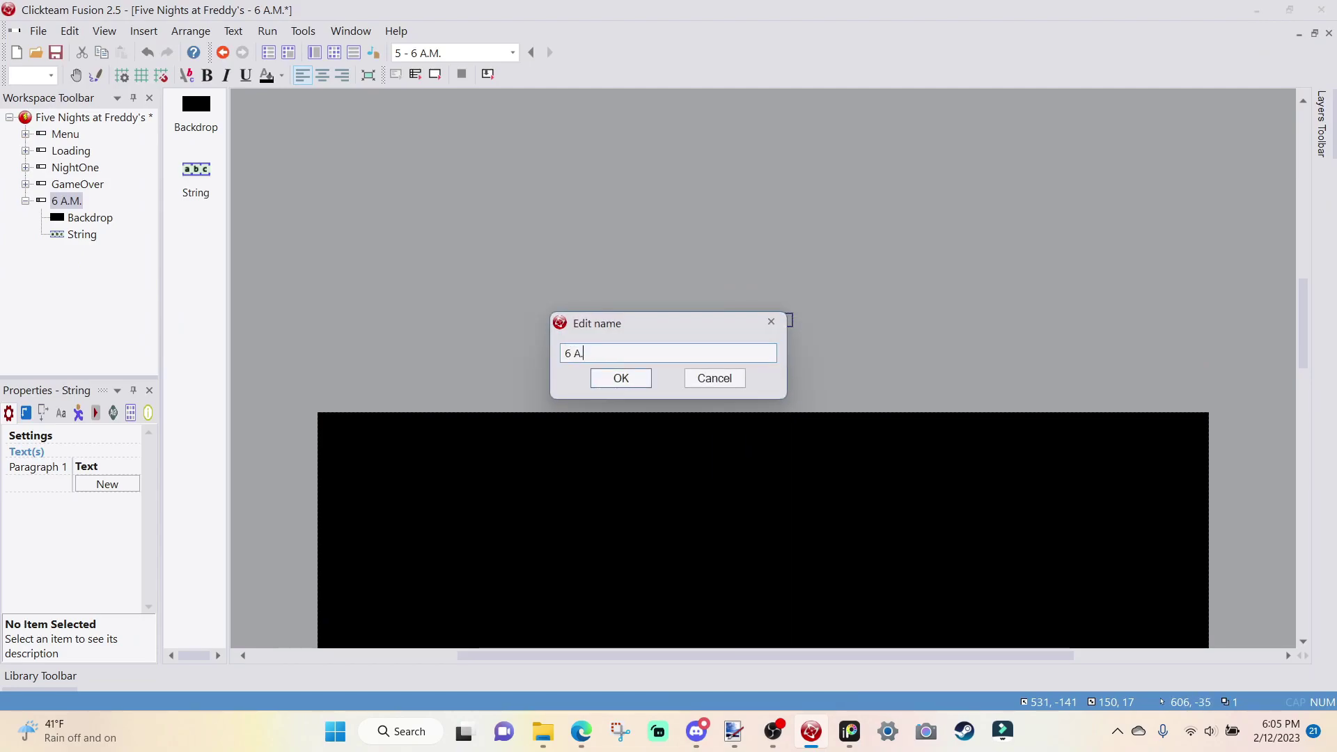
{"action": "key", "text": "Return"}
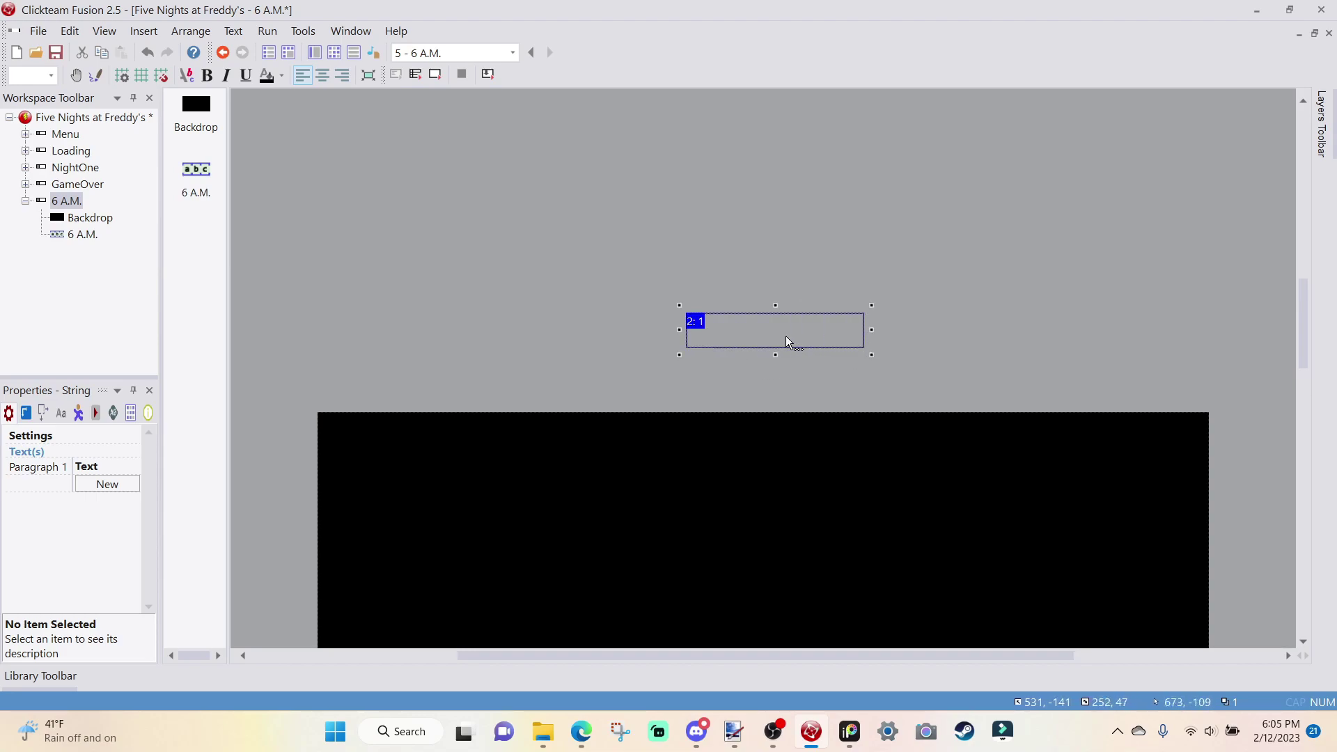
- Make the string's text white in the Terminal font at size 20
{"action": "left_click", "coordinate": [61, 416]}
{"action": "left_click", "coordinate": [110, 539]}
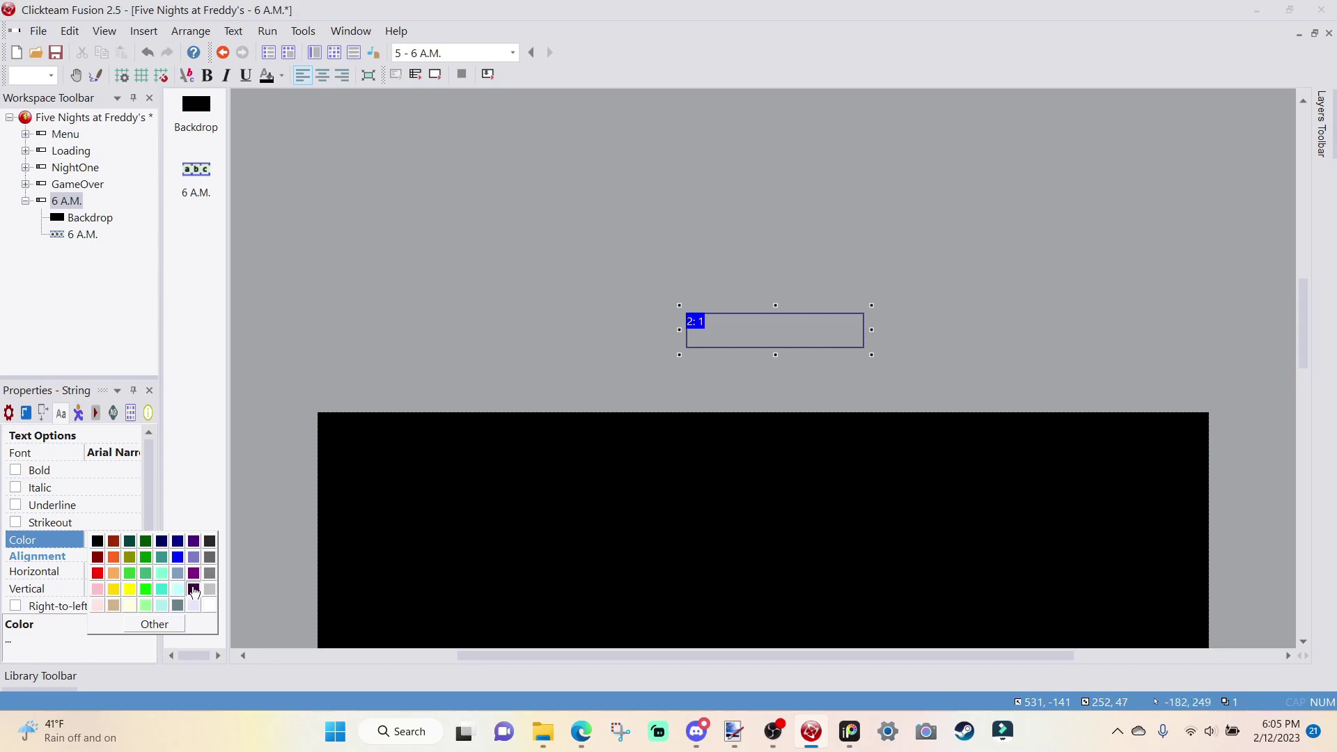
{"action": "left_click", "coordinate": [195, 590]}
{"action": "left_click", "coordinate": [111, 452]}
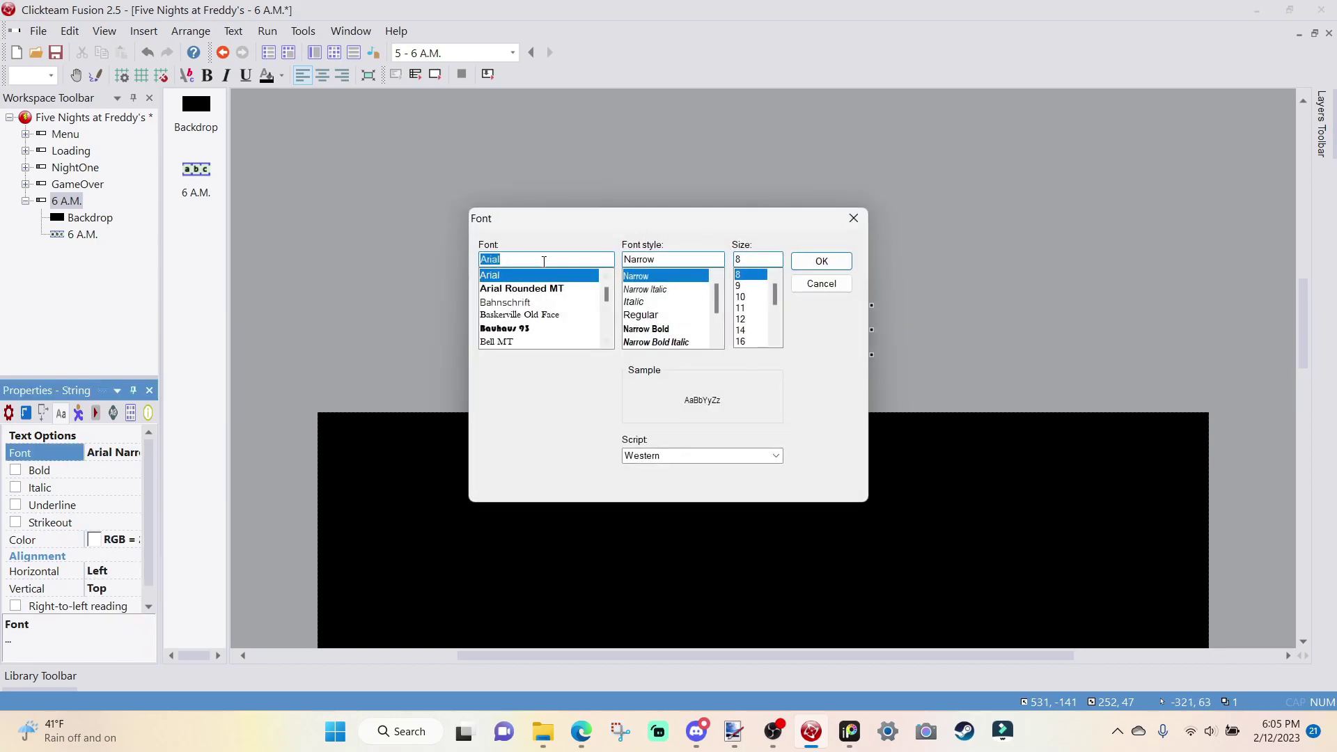
{"action": "key", "text": "BackSpace"}
{"action": "type", "text": "ter"}
{"action": "left_click", "coordinate": [518, 274]}
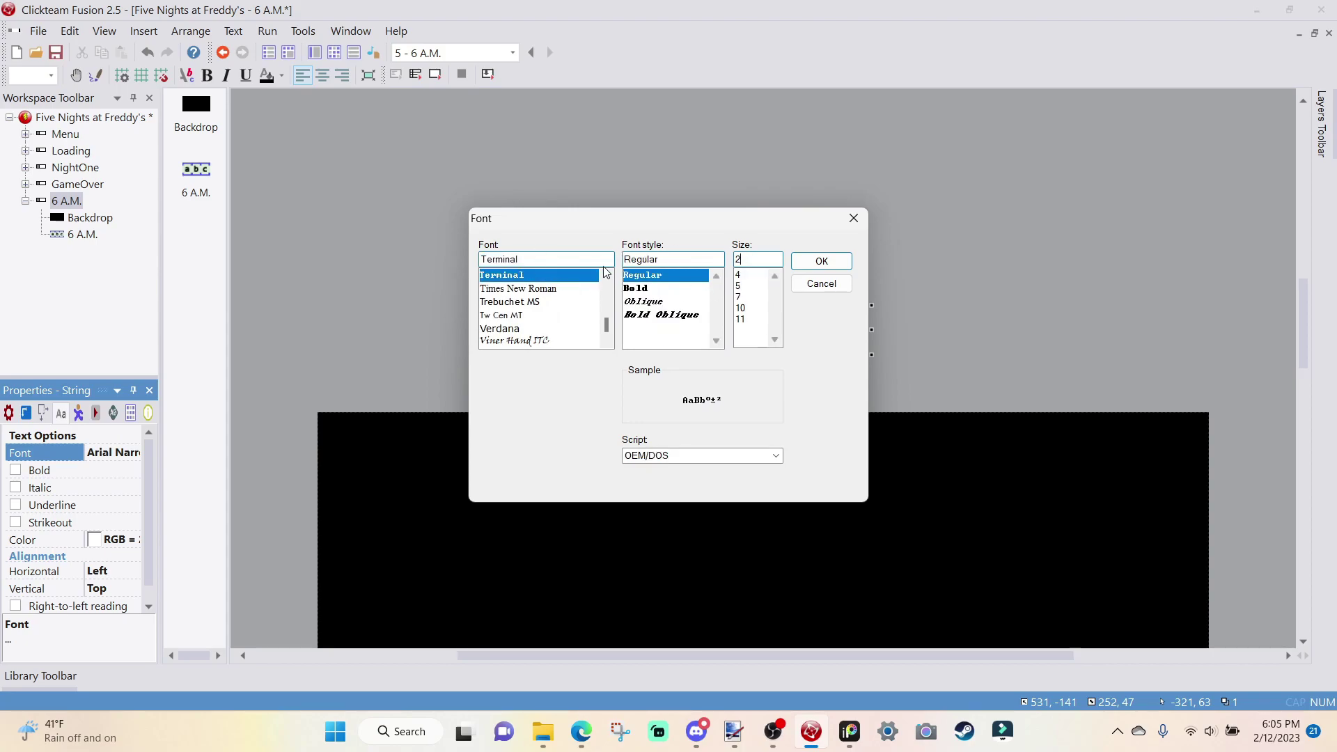
{"action": "type", "text": "20"}
{"action": "key", "text": "Return"}
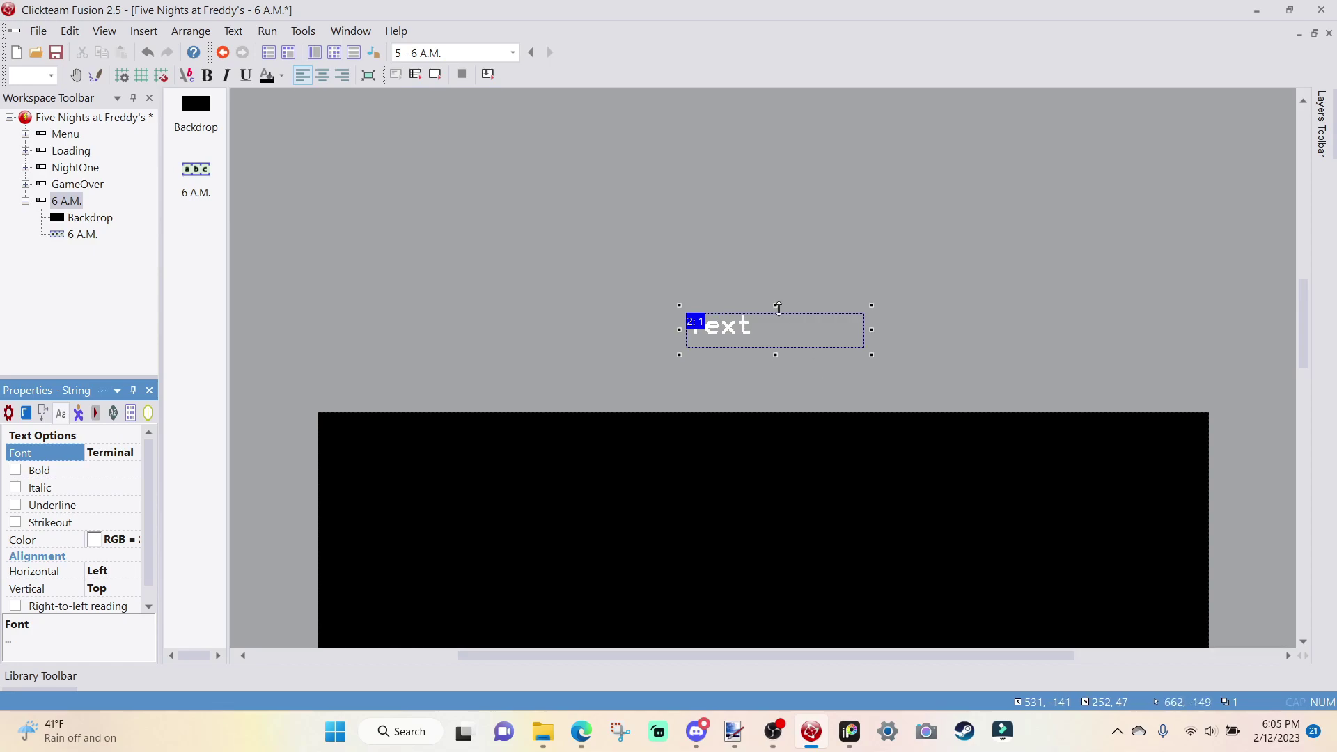
{"action": "left_click", "coordinate": [757, 346]}
- Set the string's text to '6 A.M.', narrow its box to fit, and centre it
{"action": "double_click", "coordinate": [757, 346]}
{"action": "type", "text": "6 A.M"}
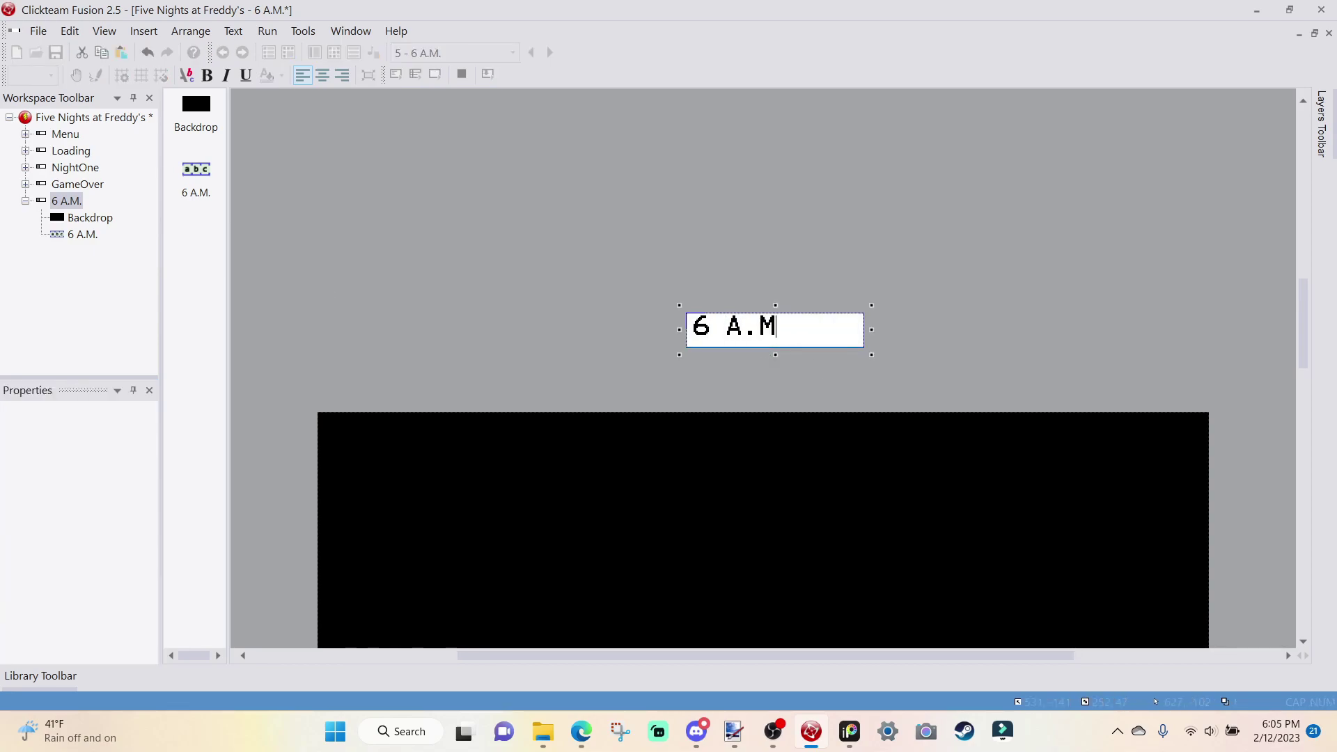
{"action": "type", "text": "."}
{"action": "left_click", "coordinate": [453, 304]}
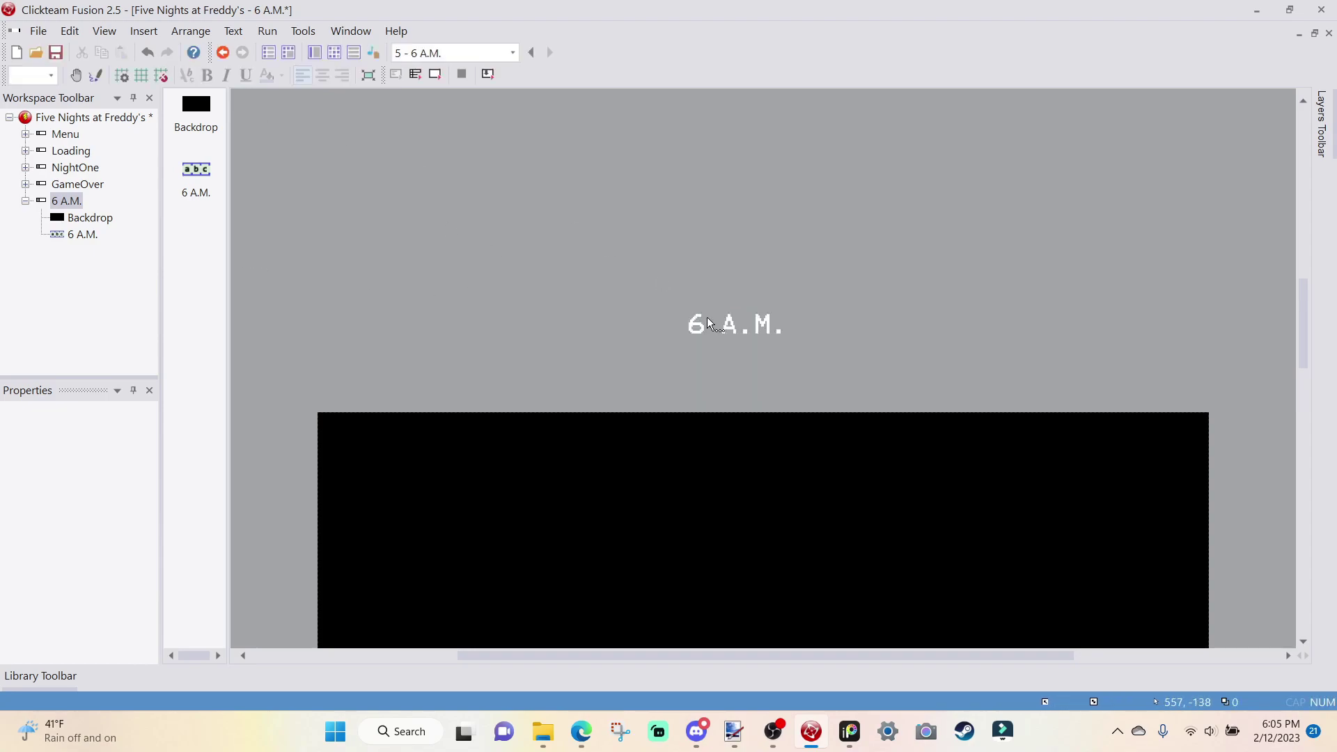
{"action": "double_click", "coordinate": [772, 342]}
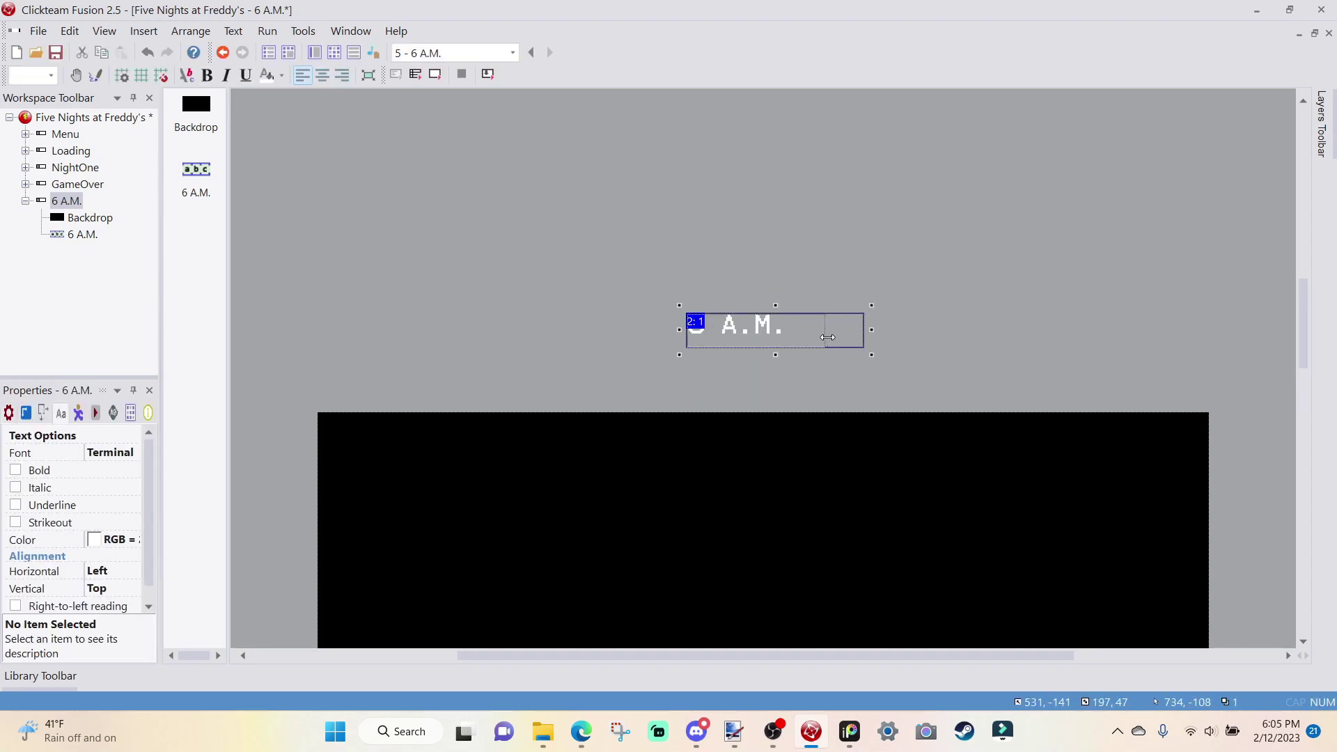
{"action": "left_click_drag", "start_coordinate": [789, 345], "coordinate": [782, 567]}
{"action": "scroll", "coordinate": [782, 567], "scroll_direction": "down", "scroll_amount": 3}
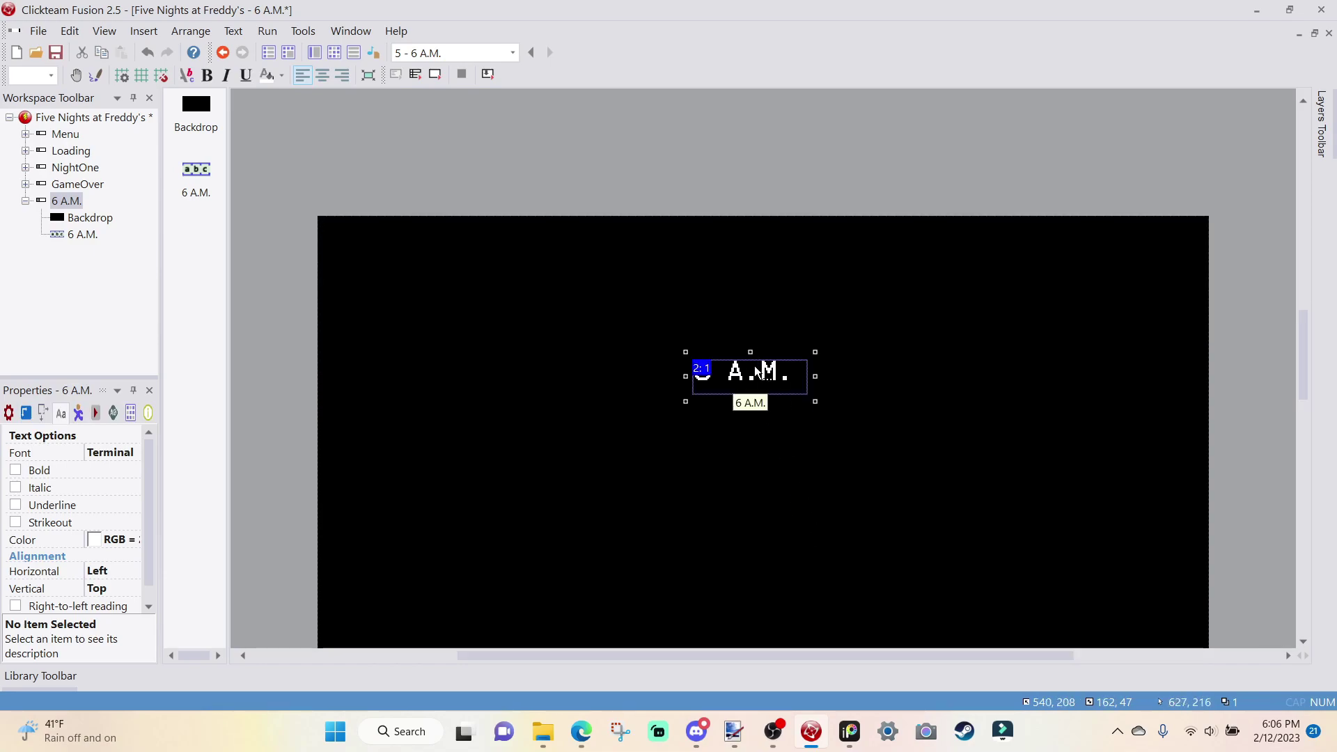
{"action": "left_click_drag", "start_coordinate": [748, 370], "coordinate": [835, 457]}
{"action": "scroll", "coordinate": [844, 290], "scroll_direction": "down", "scroll_amount": 3}
{"action": "left_click", "coordinate": [843, 282]}
{"action": "scroll", "coordinate": [817, 290], "scroll_direction": "up", "scroll_amount": 3}
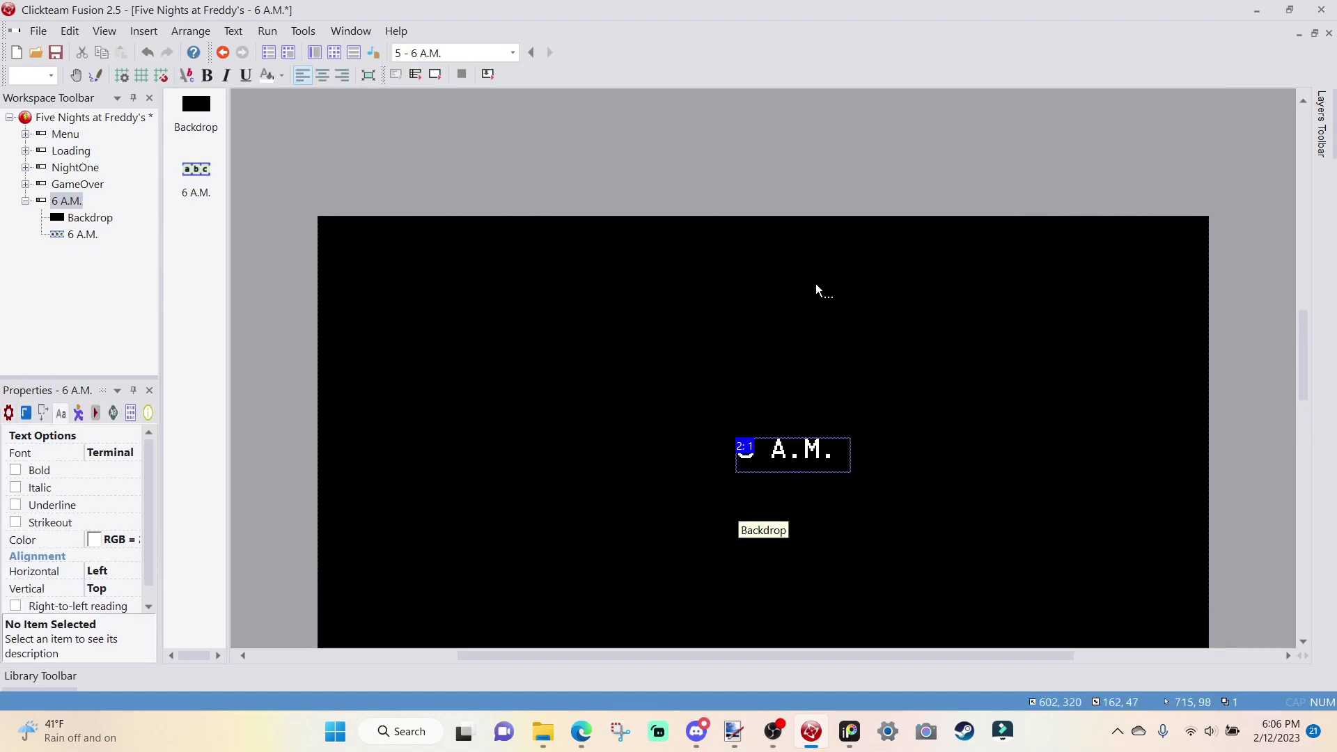
{"action": "left_click", "coordinate": [879, 191]}
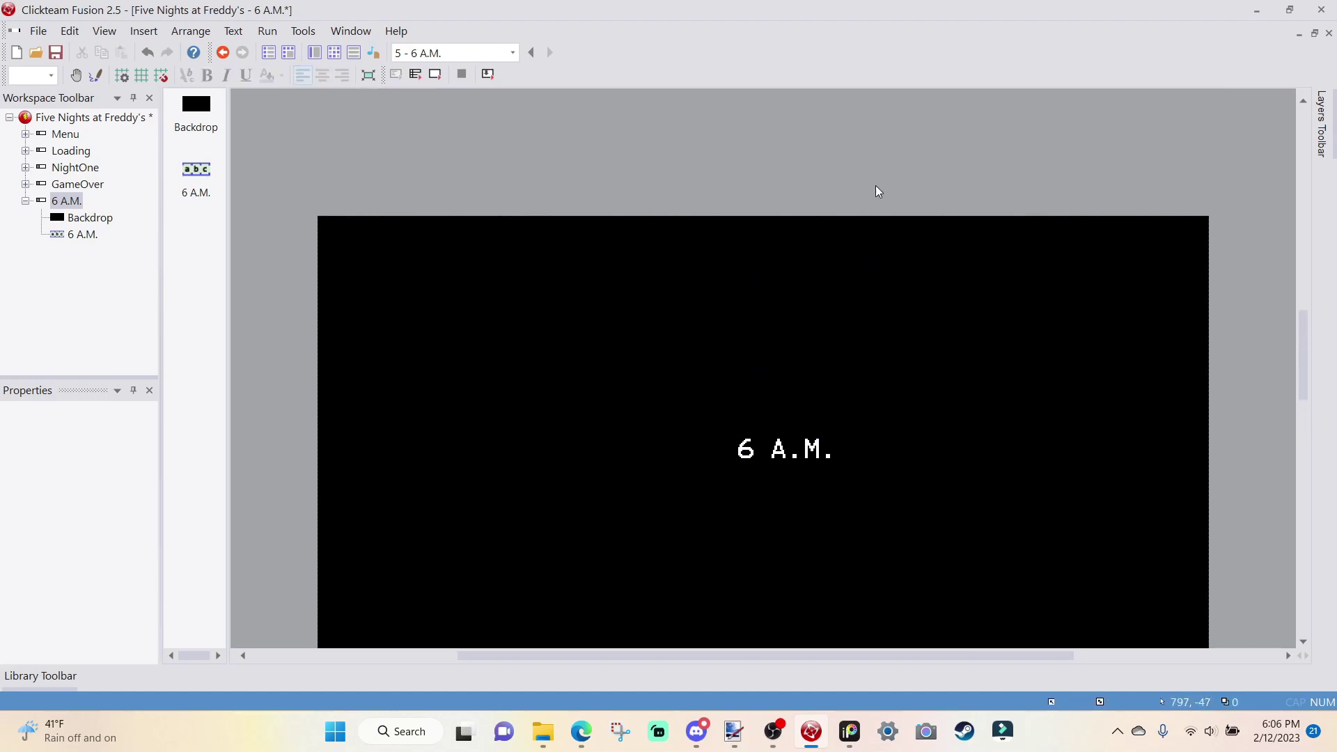
{"action": "left_click", "coordinate": [785, 453]}
{"action": "left_click", "coordinate": [892, 230]}
{"action": "scroll", "coordinate": [880, 308], "scroll_direction": "down", "scroll_amount": 3}
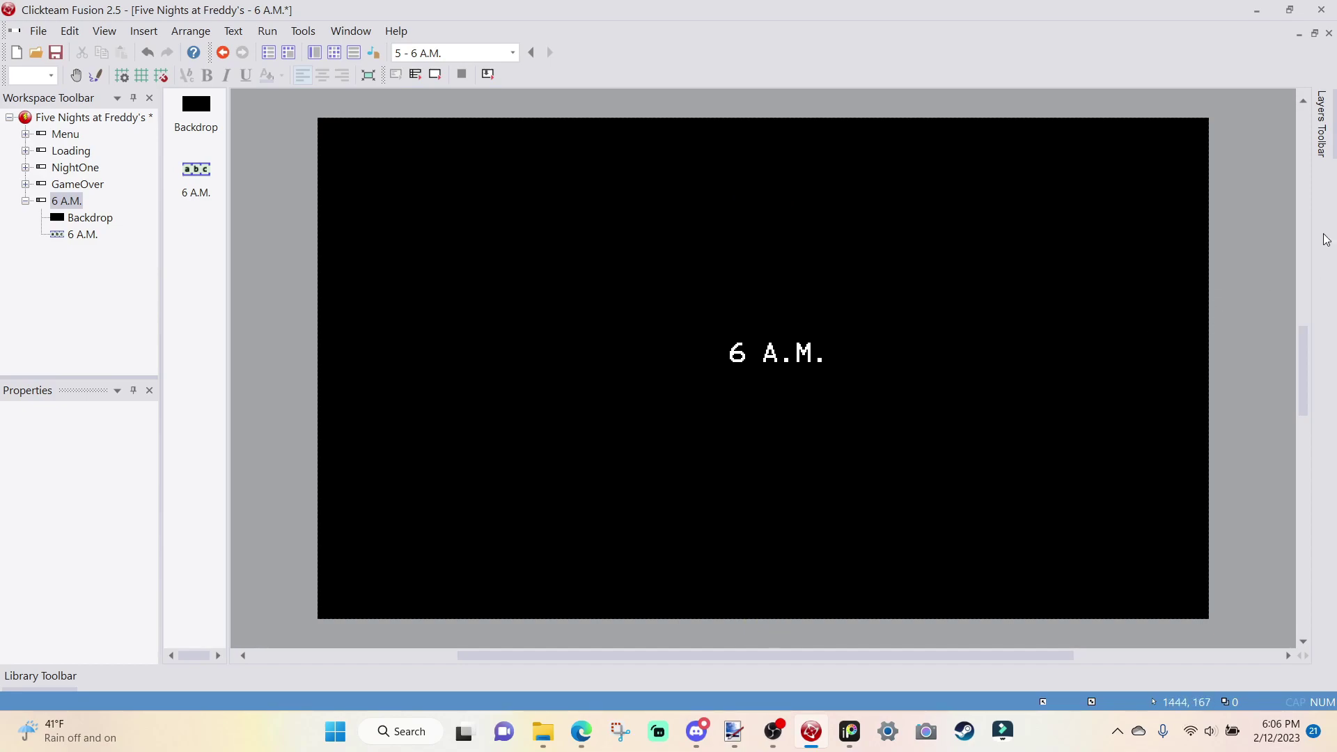
- Add a third layer and insert an Active object renamed 'Static'
{"action": "mouse_move", "coordinate": [1321, 139]}
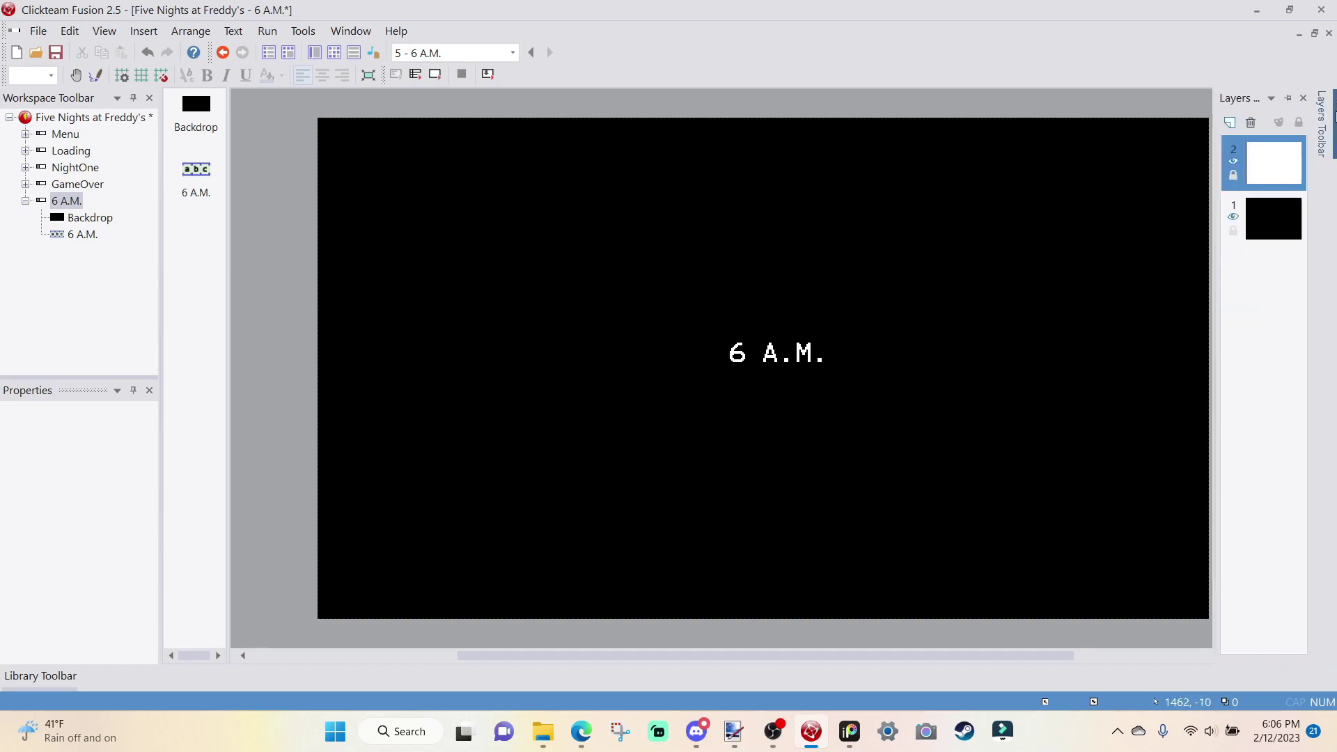
{"action": "left_click", "coordinate": [1229, 123]}
{"action": "scroll", "coordinate": [1081, 211], "scroll_direction": "up", "scroll_amount": 1}
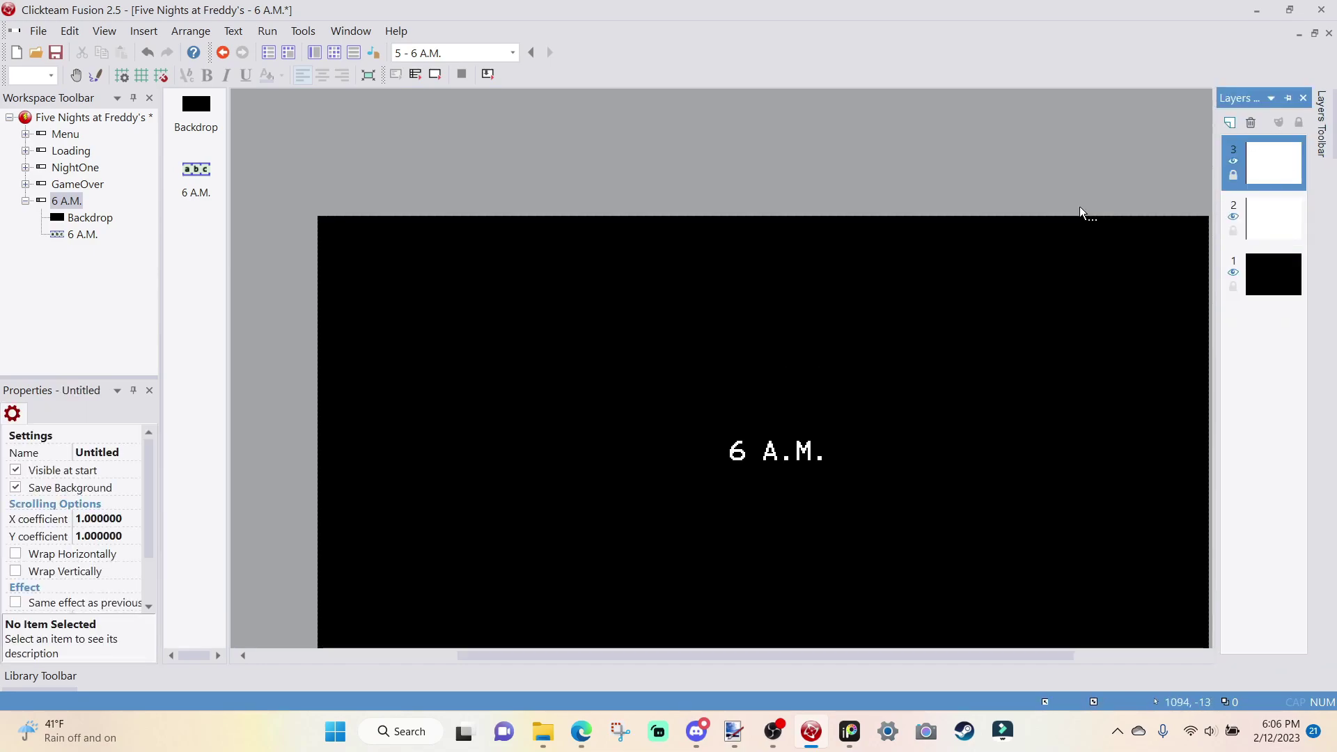
{"action": "scroll", "coordinate": [884, 260], "scroll_direction": "up", "scroll_amount": 2}
{"action": "right_click", "coordinate": [770, 298]}
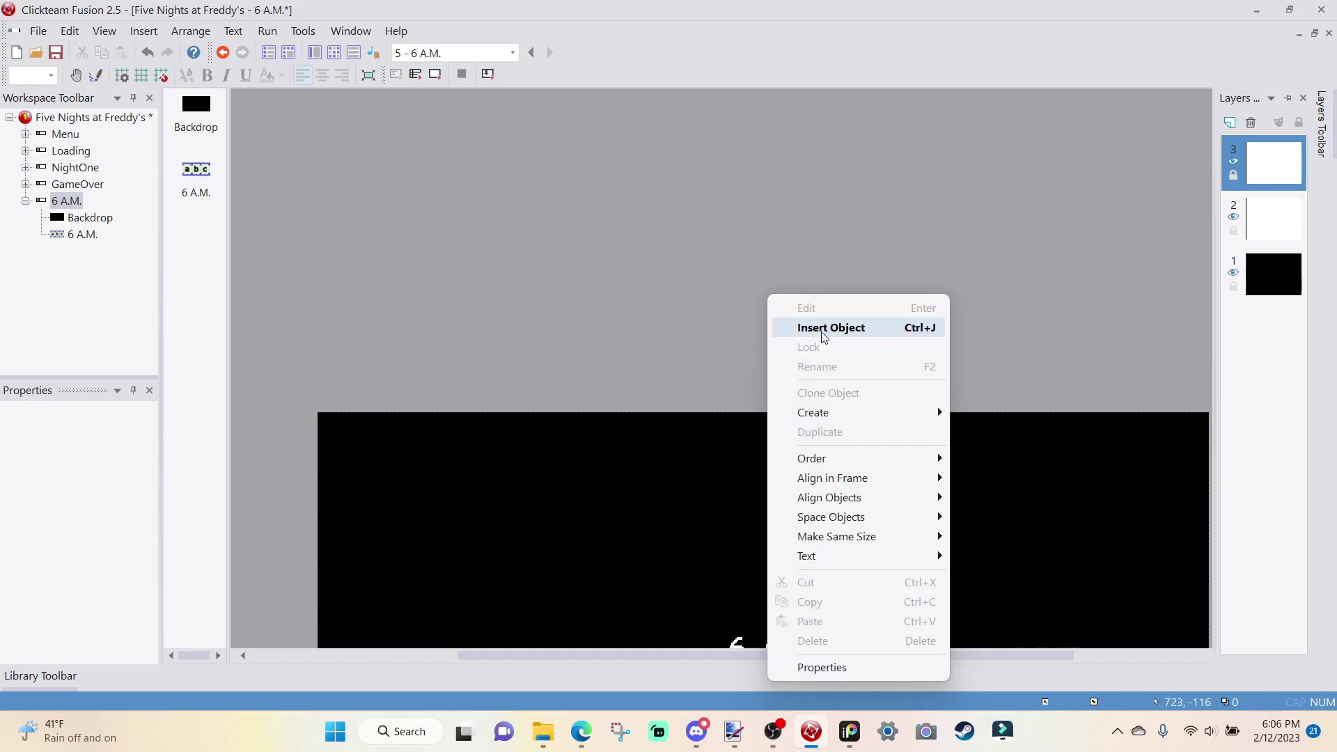
{"action": "left_click", "coordinate": [828, 328]}
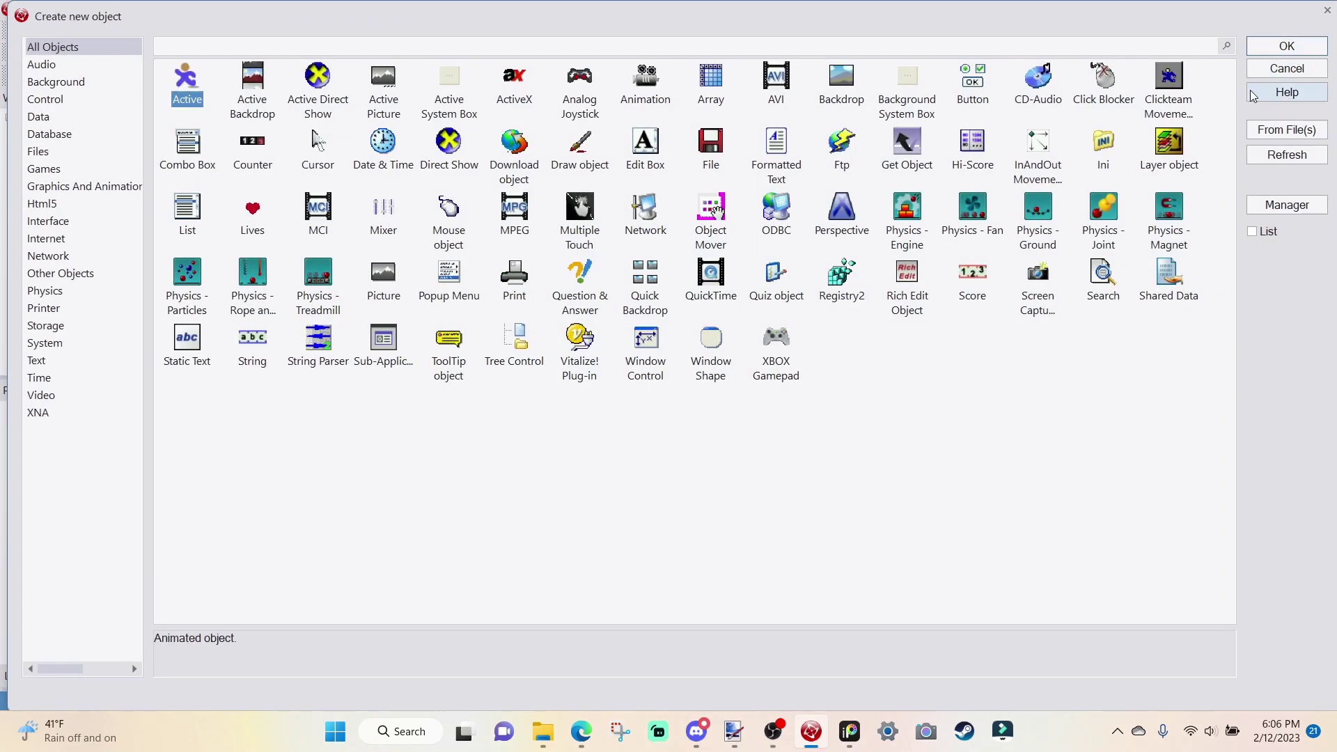
{"action": "left_click", "coordinate": [1286, 45]}
{"action": "left_click", "coordinate": [754, 352]}
{"action": "right_click", "coordinate": [751, 351]}
{"action": "left_click", "coordinate": [878, 82]}
{"action": "type", "text": "Static"}
{"action": "key", "text": "Return"}
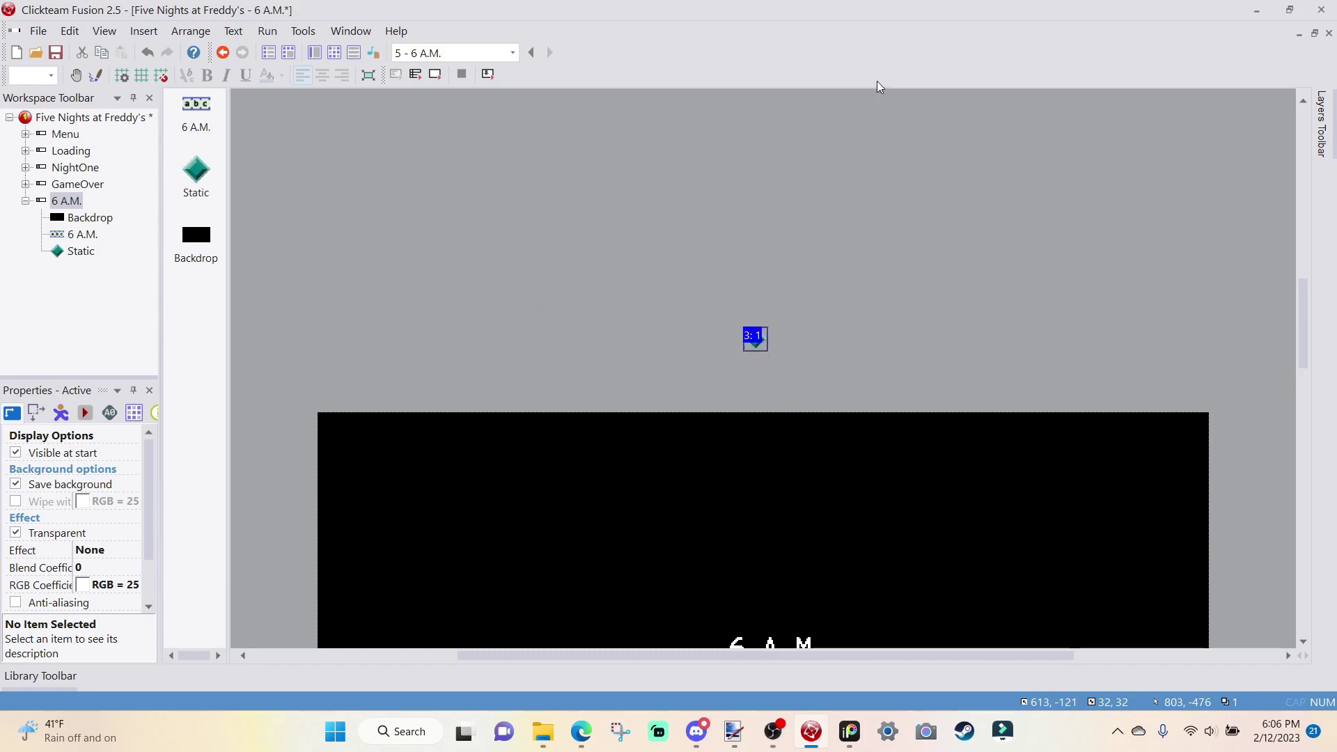
- Import the eight TV static frames into Static's image editor and position it to cover the frame
{"action": "double_click", "coordinate": [755, 344]}
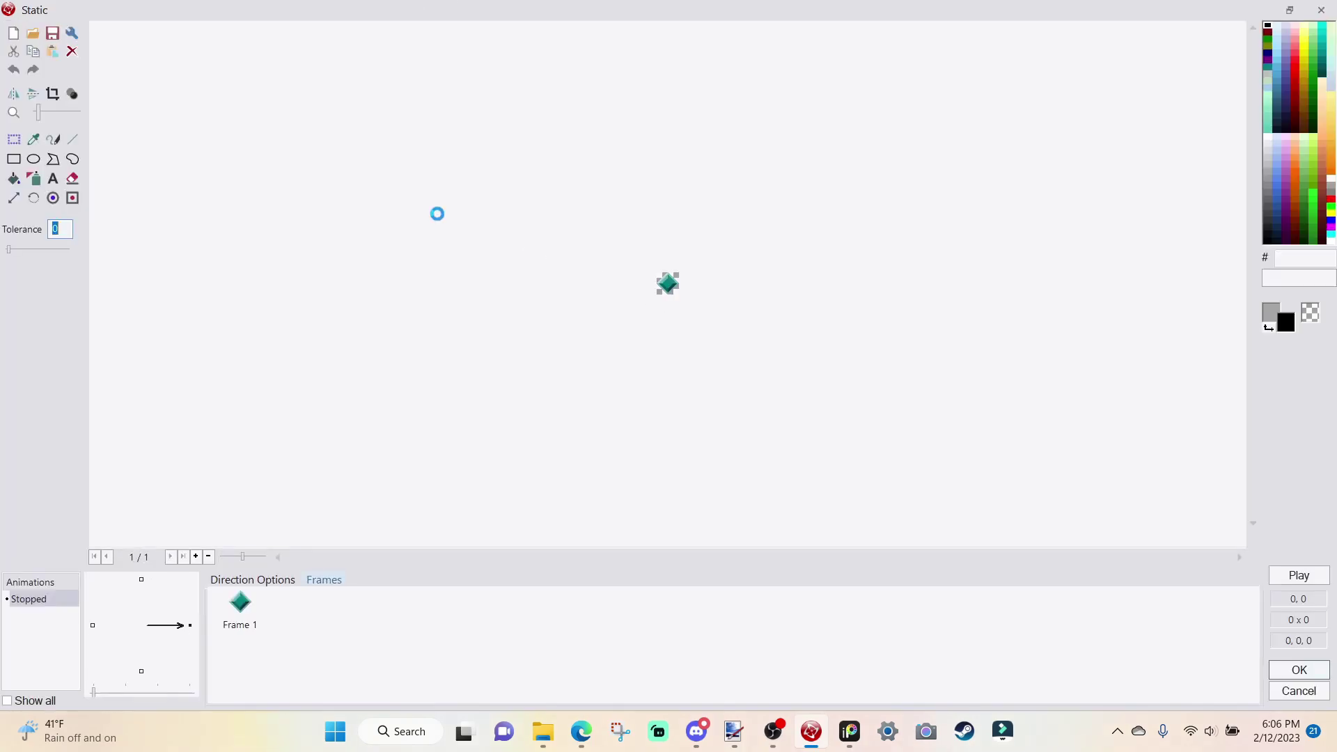
{"action": "left_click", "coordinate": [53, 33]}
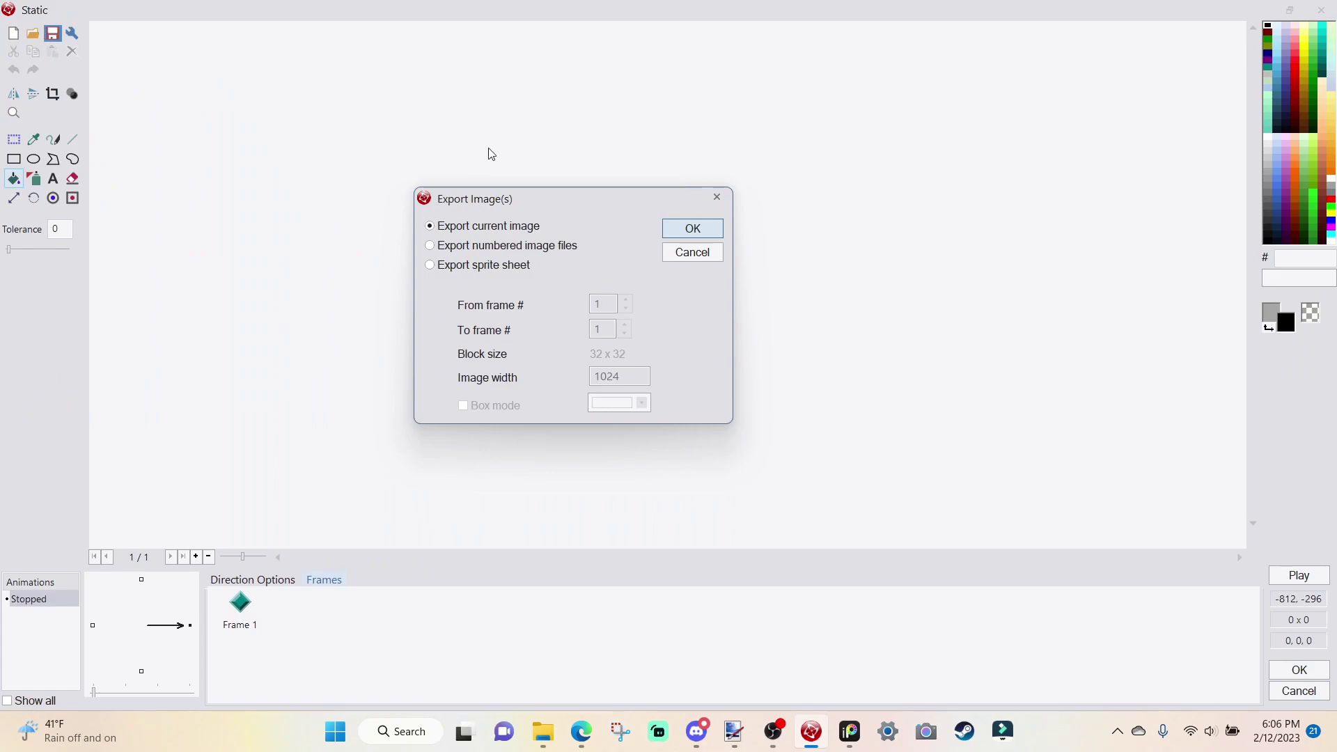
{"action": "left_click", "coordinate": [718, 197]}
{"action": "left_click", "coordinate": [36, 34]}
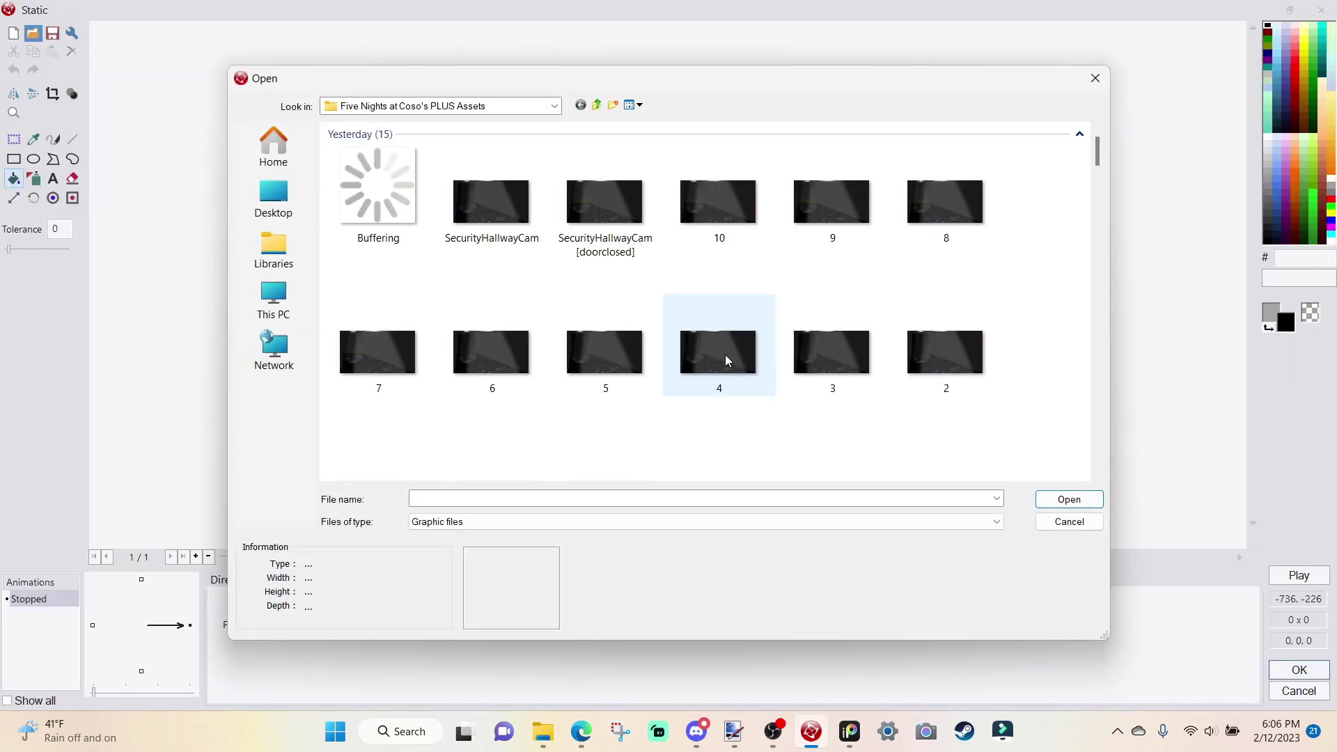
{"action": "scroll", "coordinate": [696, 306], "scroll_direction": "down", "scroll_amount": 5}
{"action": "left_click", "coordinate": [274, 146]}
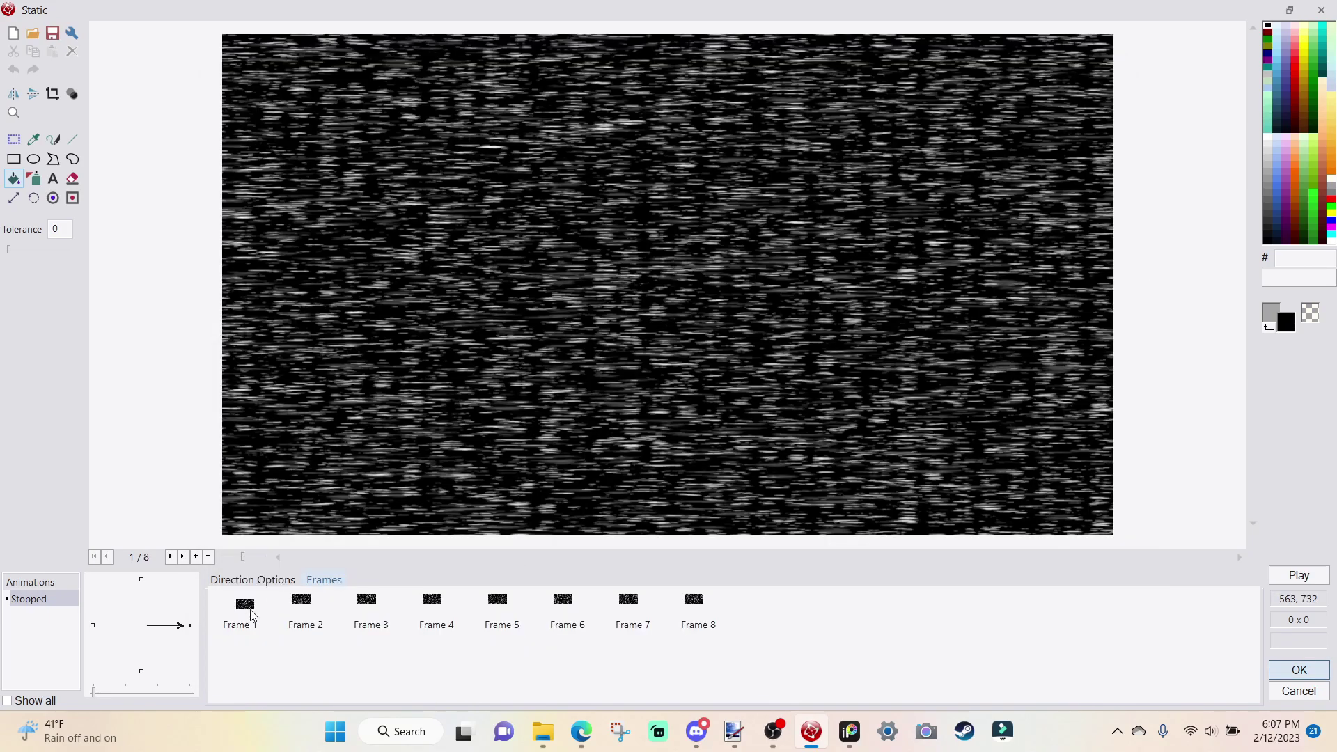
{"action": "left_click", "coordinate": [253, 615]}
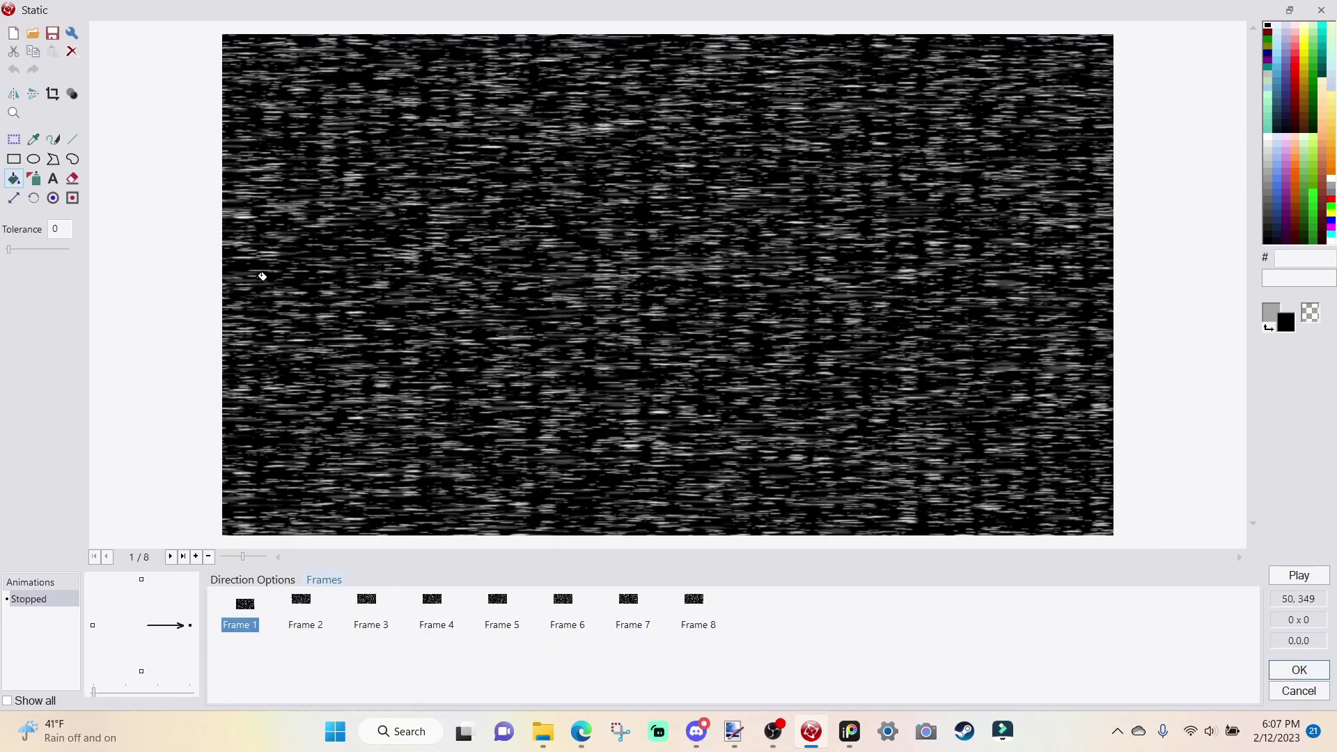
{"action": "left_click", "coordinate": [53, 198]}
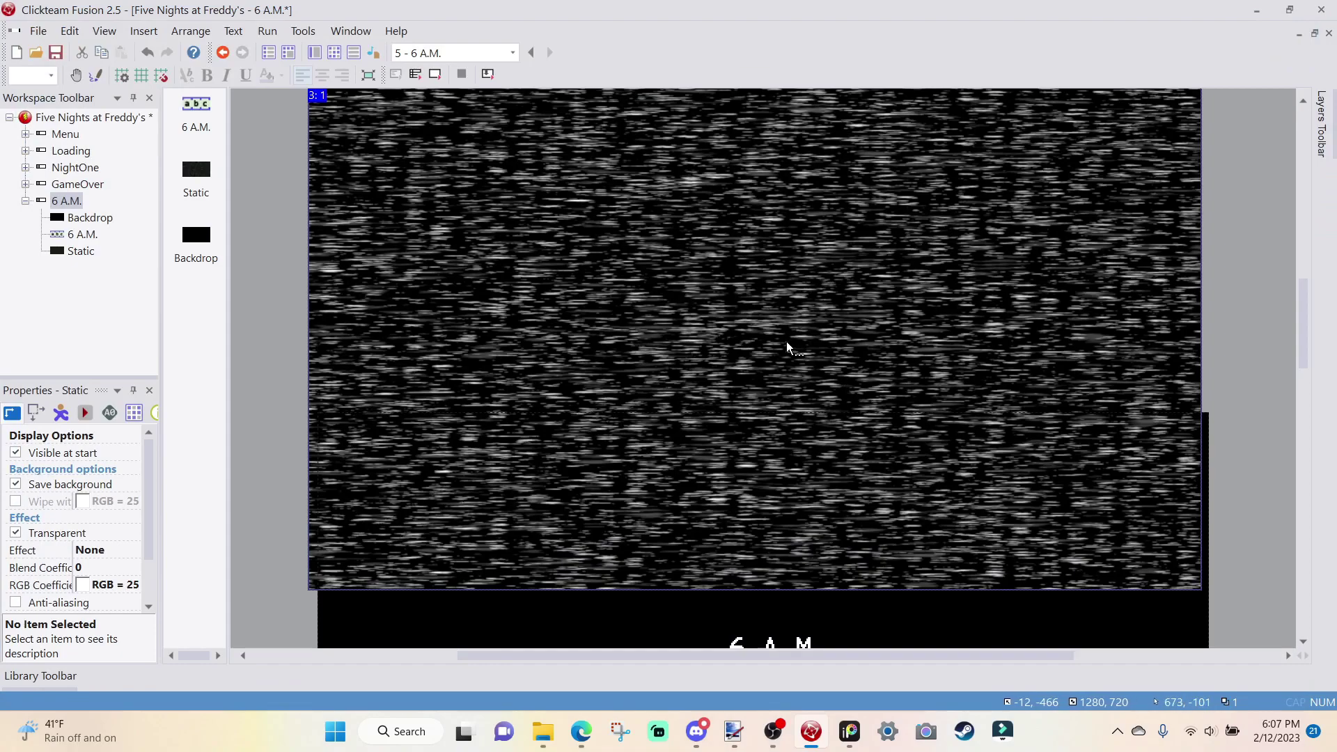
{"action": "left_click_drag", "start_coordinate": [612, 263], "coordinate": [646, 487]}
{"action": "left_click", "coordinate": [657, 337]}
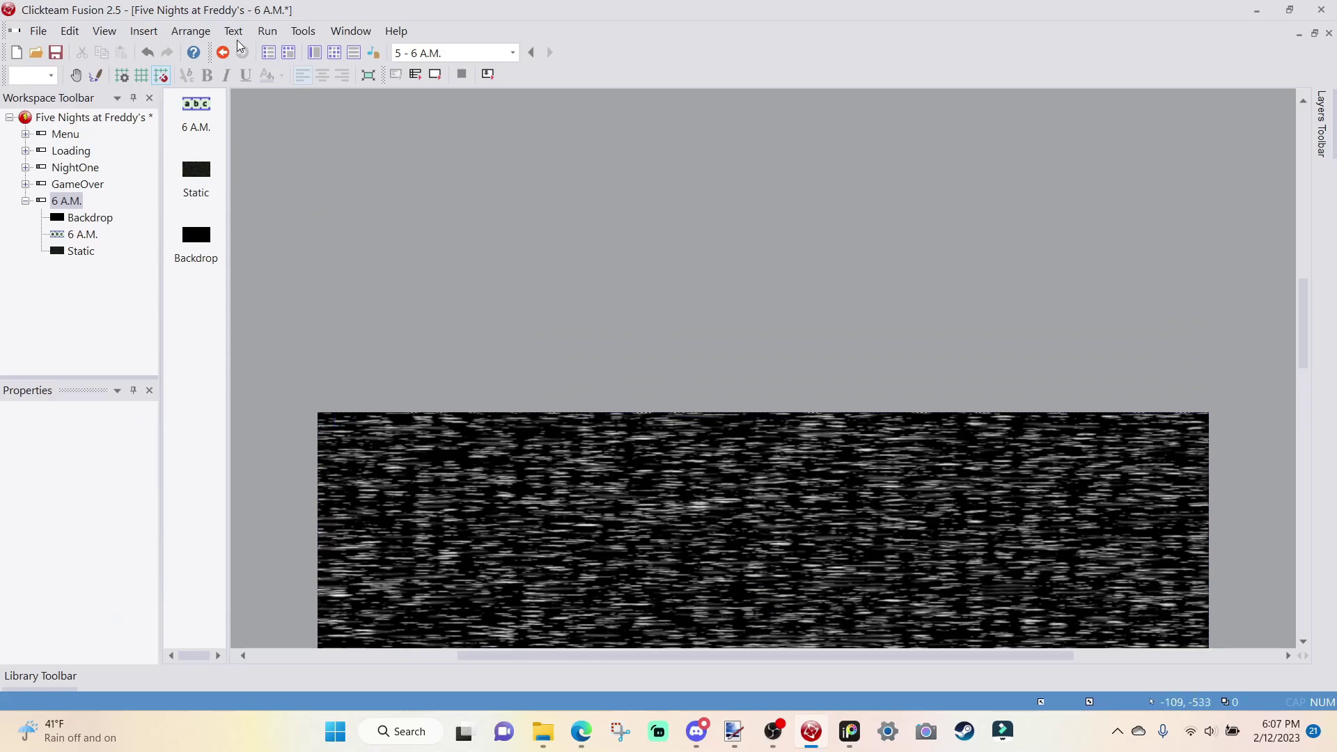
- Create a Start of frame condition in the 6 A.M. event list
{"action": "left_click", "coordinate": [335, 53]}
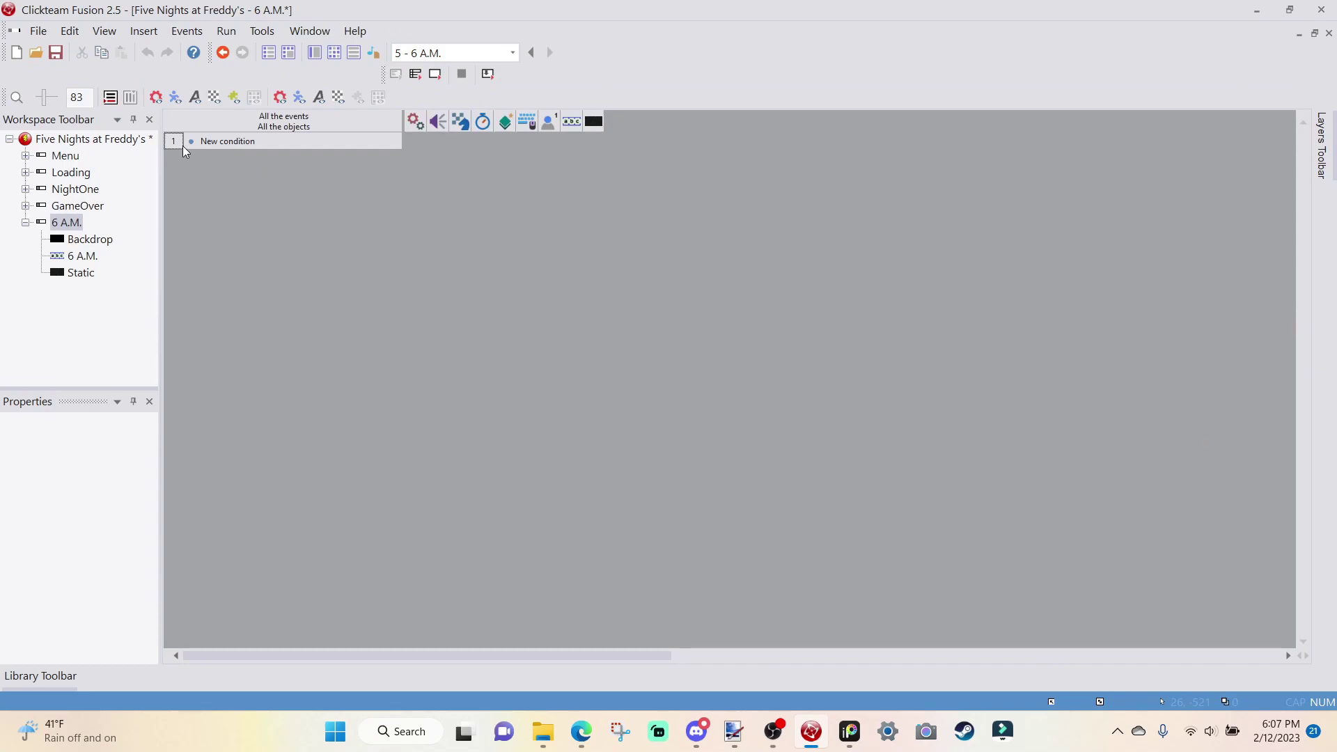
{"action": "left_click", "coordinate": [221, 142]}
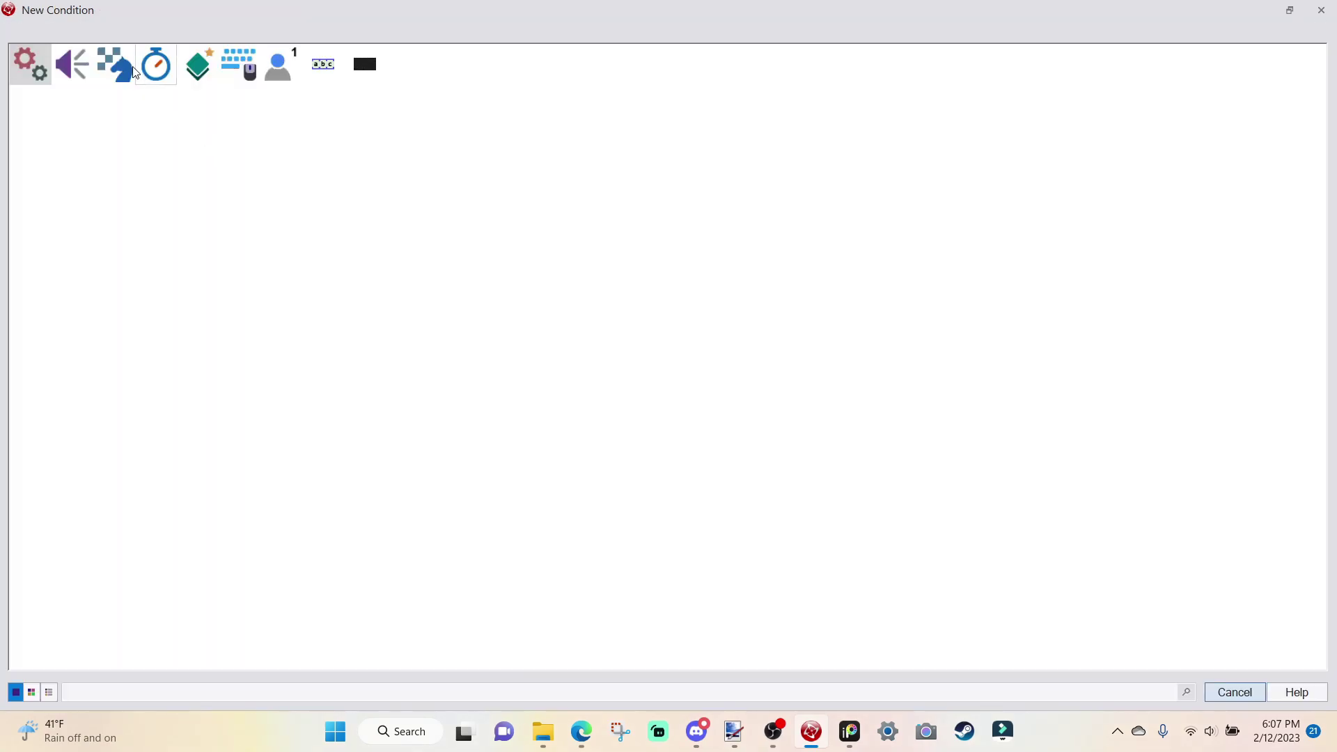
{"action": "left_click", "coordinate": [126, 65]}
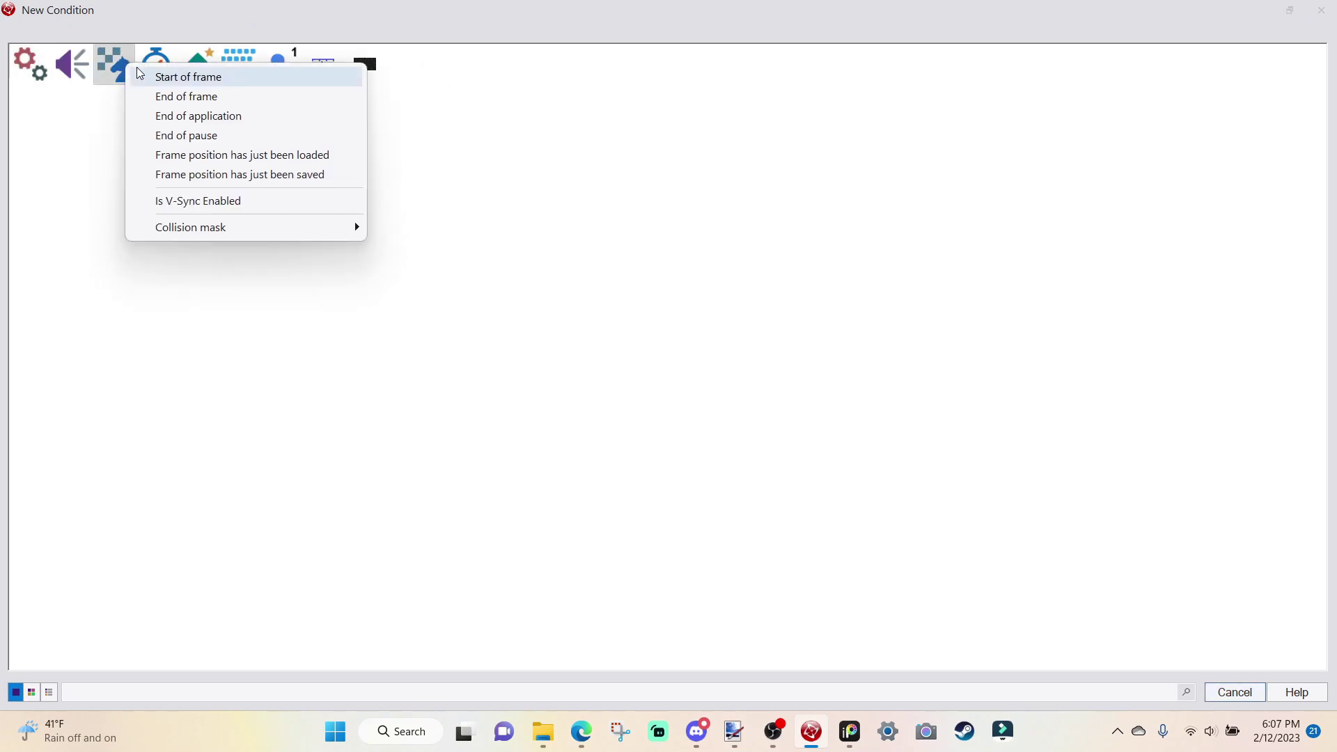
{"action": "left_click", "coordinate": [188, 77]}
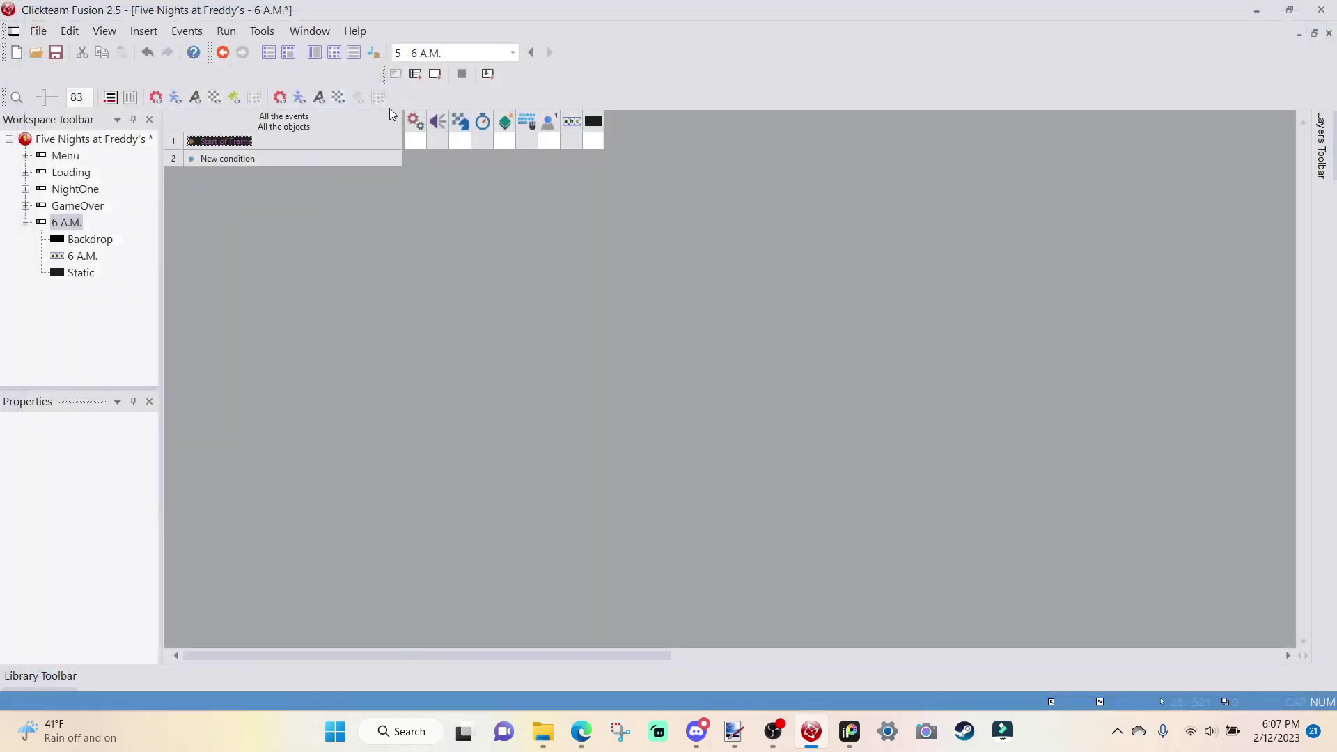
- Add an action setting Static's Alterable Value A to 0
{"action": "right_click", "coordinate": [596, 142]}
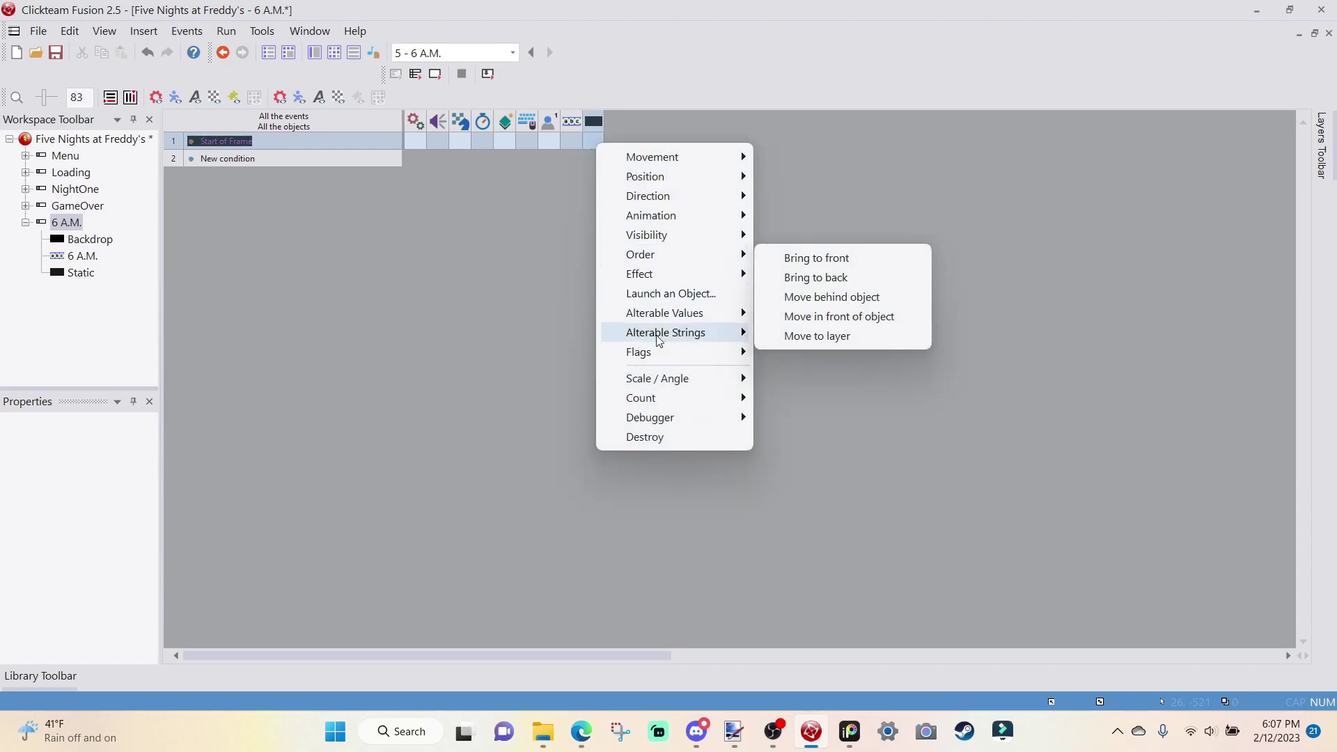
{"action": "mouse_move", "coordinate": [713, 321]}
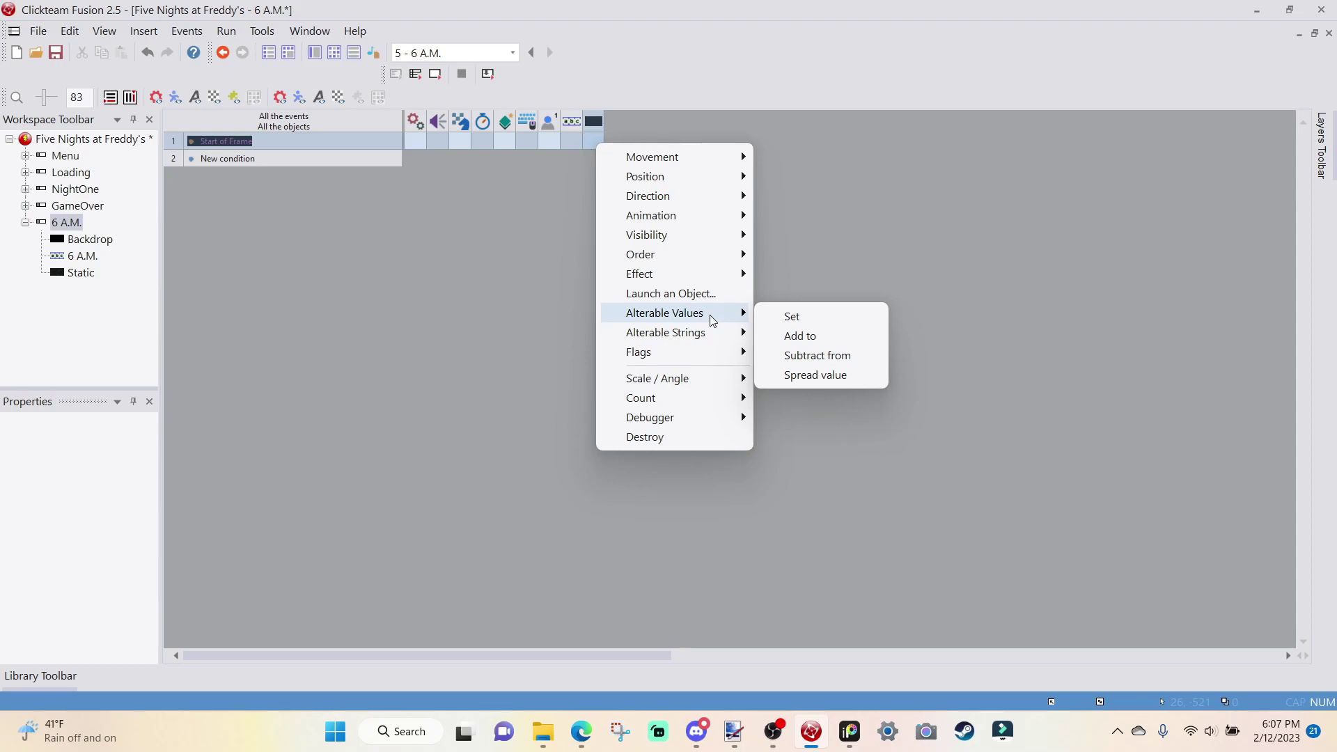
{"action": "left_click", "coordinate": [774, 316]}
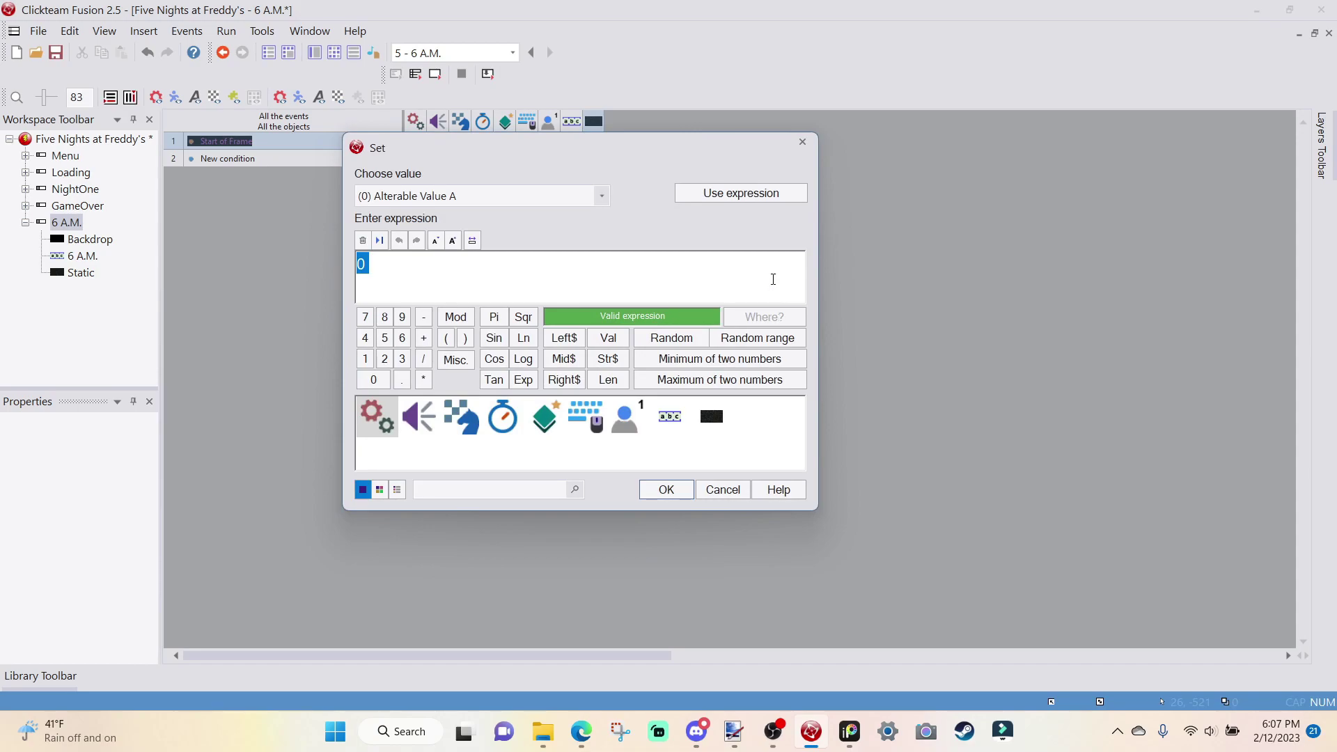
{"action": "key", "text": "Return"}
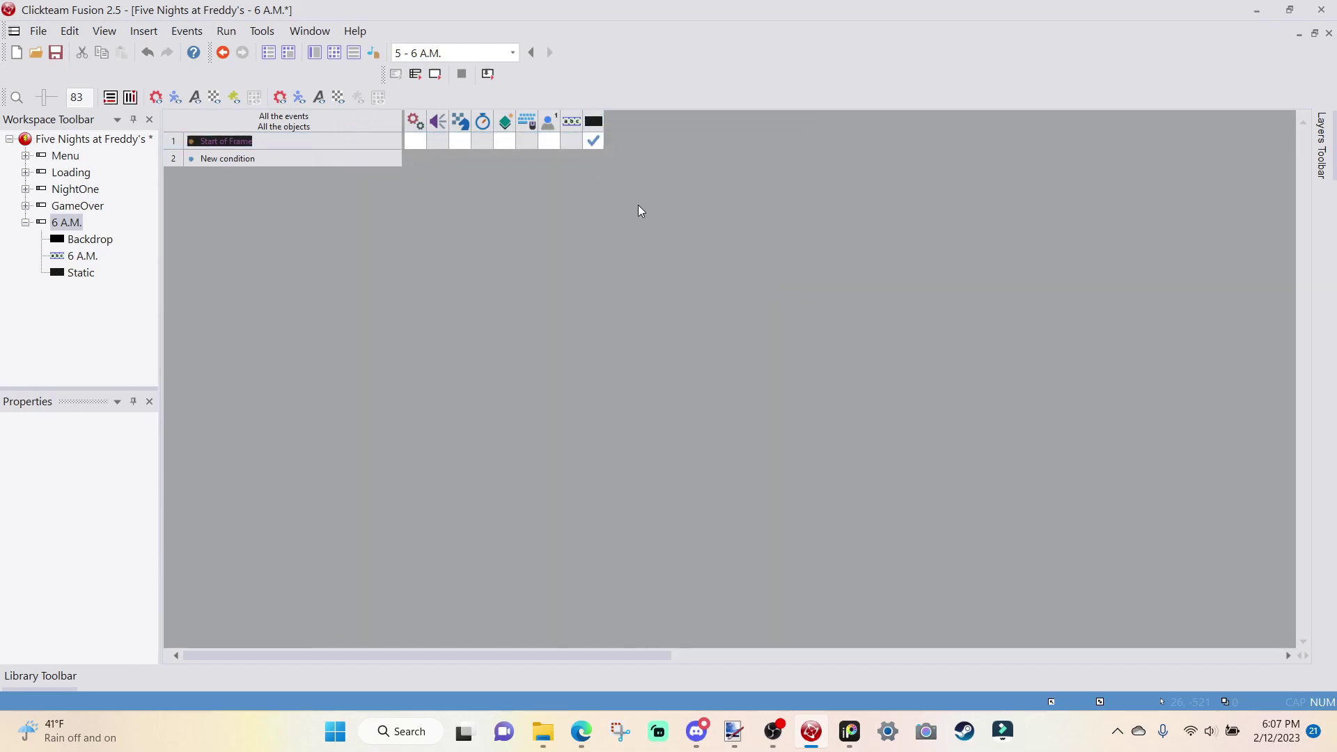
- Add a condition testing that Static's Alterable Value A equals 1
{"action": "left_click", "coordinate": [252, 160]}
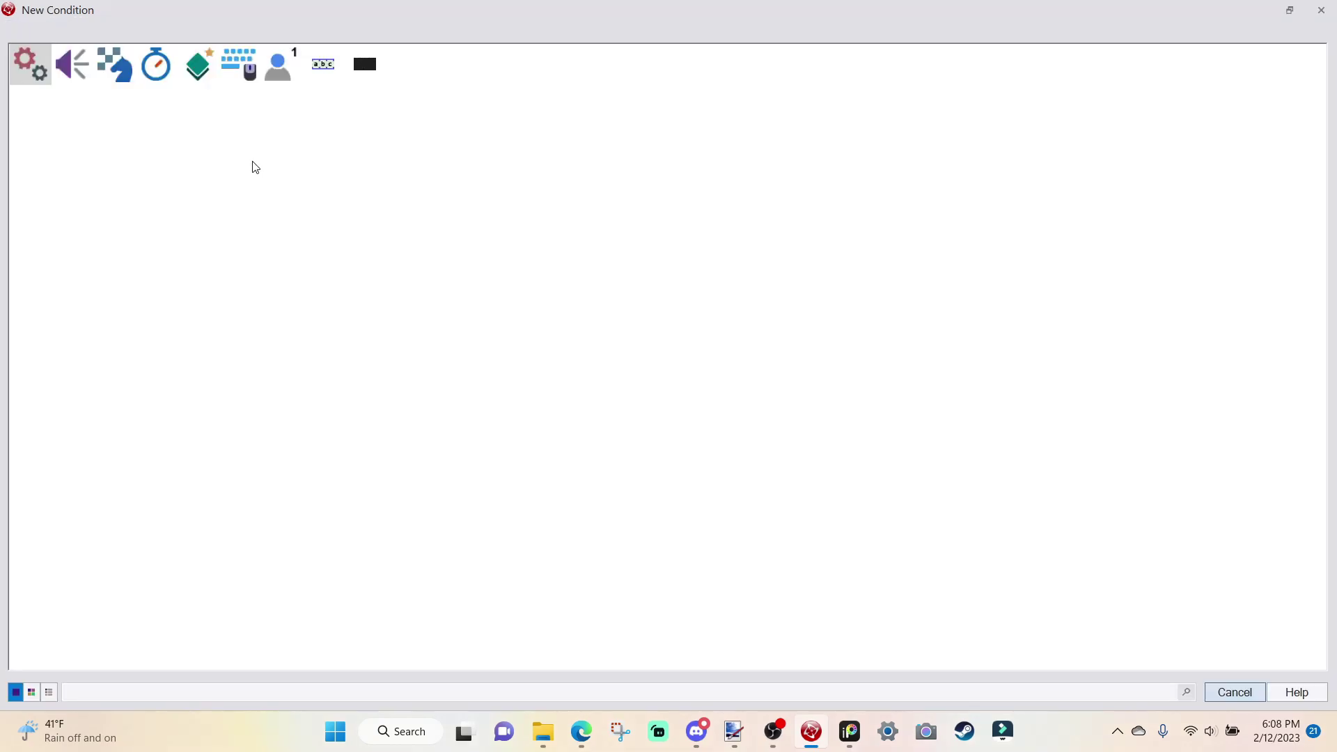
{"action": "left_click", "coordinate": [371, 72]}
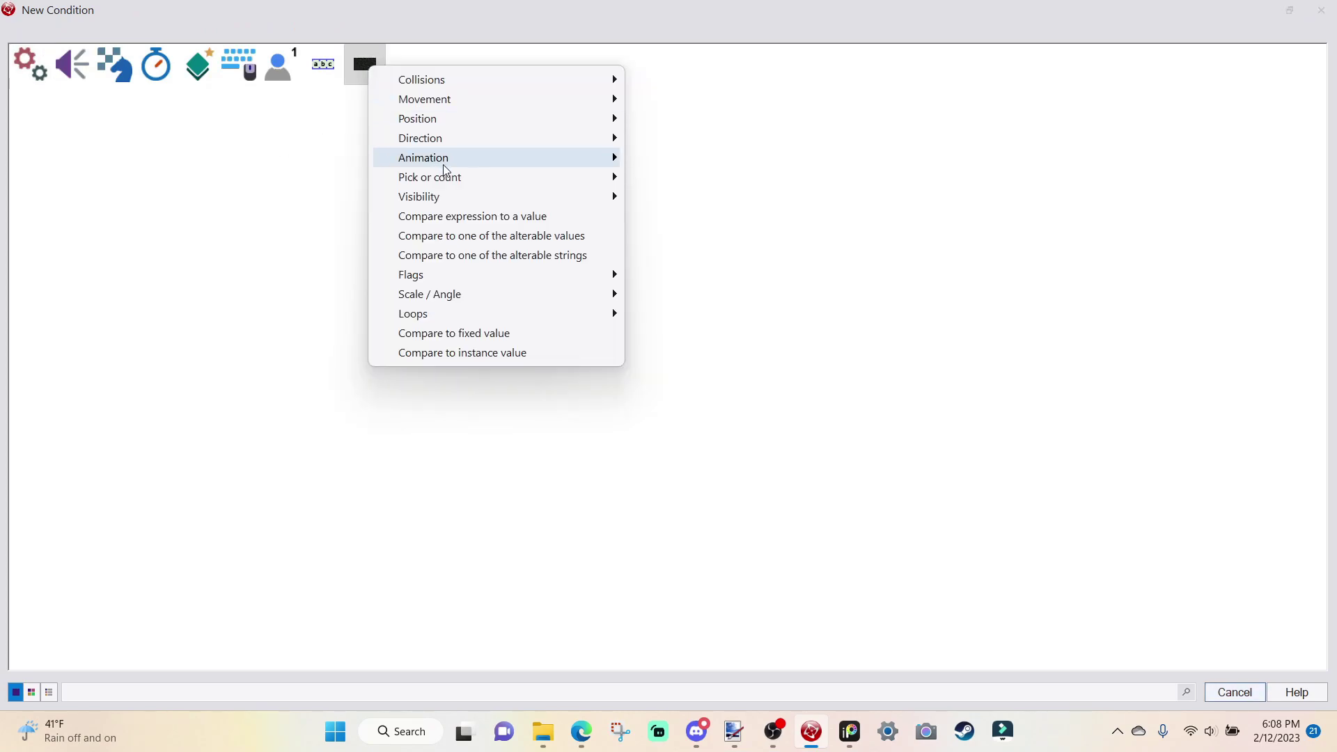
{"action": "mouse_move", "coordinate": [449, 176]}
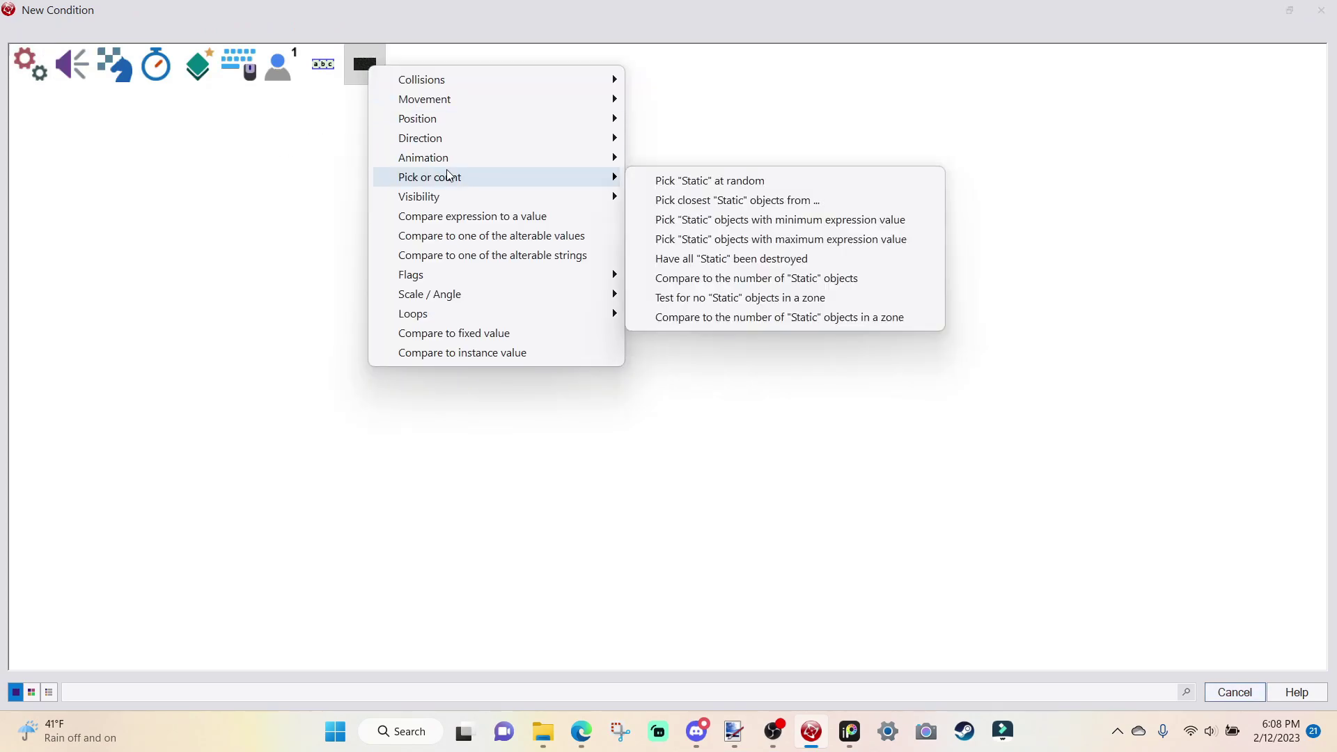
{"action": "left_click", "coordinate": [501, 237]}
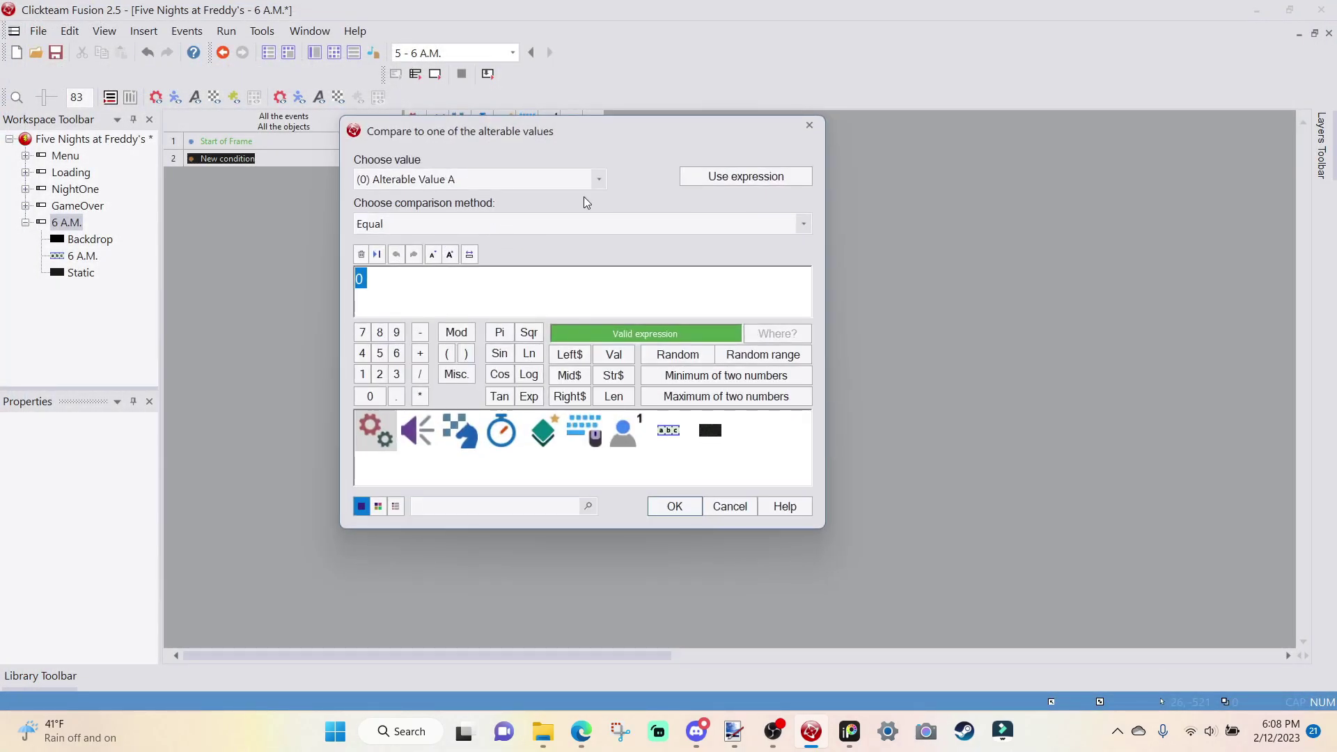
{"action": "type", "text": "1"}
{"action": "key", "text": "Return"}
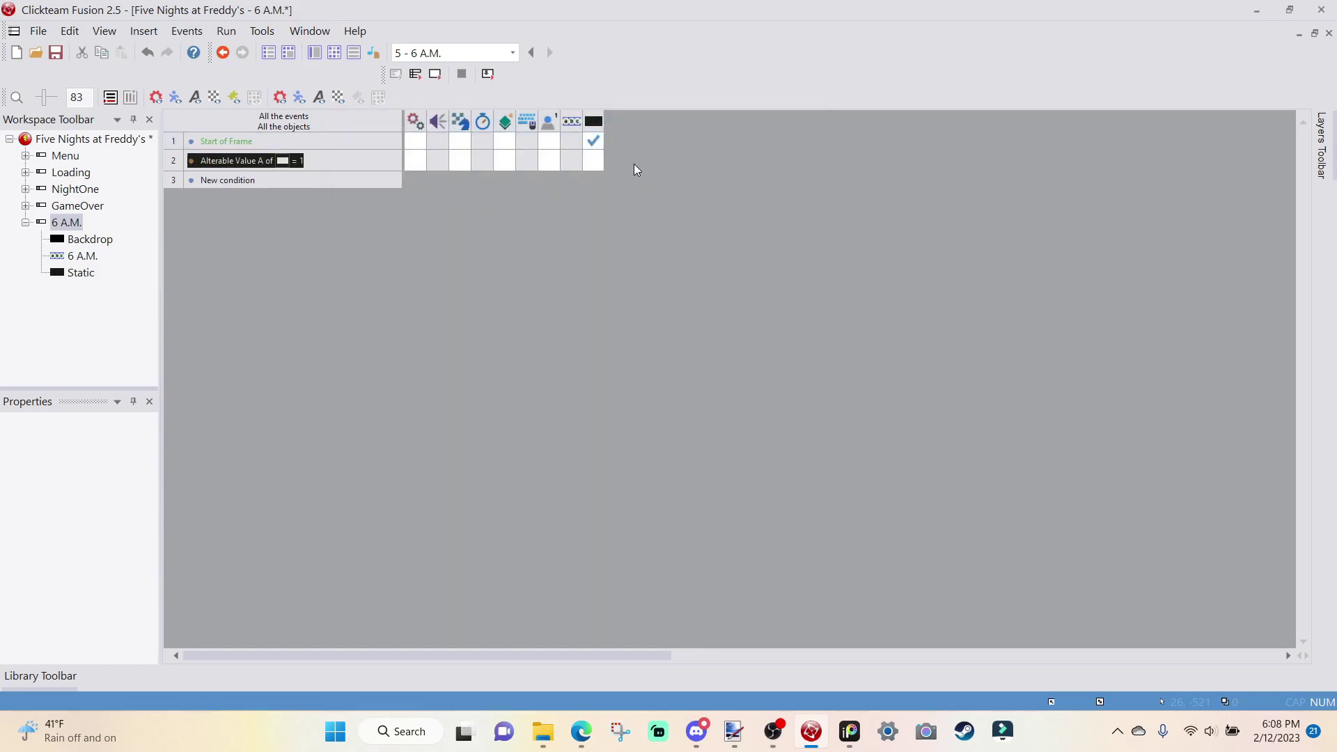
- Set Static's alpha-blending coefficient to AlphaCoef("Static") + 3
{"action": "left_click", "coordinate": [591, 166]}
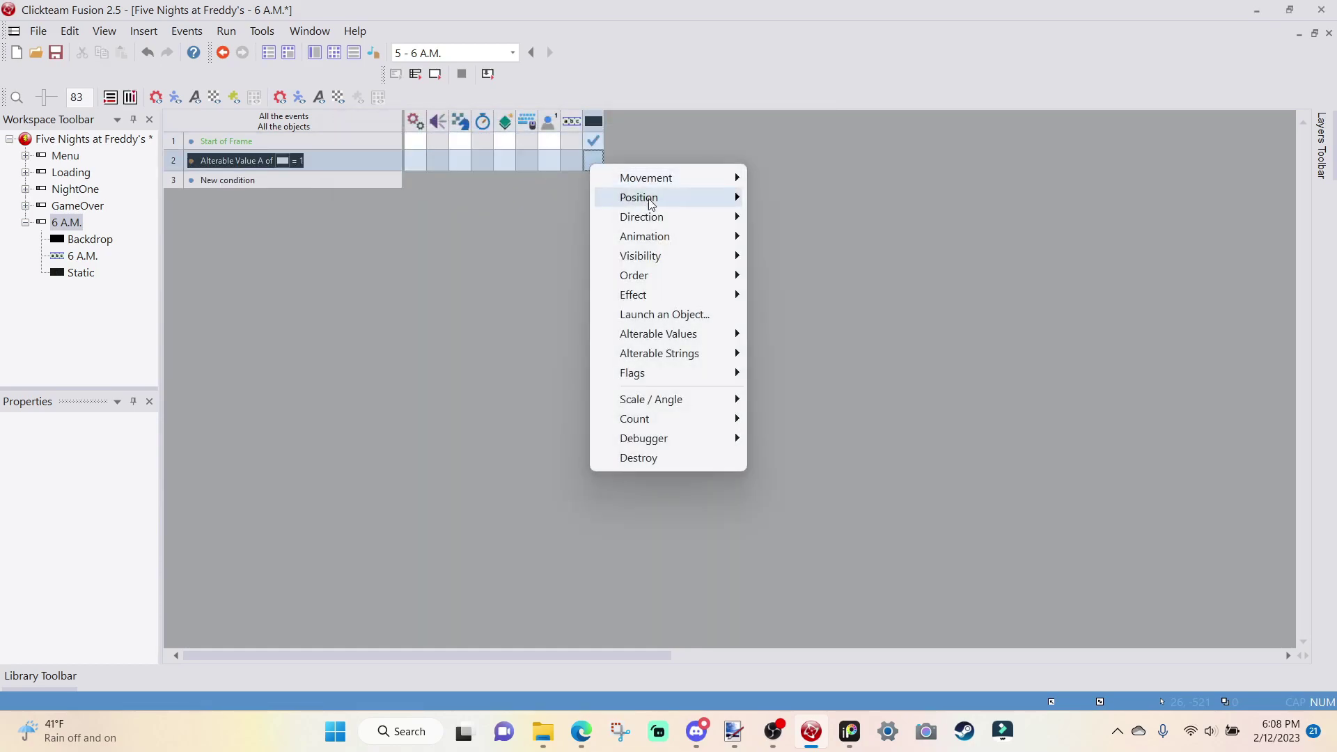
{"action": "mouse_move", "coordinate": [670, 297]}
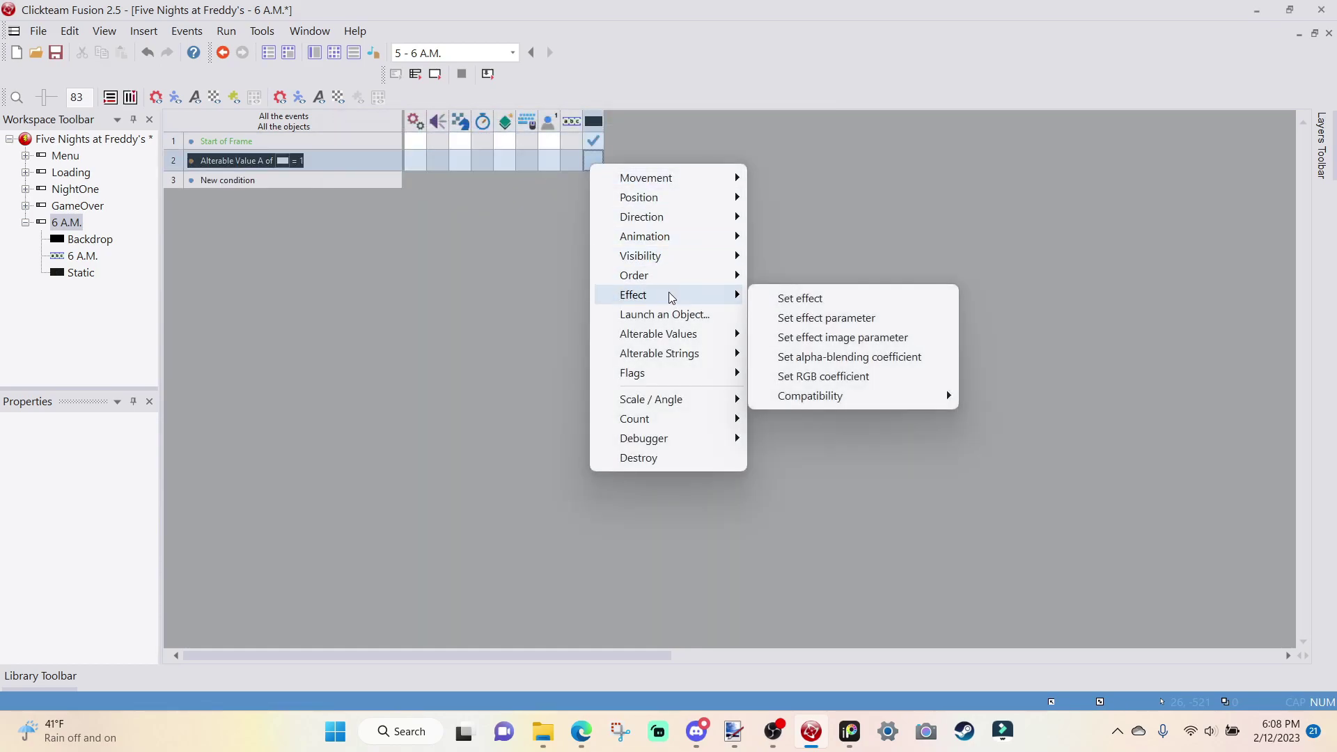
{"action": "left_click", "coordinate": [903, 357]}
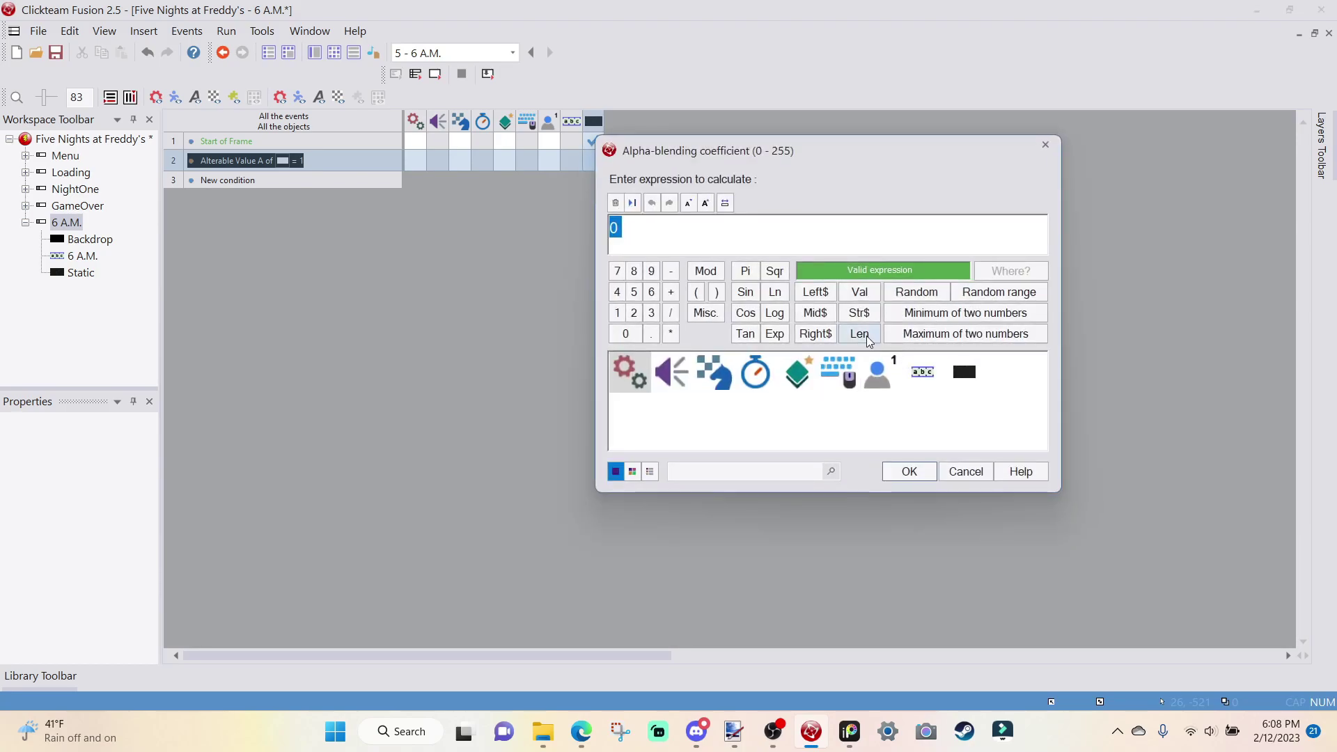
{"action": "left_click", "coordinate": [976, 376]}
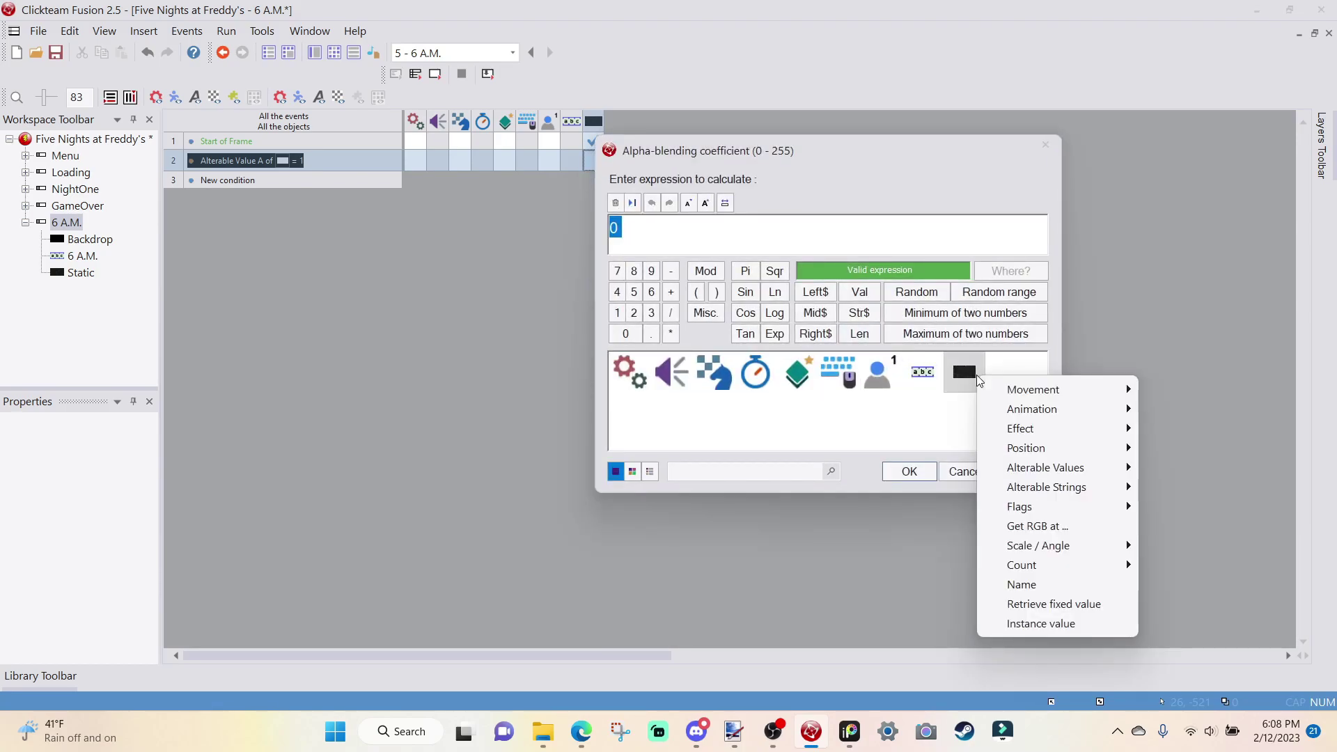
{"action": "mouse_move", "coordinate": [1011, 435]}
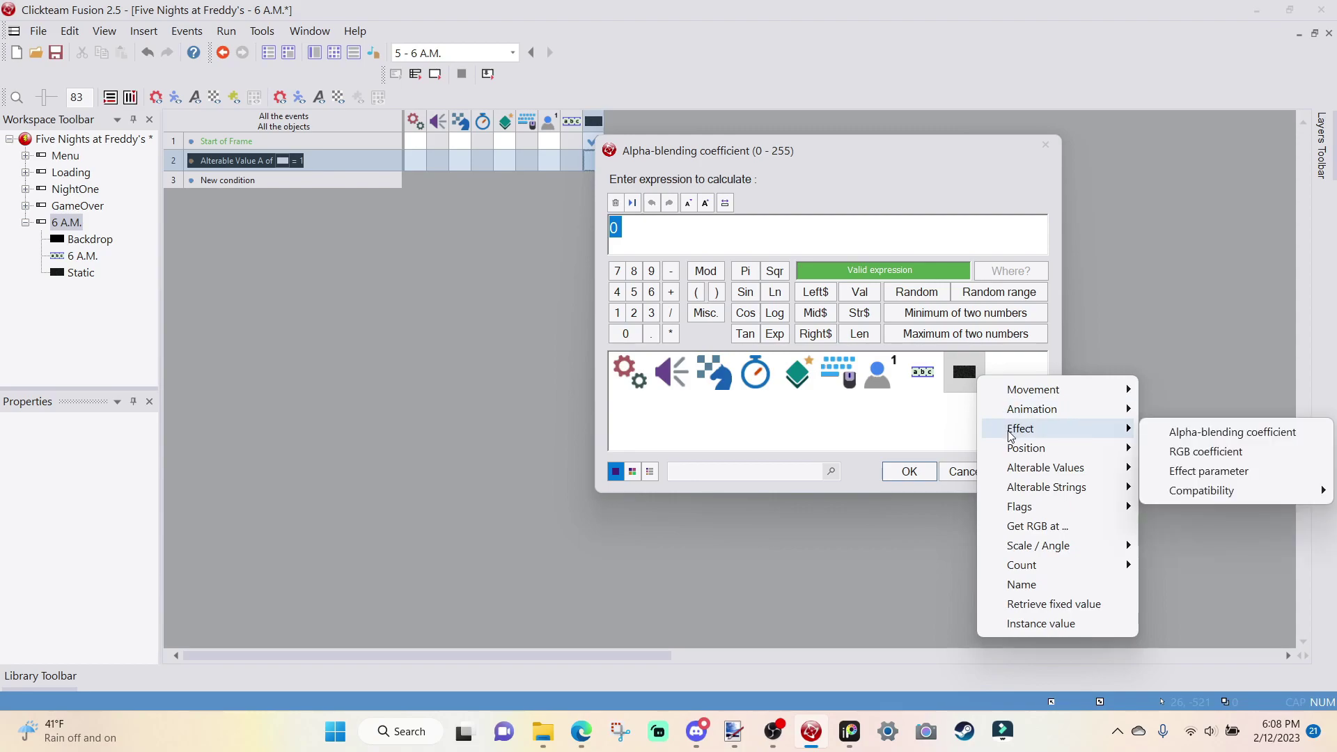
{"action": "left_click", "coordinate": [1232, 432]}
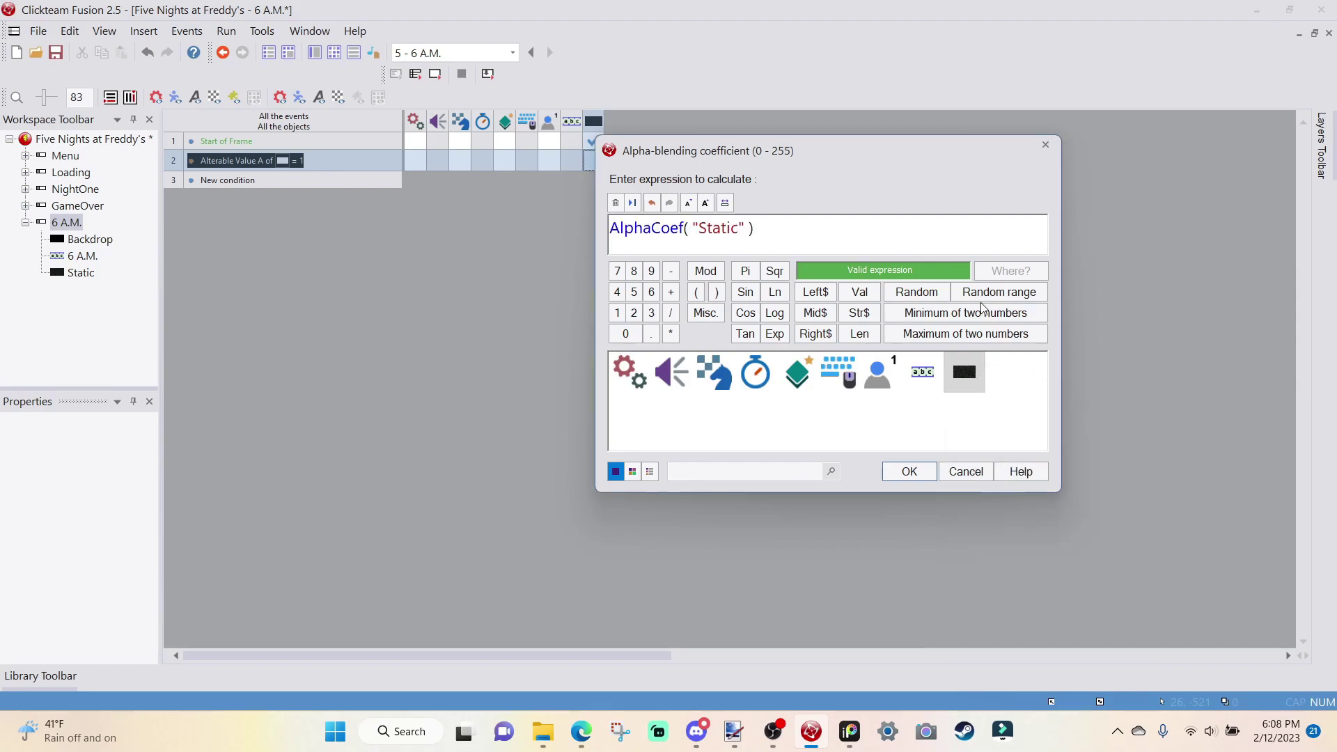
{"action": "type", "text": "+ 3"}
{"action": "key", "text": "Return"}
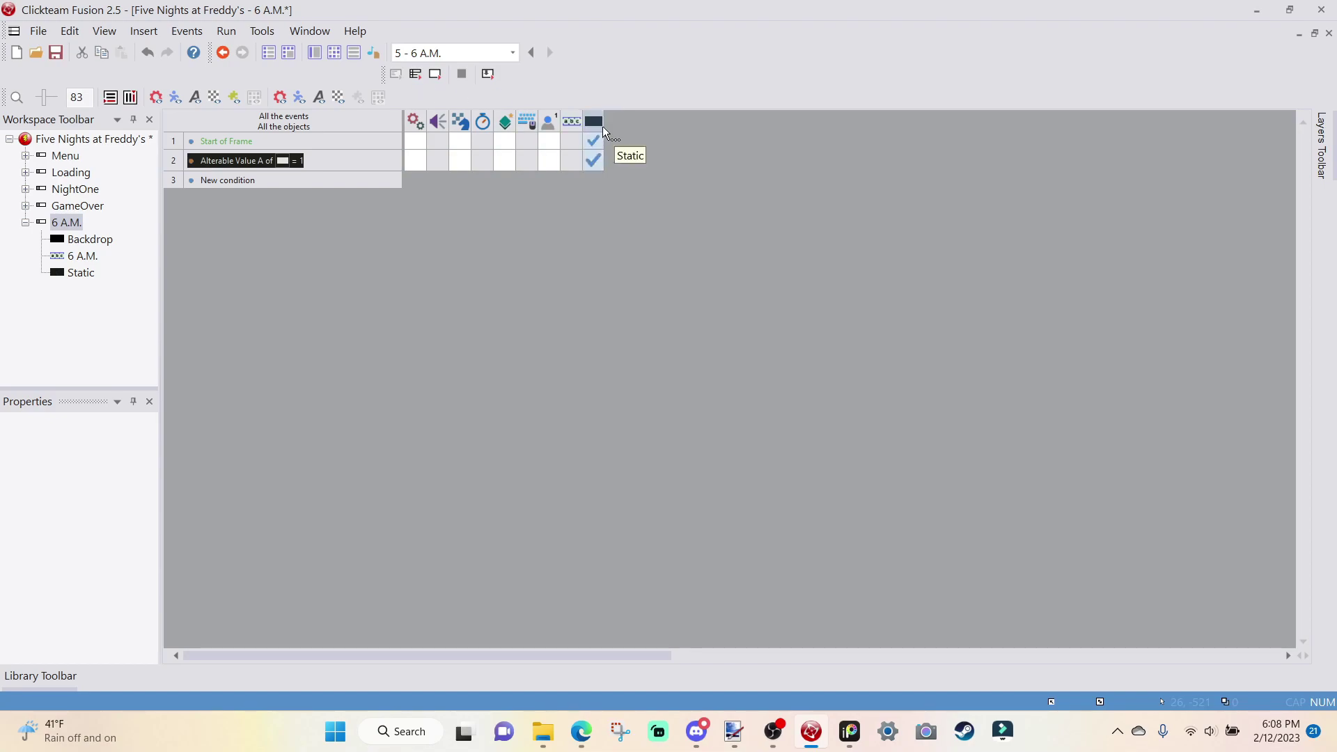
- Select the Static object in the frame layout, then run a preview of the 6 A.M. frame
{"action": "left_click", "coordinate": [315, 52]}
{"action": "left_click", "coordinate": [654, 522]}
{"action": "scroll", "coordinate": [1016, 307], "scroll_direction": "down", "scroll_amount": 5}
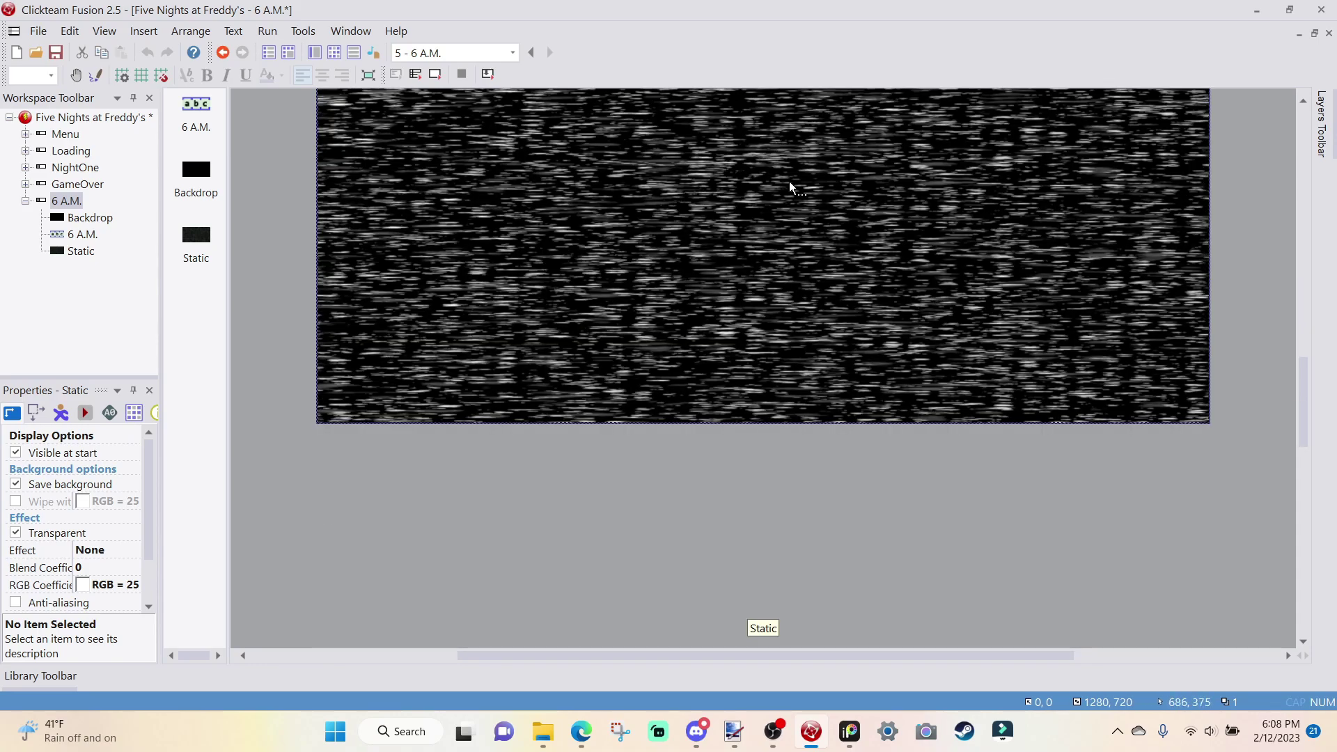
{"action": "scroll", "coordinate": [825, 306], "scroll_direction": "up", "scroll_amount": 2}
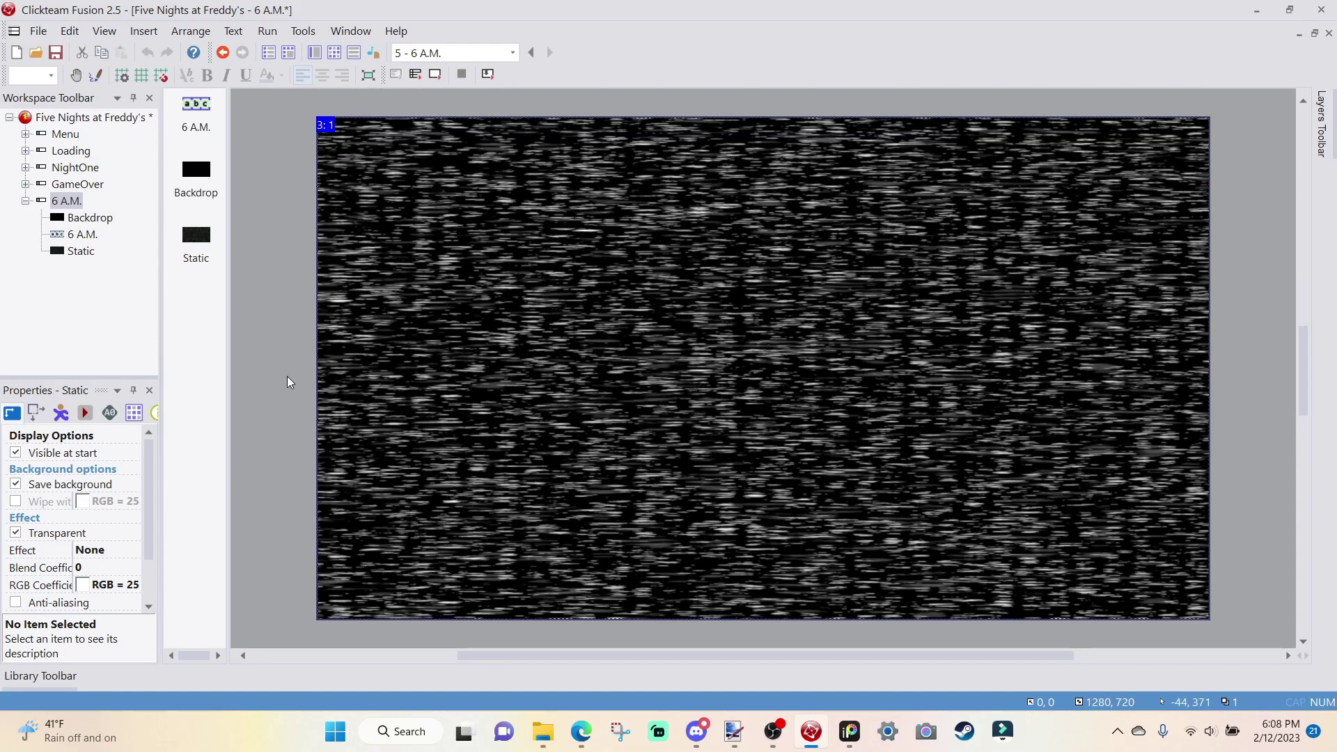
{"action": "left_click", "coordinate": [335, 54]}
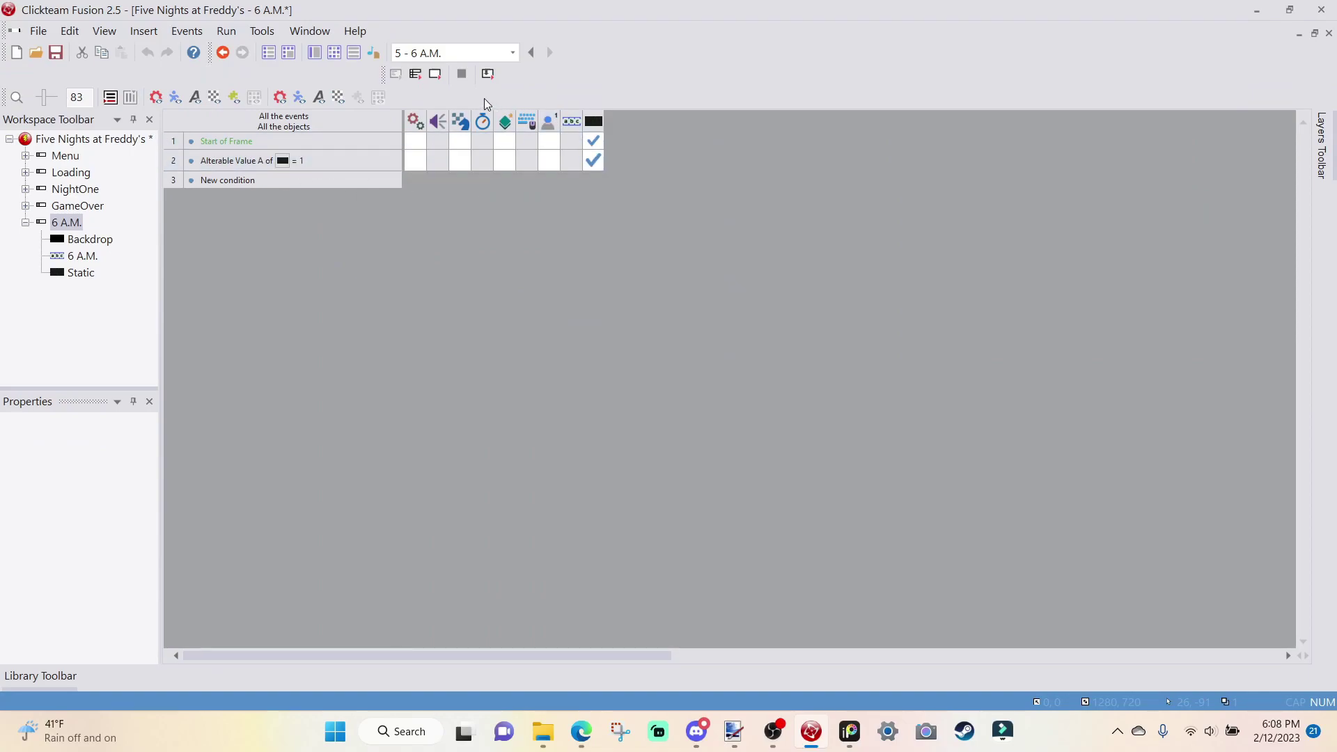
{"action": "left_click", "coordinate": [434, 74]}
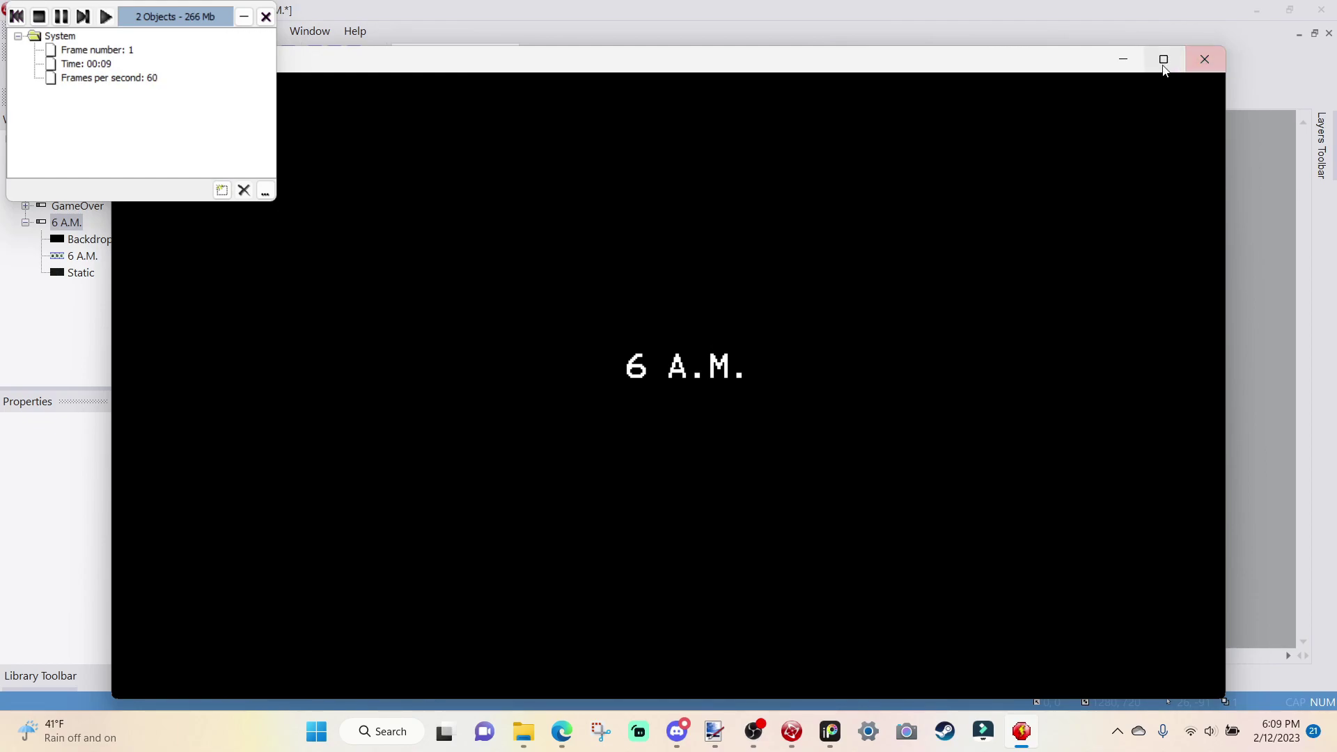
{"action": "mouse_move", "coordinate": [1168, 69]}
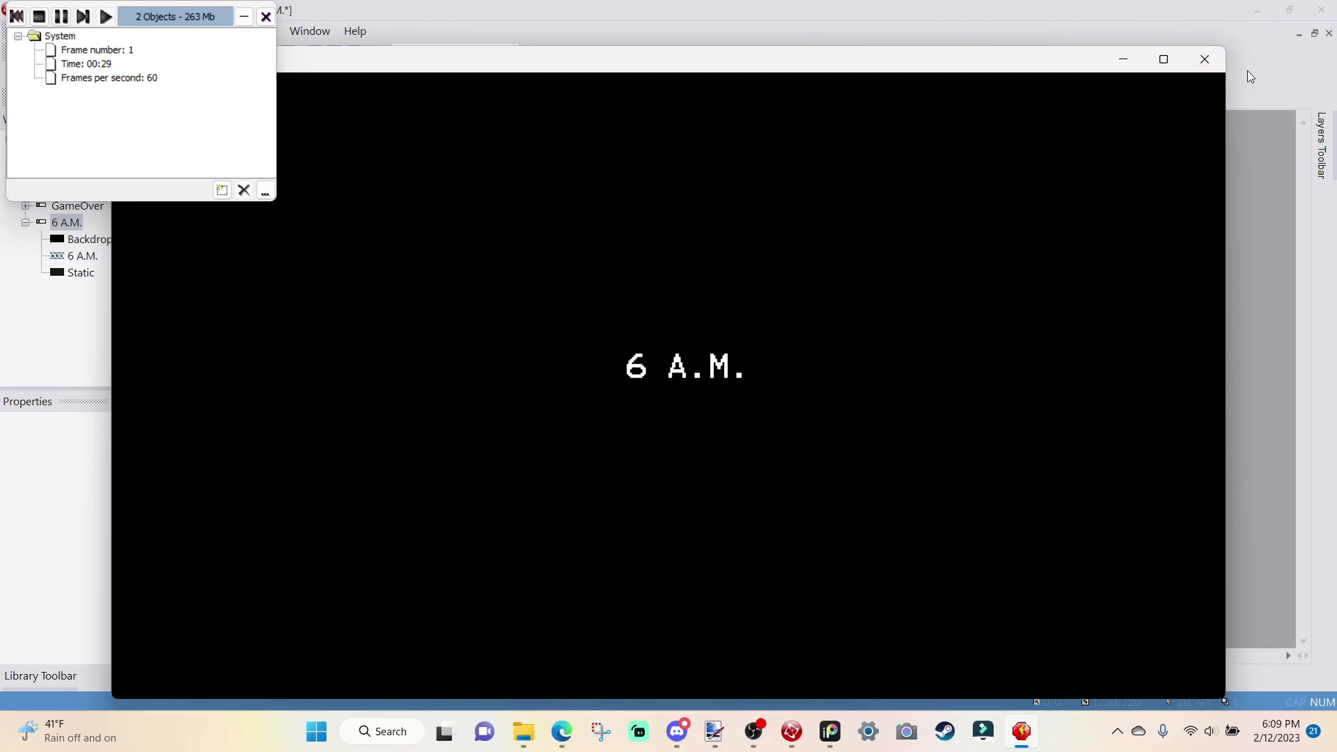
- Close the preview, check NightOne's 12 A.M. text, and reopen the 6 A.M. event list
{"action": "left_click", "coordinate": [1204, 60]}
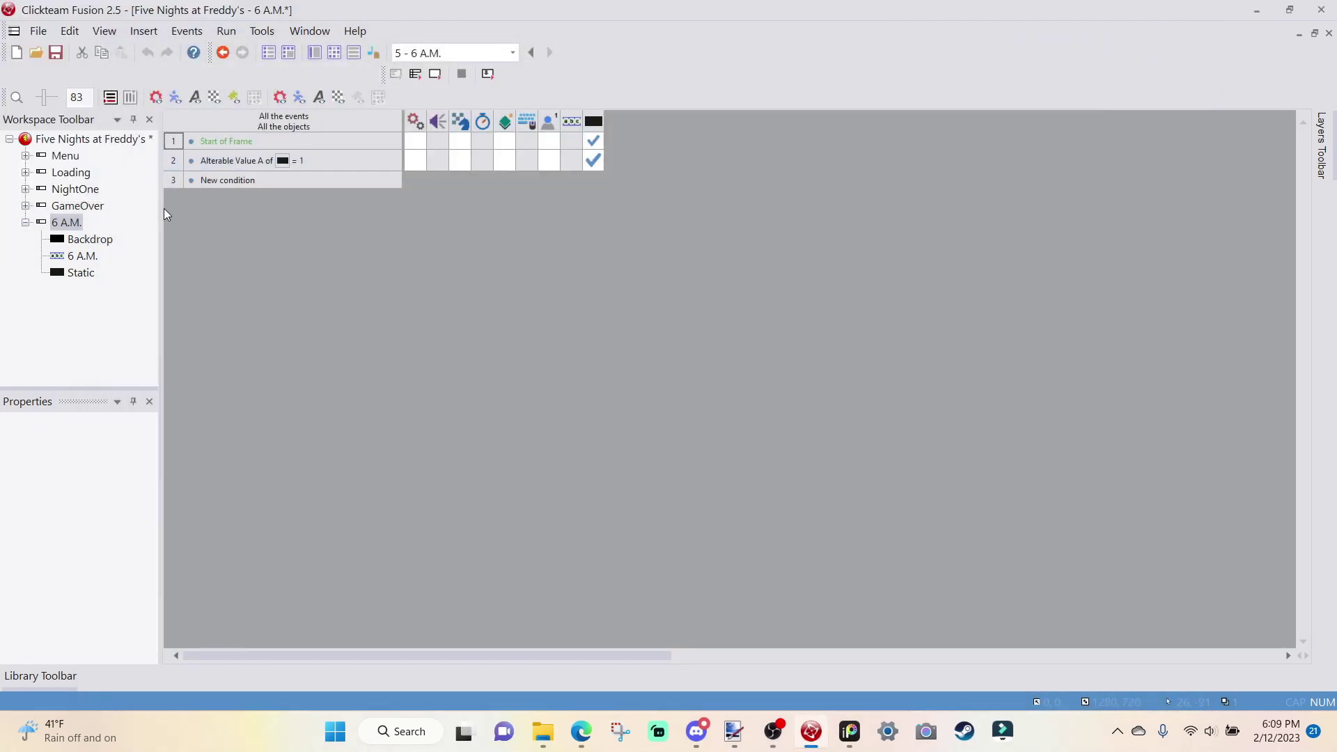
{"action": "double_click", "coordinate": [87, 189]}
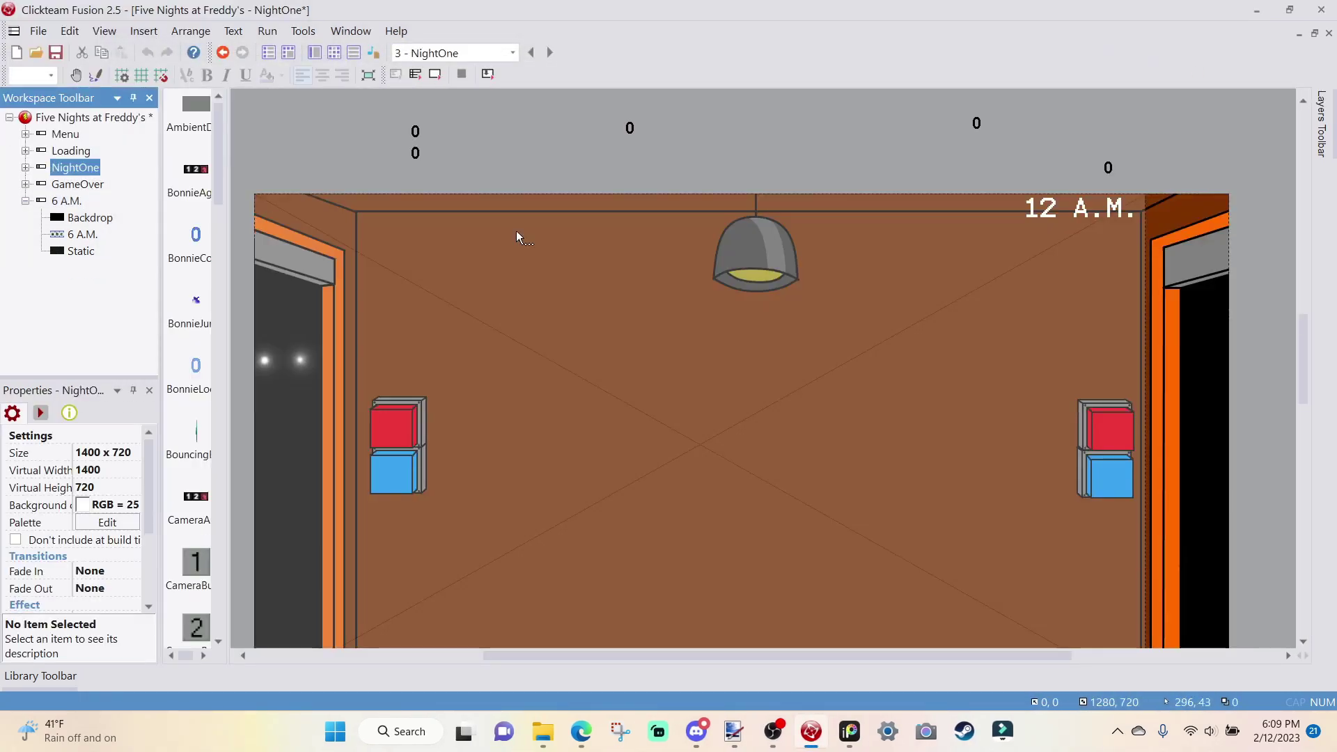
{"action": "left_click", "coordinate": [1037, 211]}
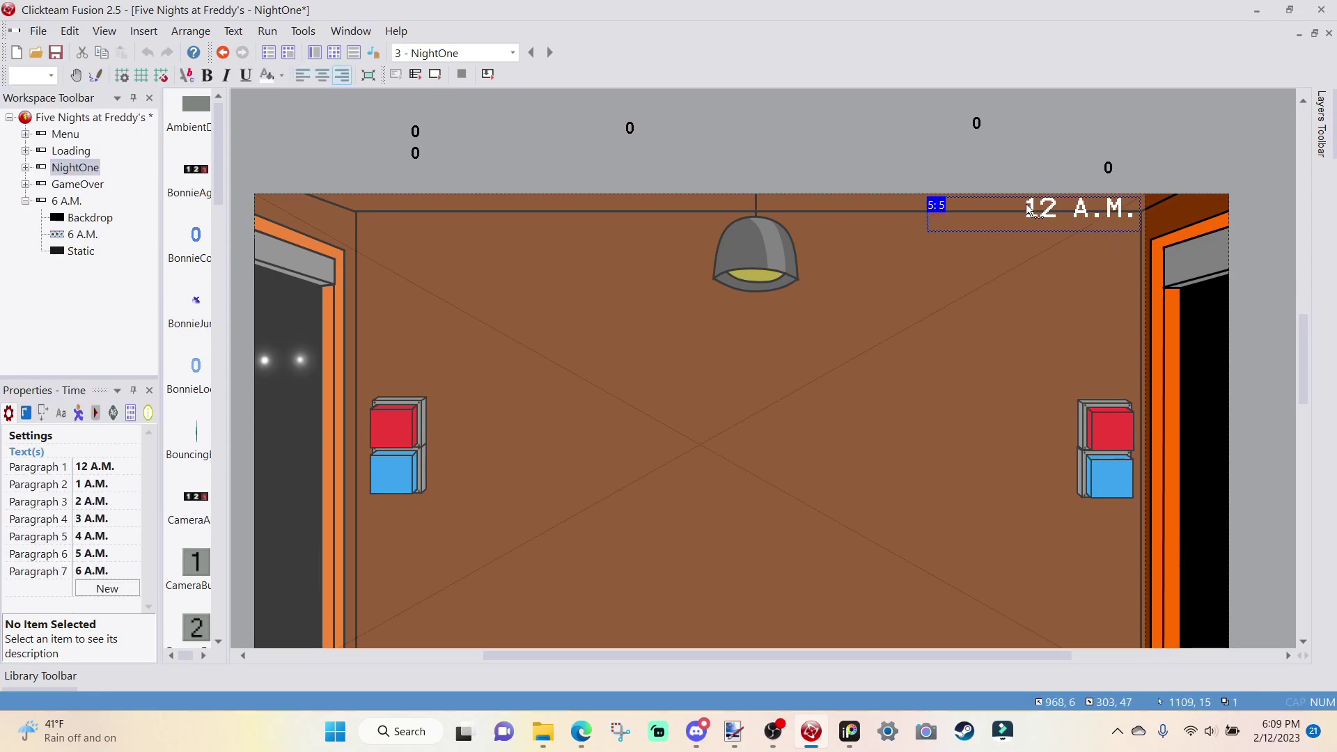
{"action": "double_click", "coordinate": [67, 200]}
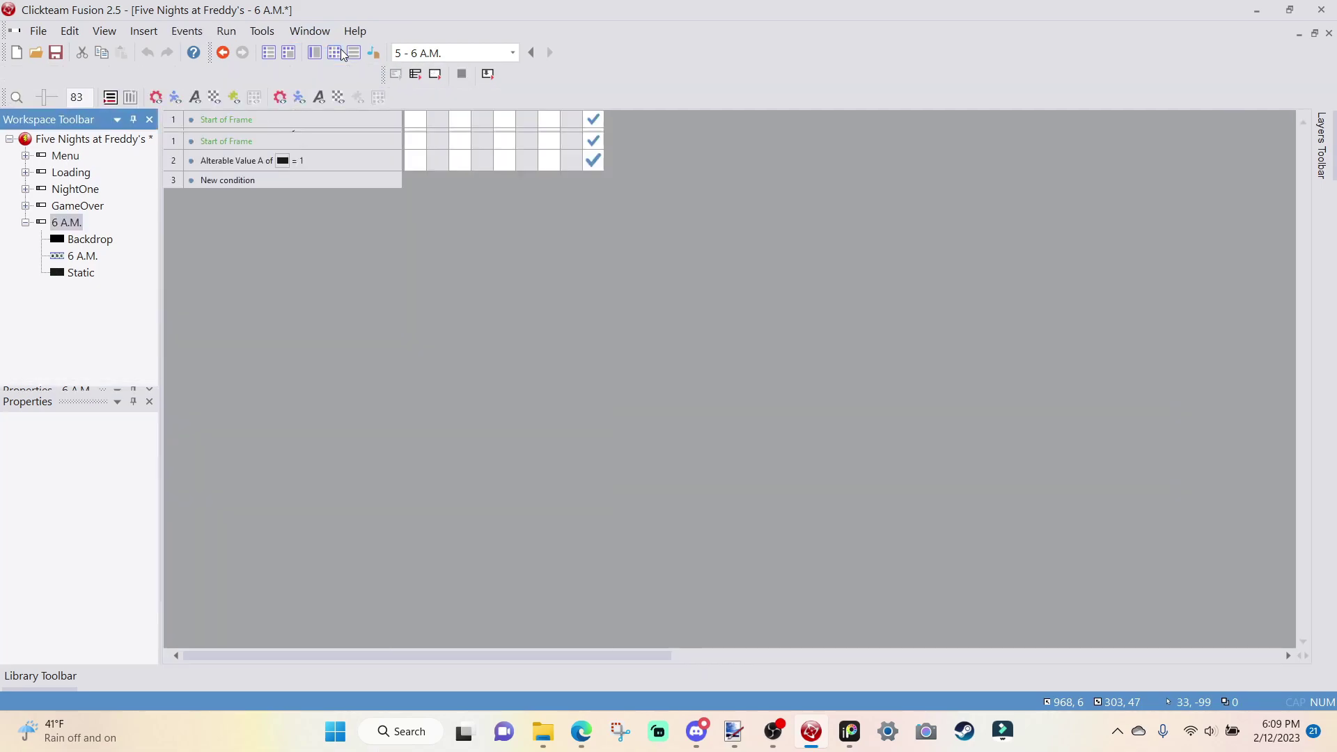
{"action": "left_click", "coordinate": [334, 53]}
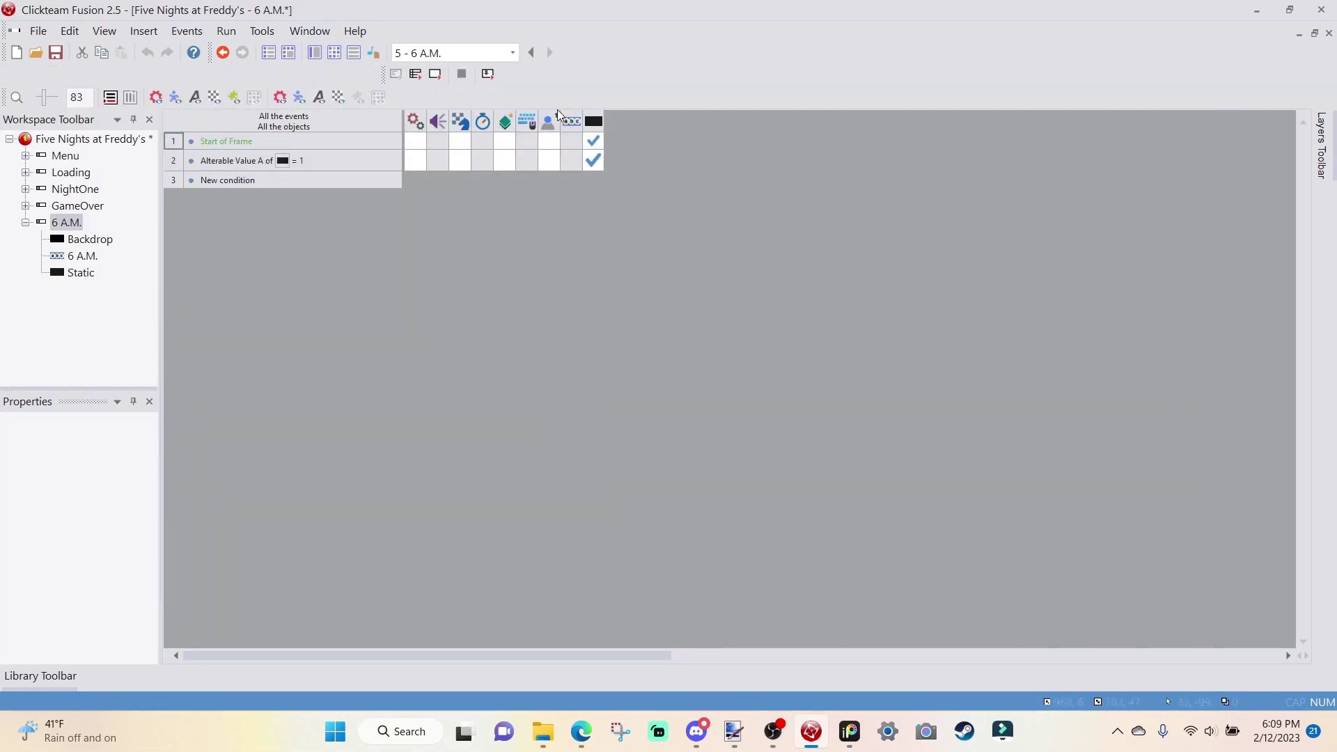
- Make Start of Frame fire the timer event "NextNight" after a 10-second delay
{"action": "left_click", "coordinate": [482, 141]}
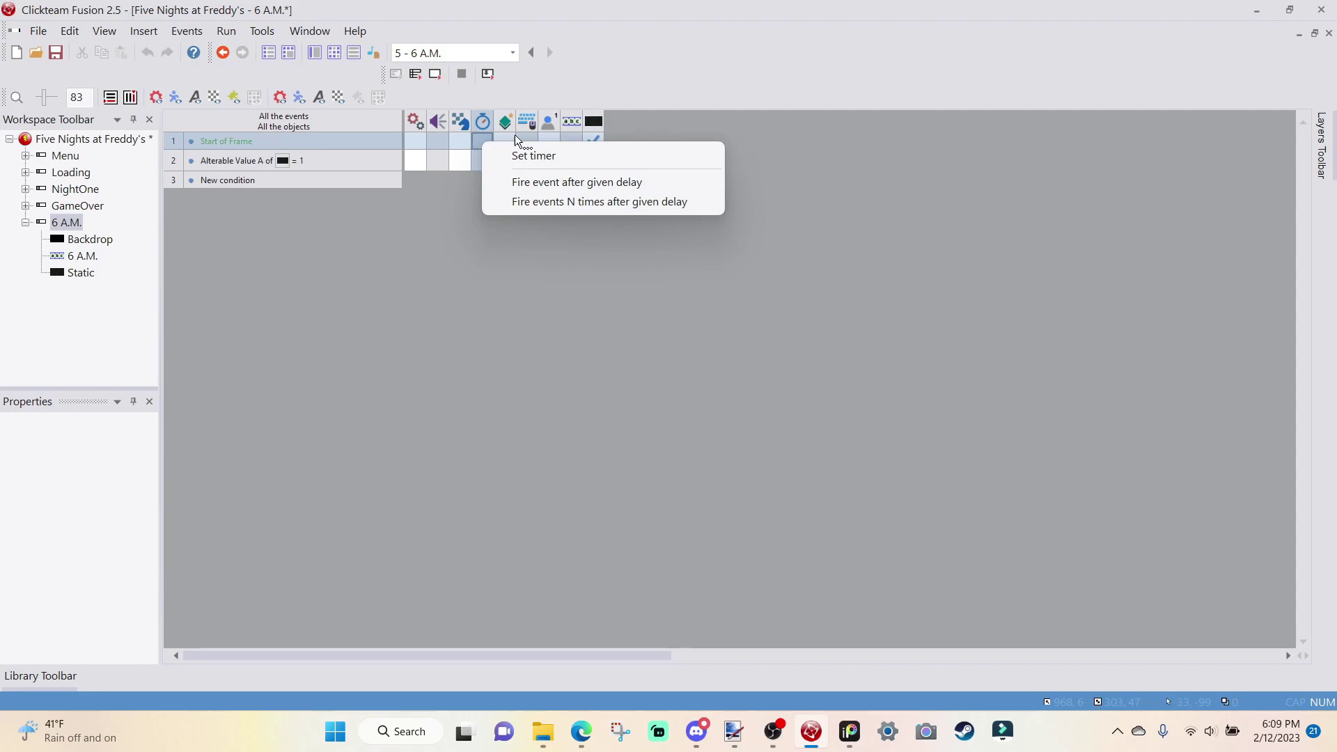
{"action": "left_click", "coordinate": [543, 182]}
{"action": "left_click", "coordinate": [454, 302]}
{"action": "type", "text": "0"}
{"action": "left_click", "coordinate": [478, 402]}
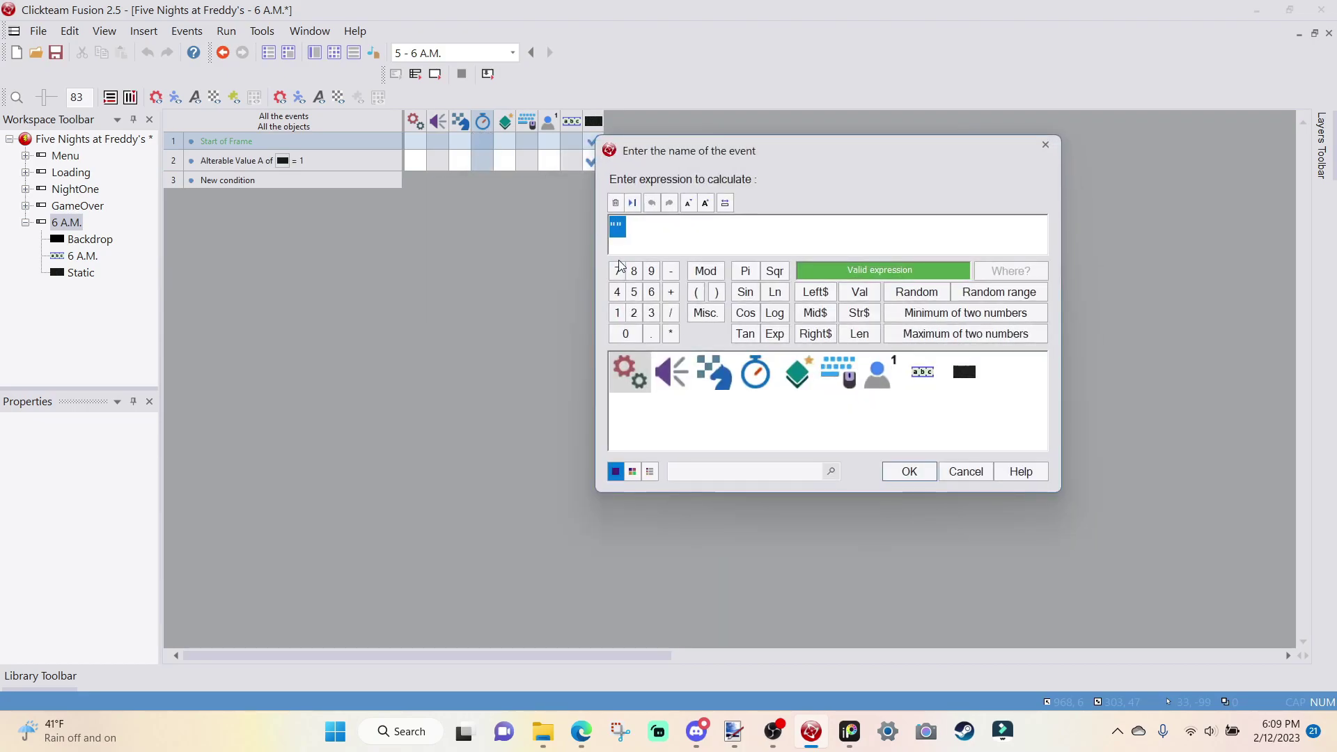
{"action": "type", "text": "\"NextNight\""}
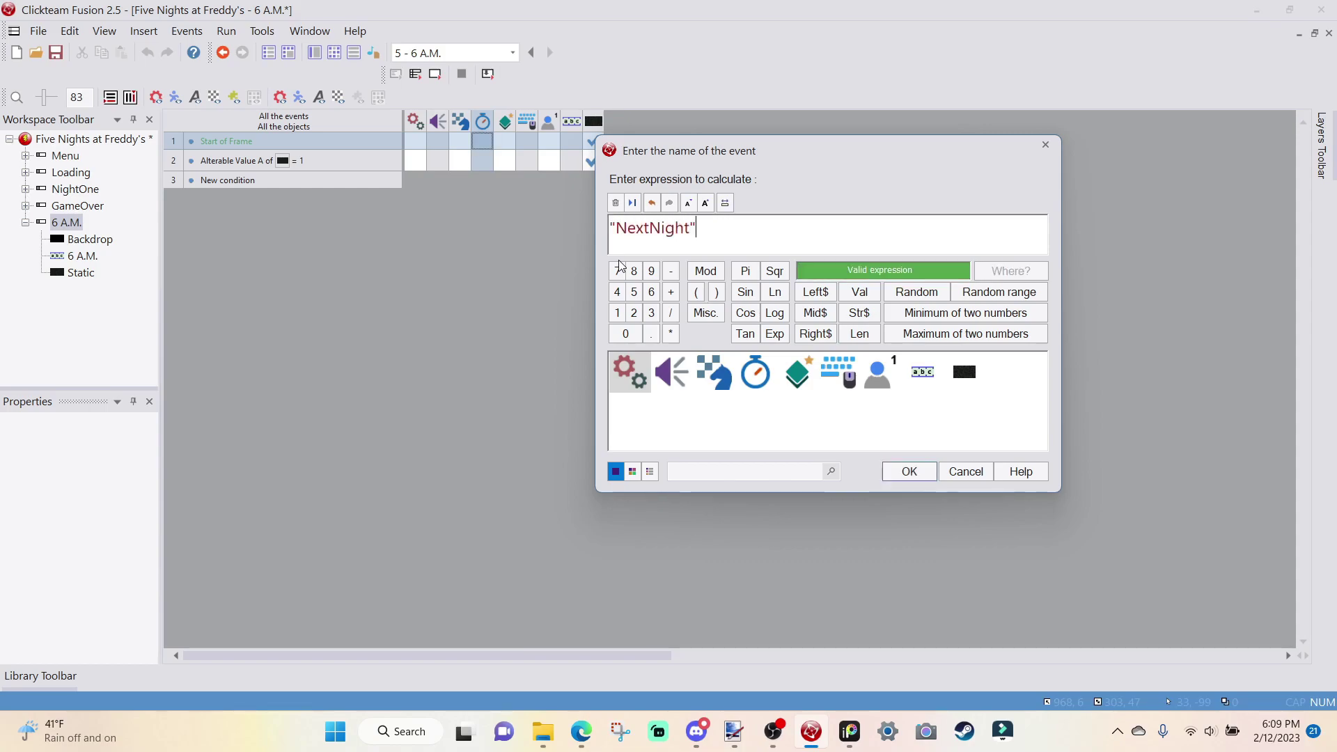
{"action": "key", "text": "ctrl+a"}
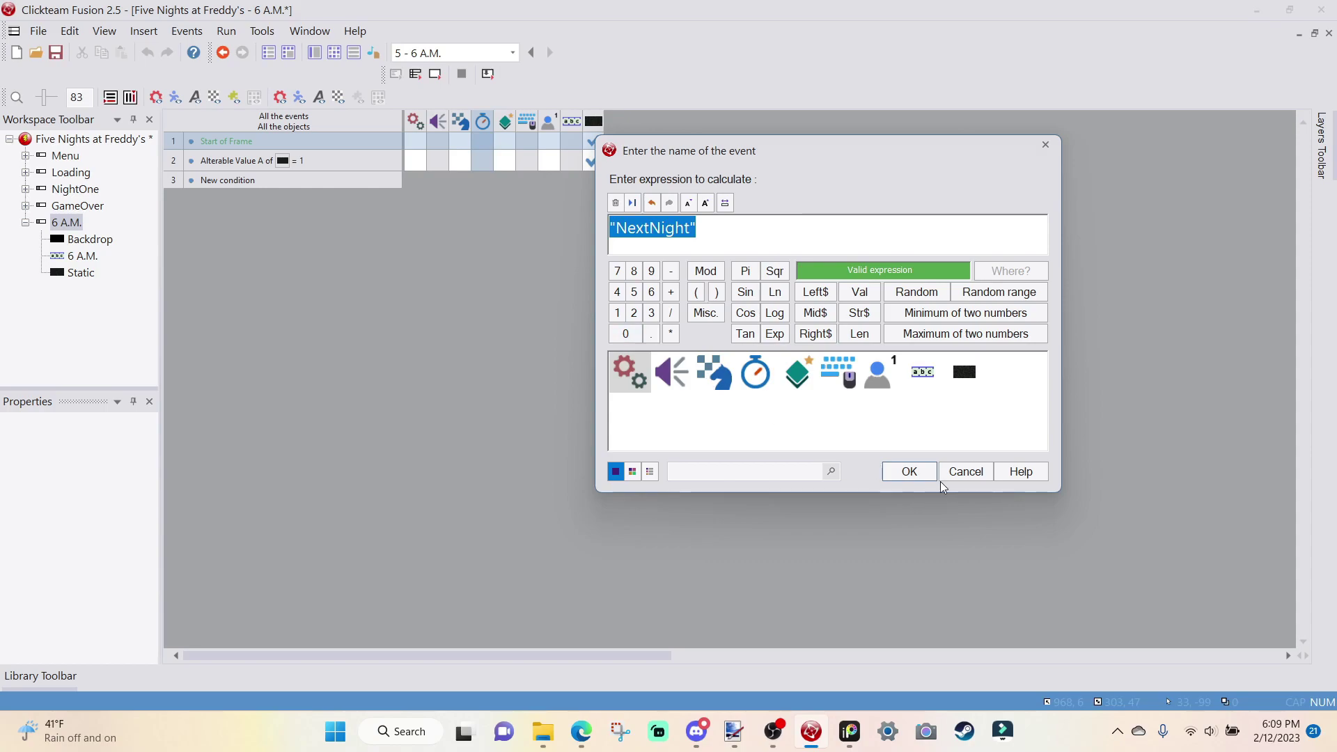
{"action": "left_click", "coordinate": [932, 476]}
- Add event 3 with a Timer condition triggered on "NextNight"
{"action": "left_click", "coordinate": [225, 180]}
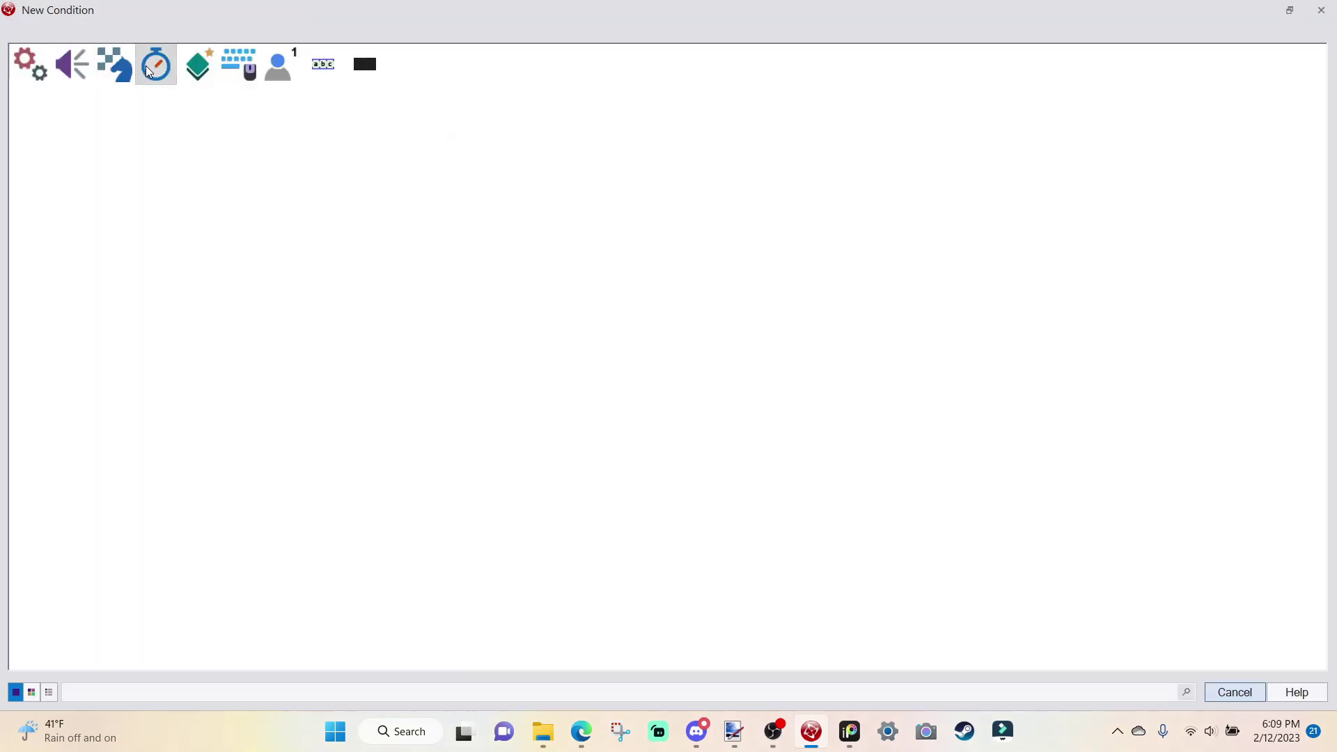
{"action": "left_click", "coordinate": [156, 65]}
{"action": "left_click", "coordinate": [190, 165]}
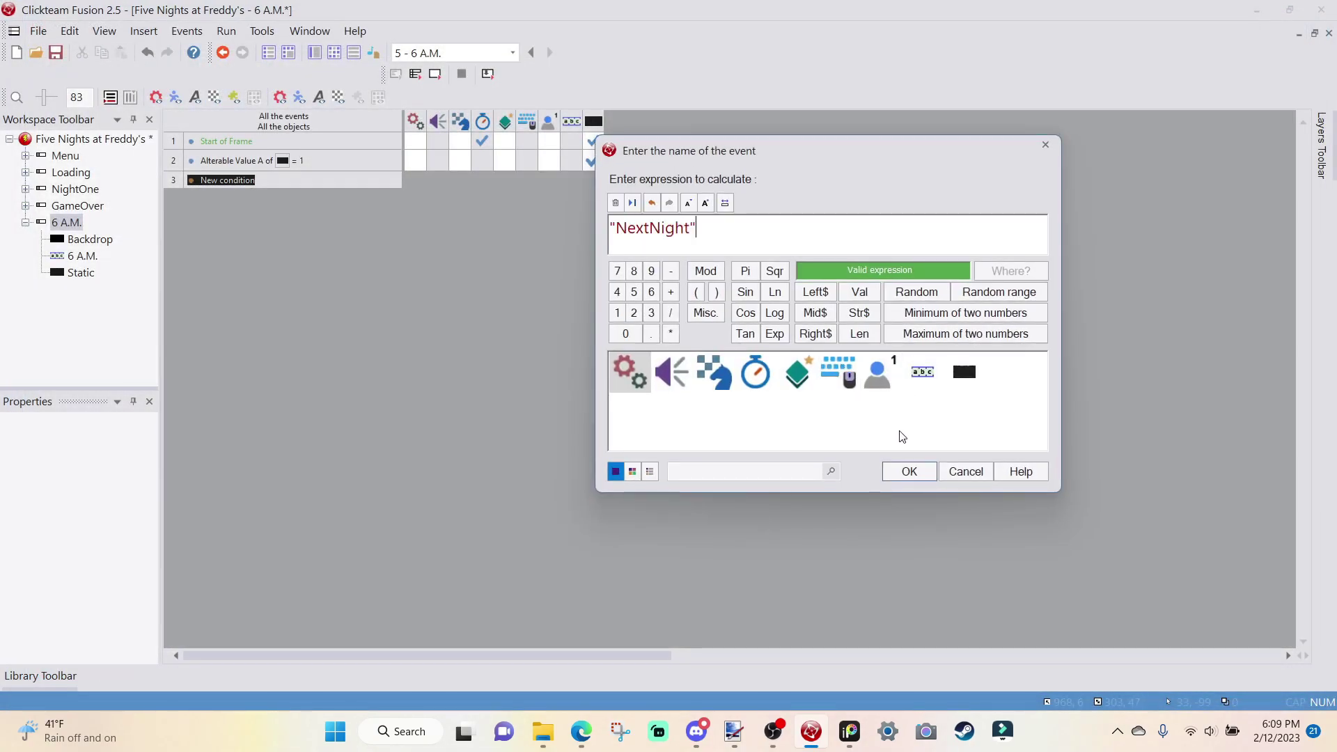
{"action": "left_click", "coordinate": [907, 469]}
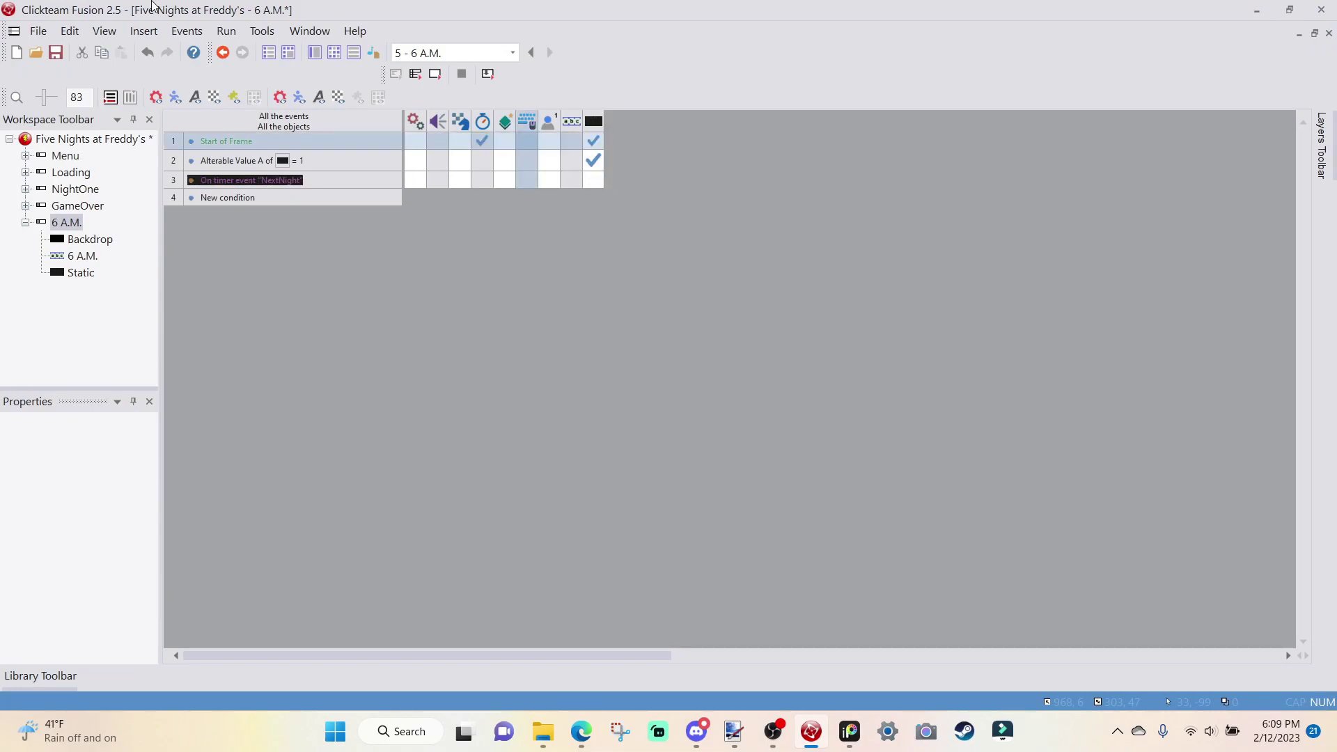